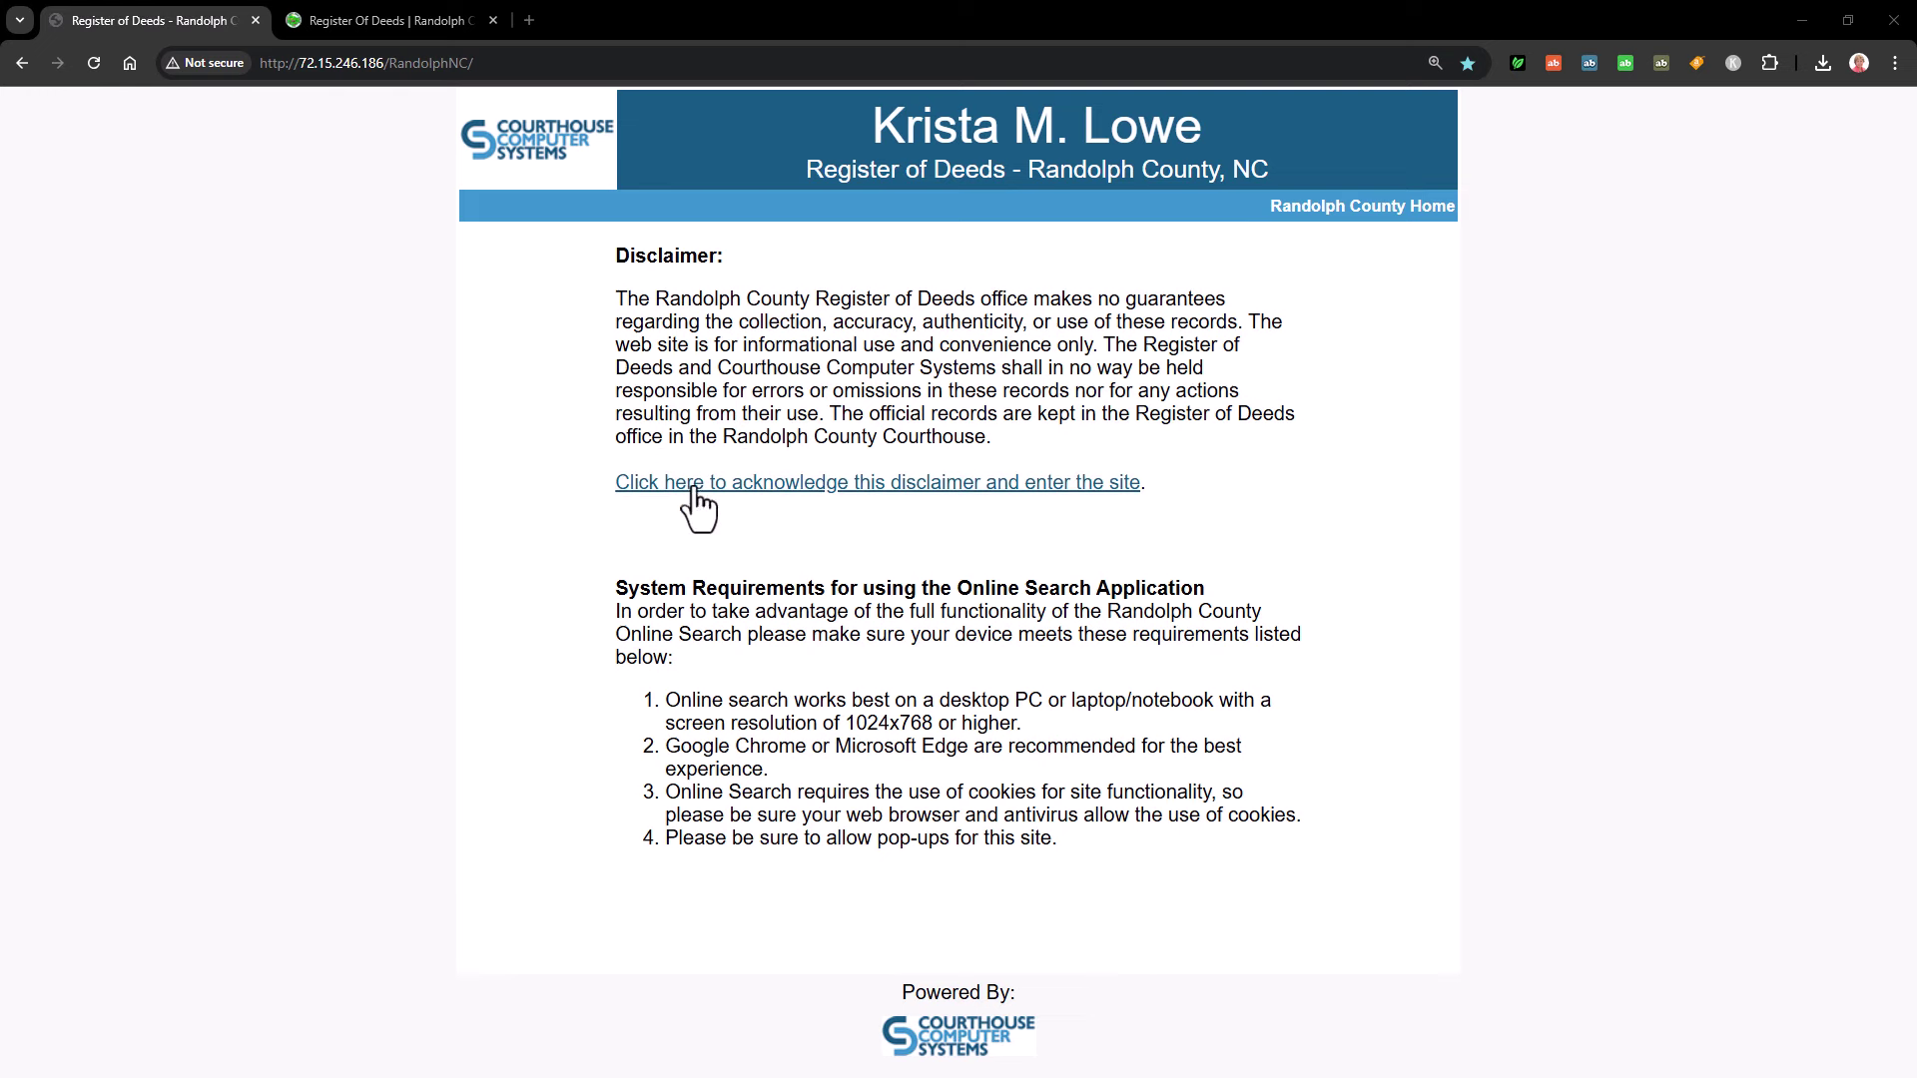
# - Switch to the online records search site, view the Vital Records search, and open the Old Index Books search
pyautogui.click(362, 22)
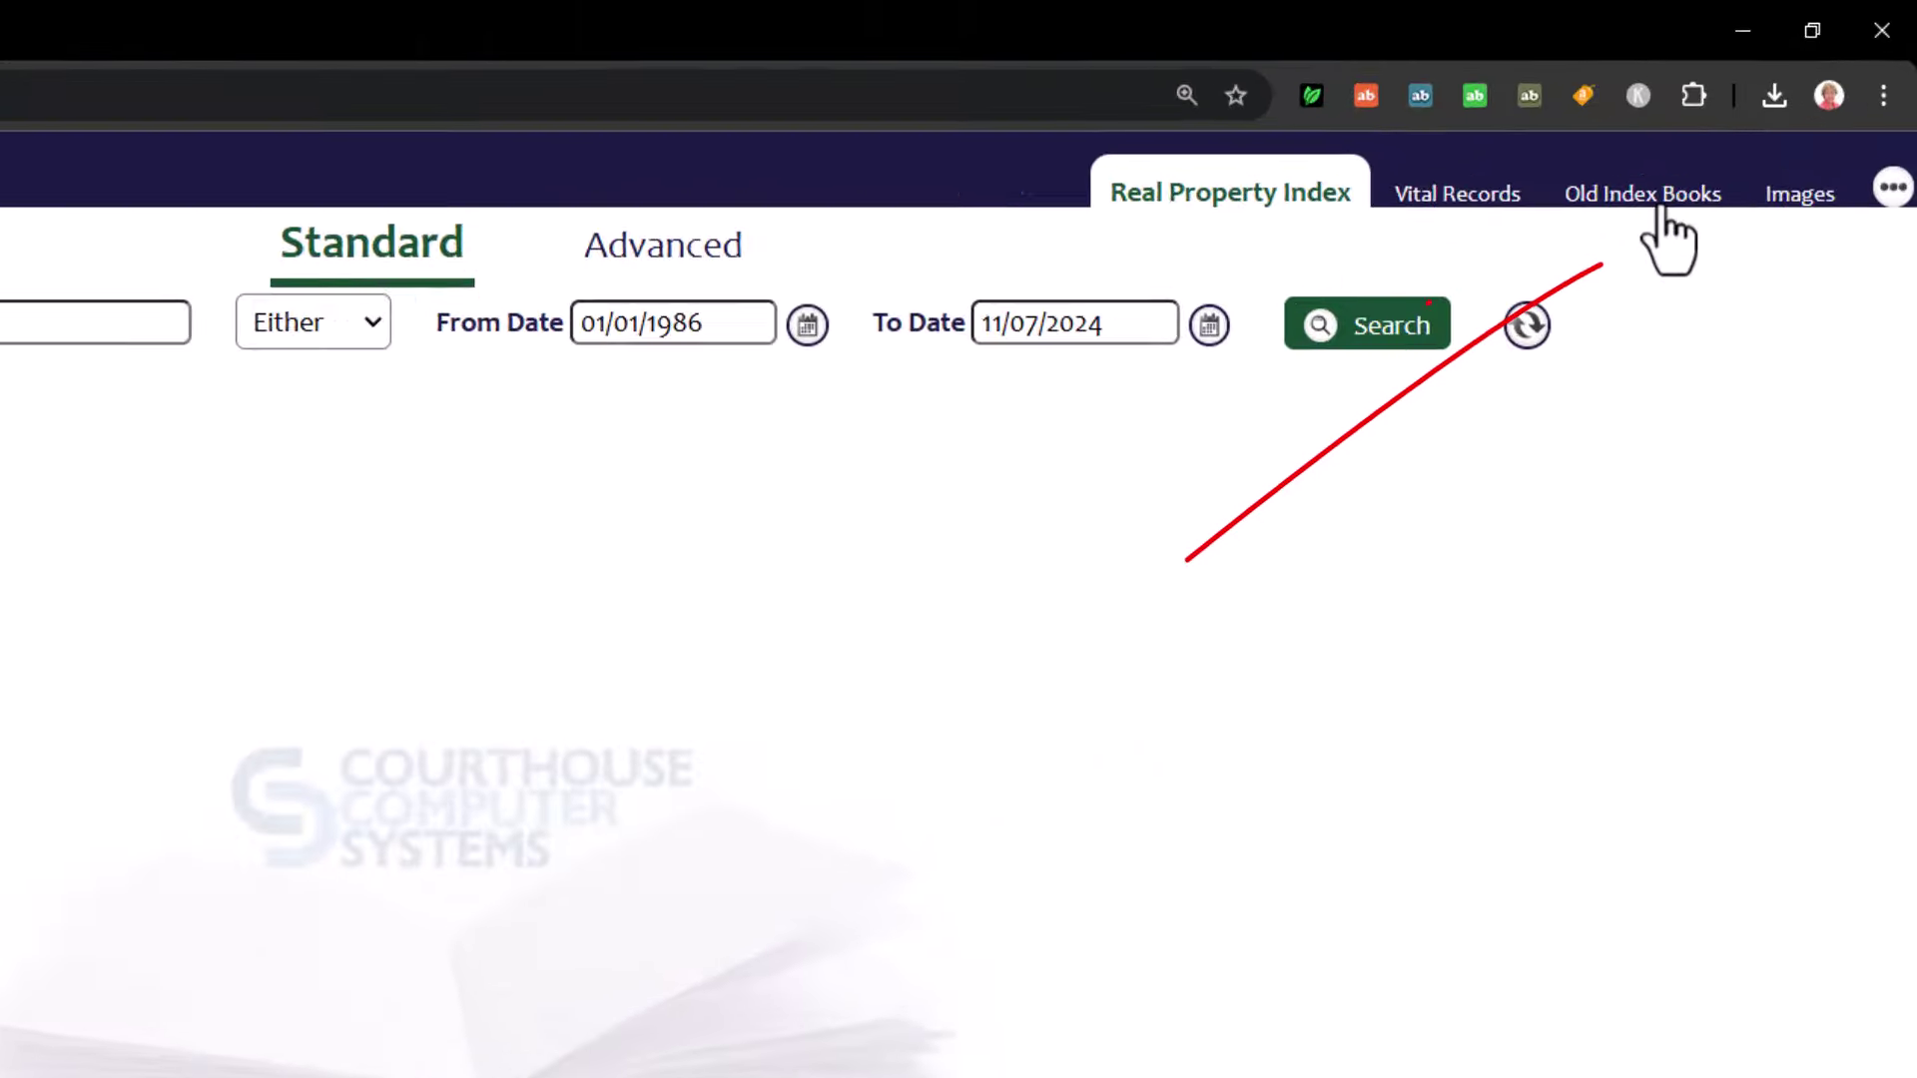
pyautogui.click(1661, 206)
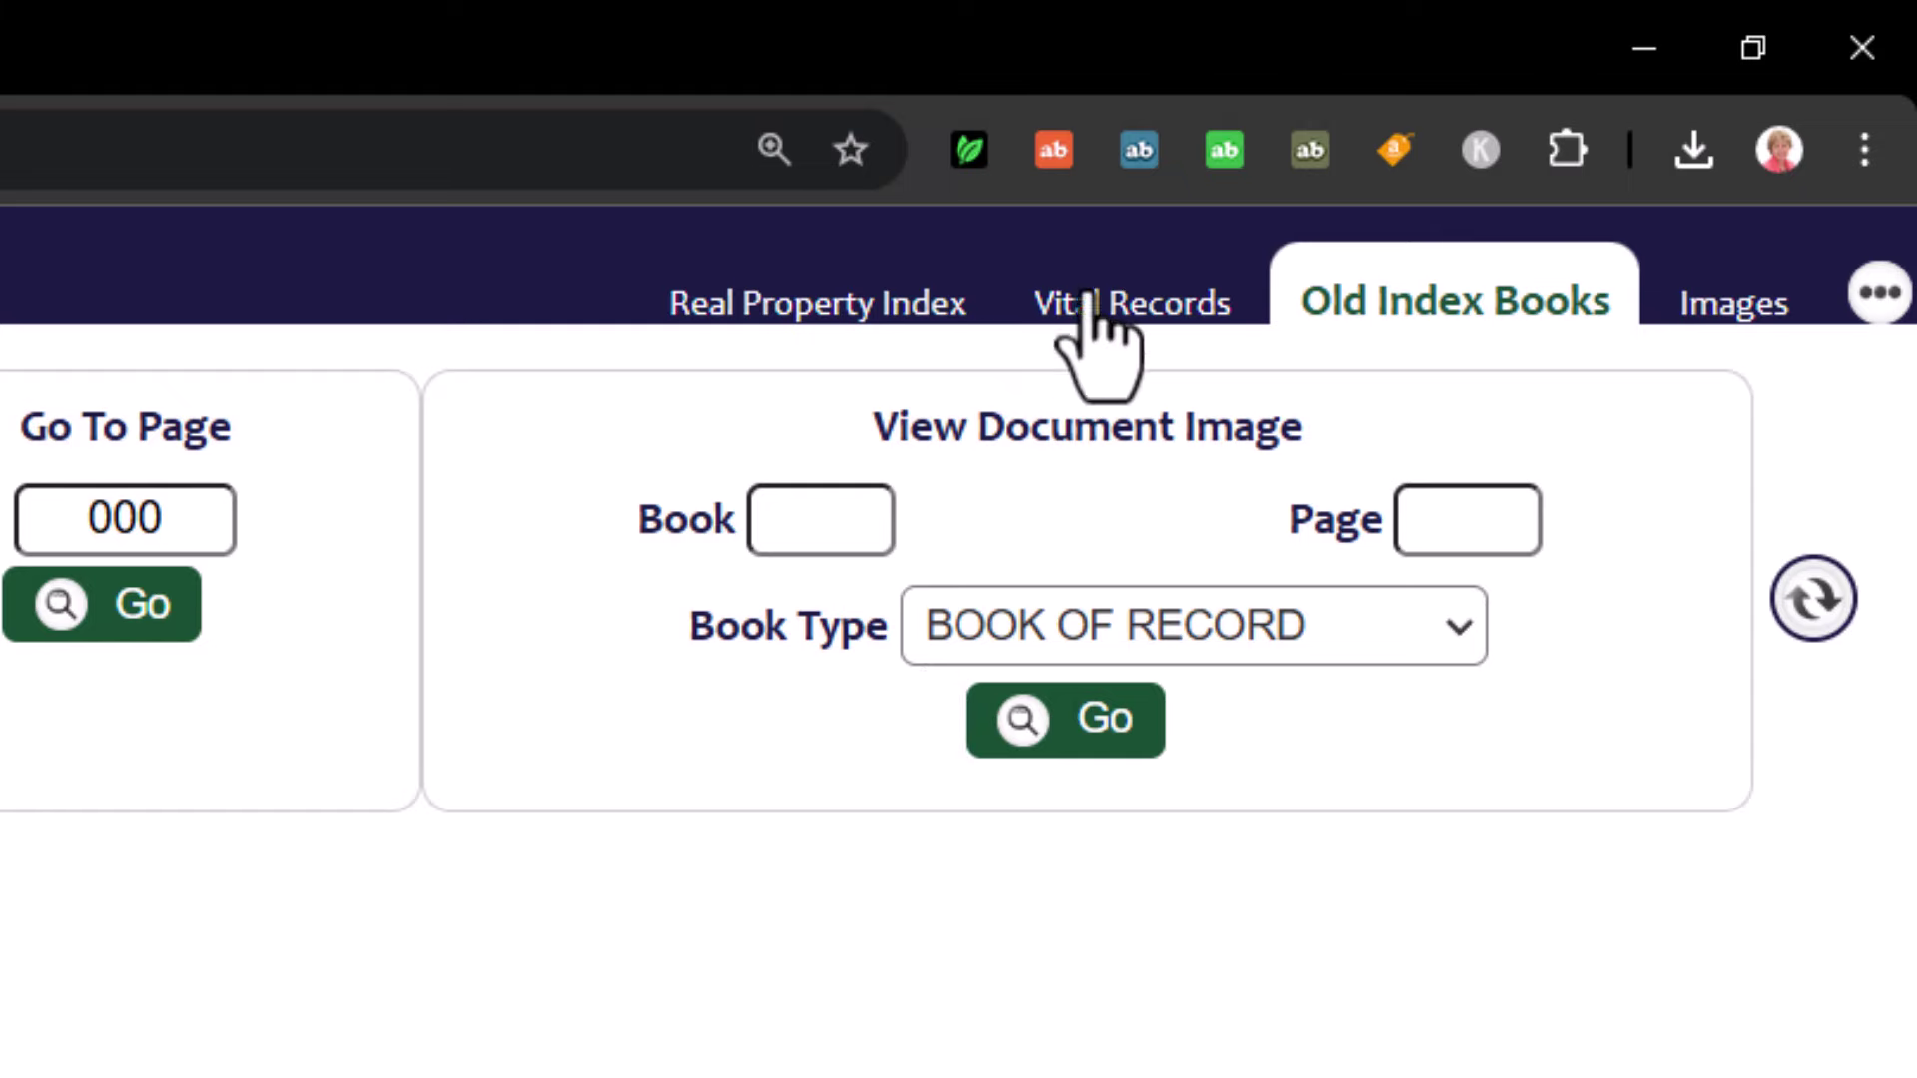
pyautogui.click(1159, 302)
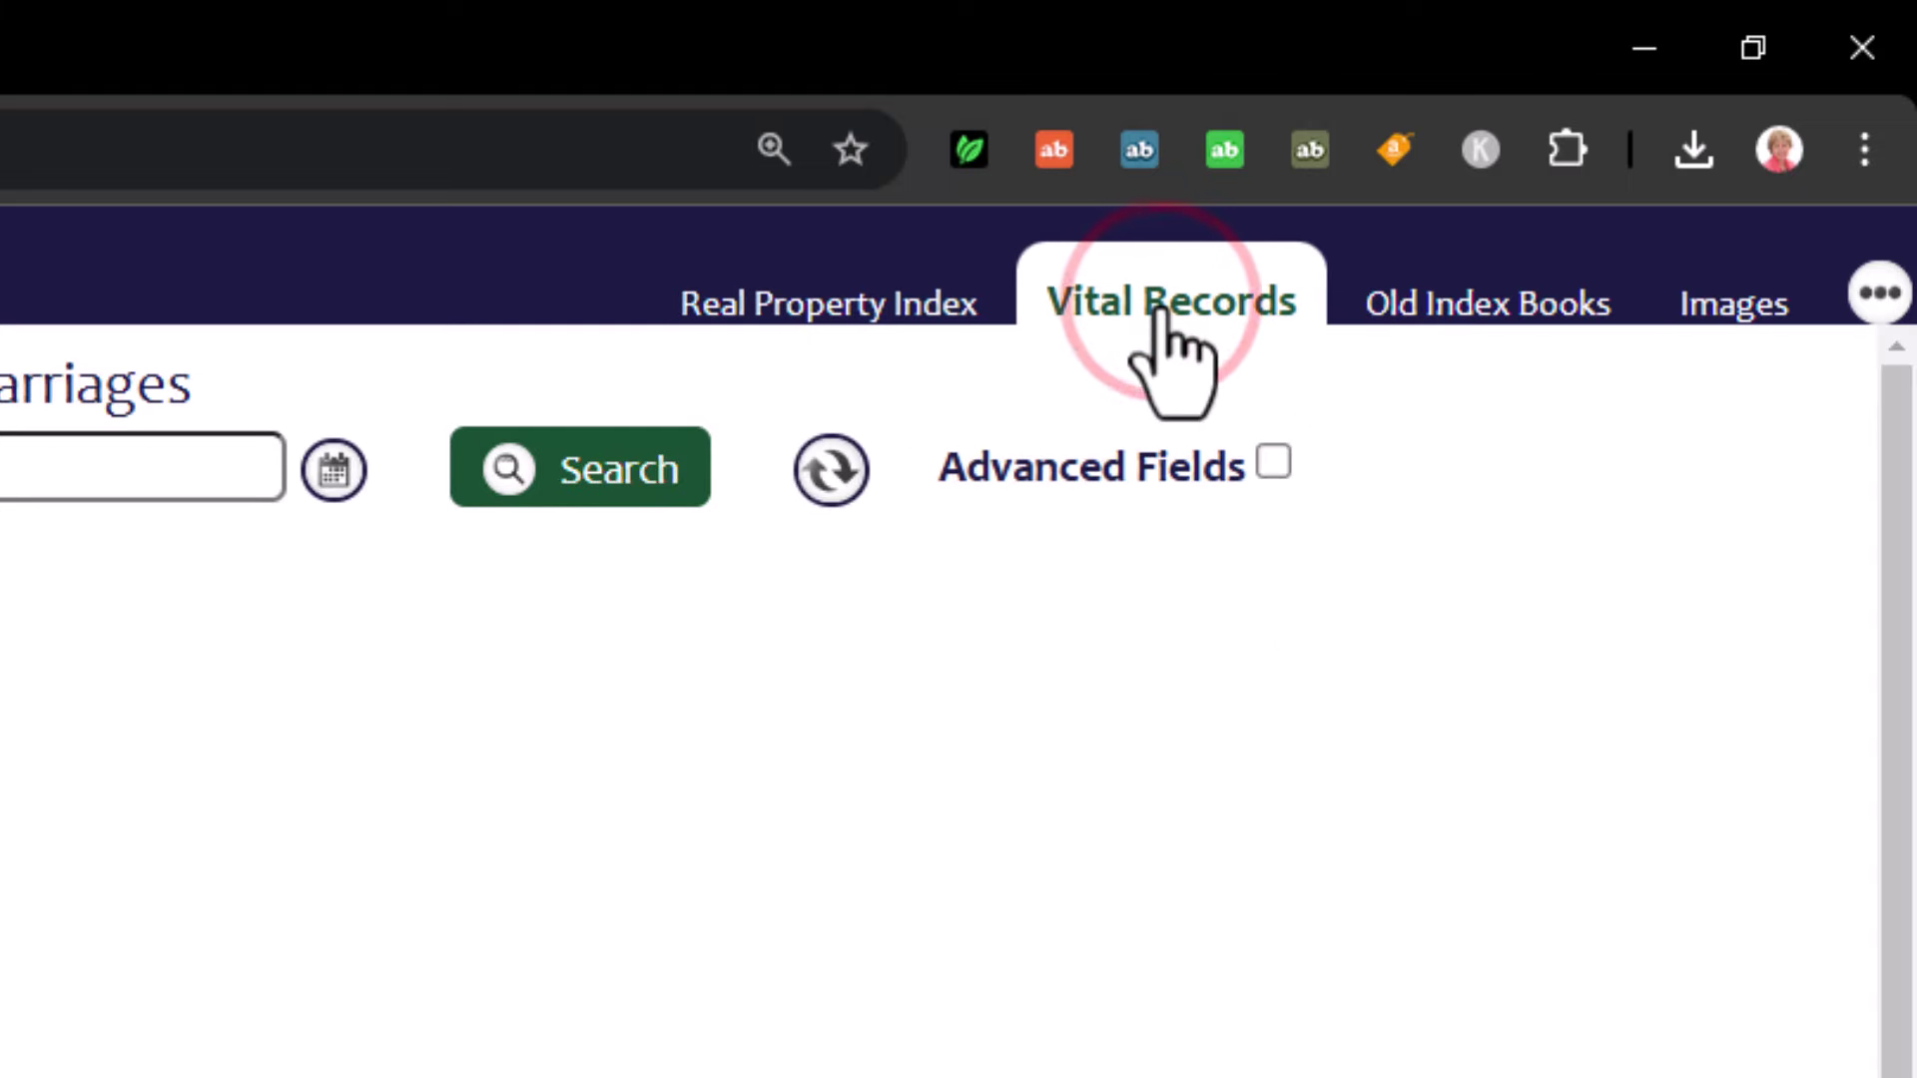
pyautogui.click(1448, 302)
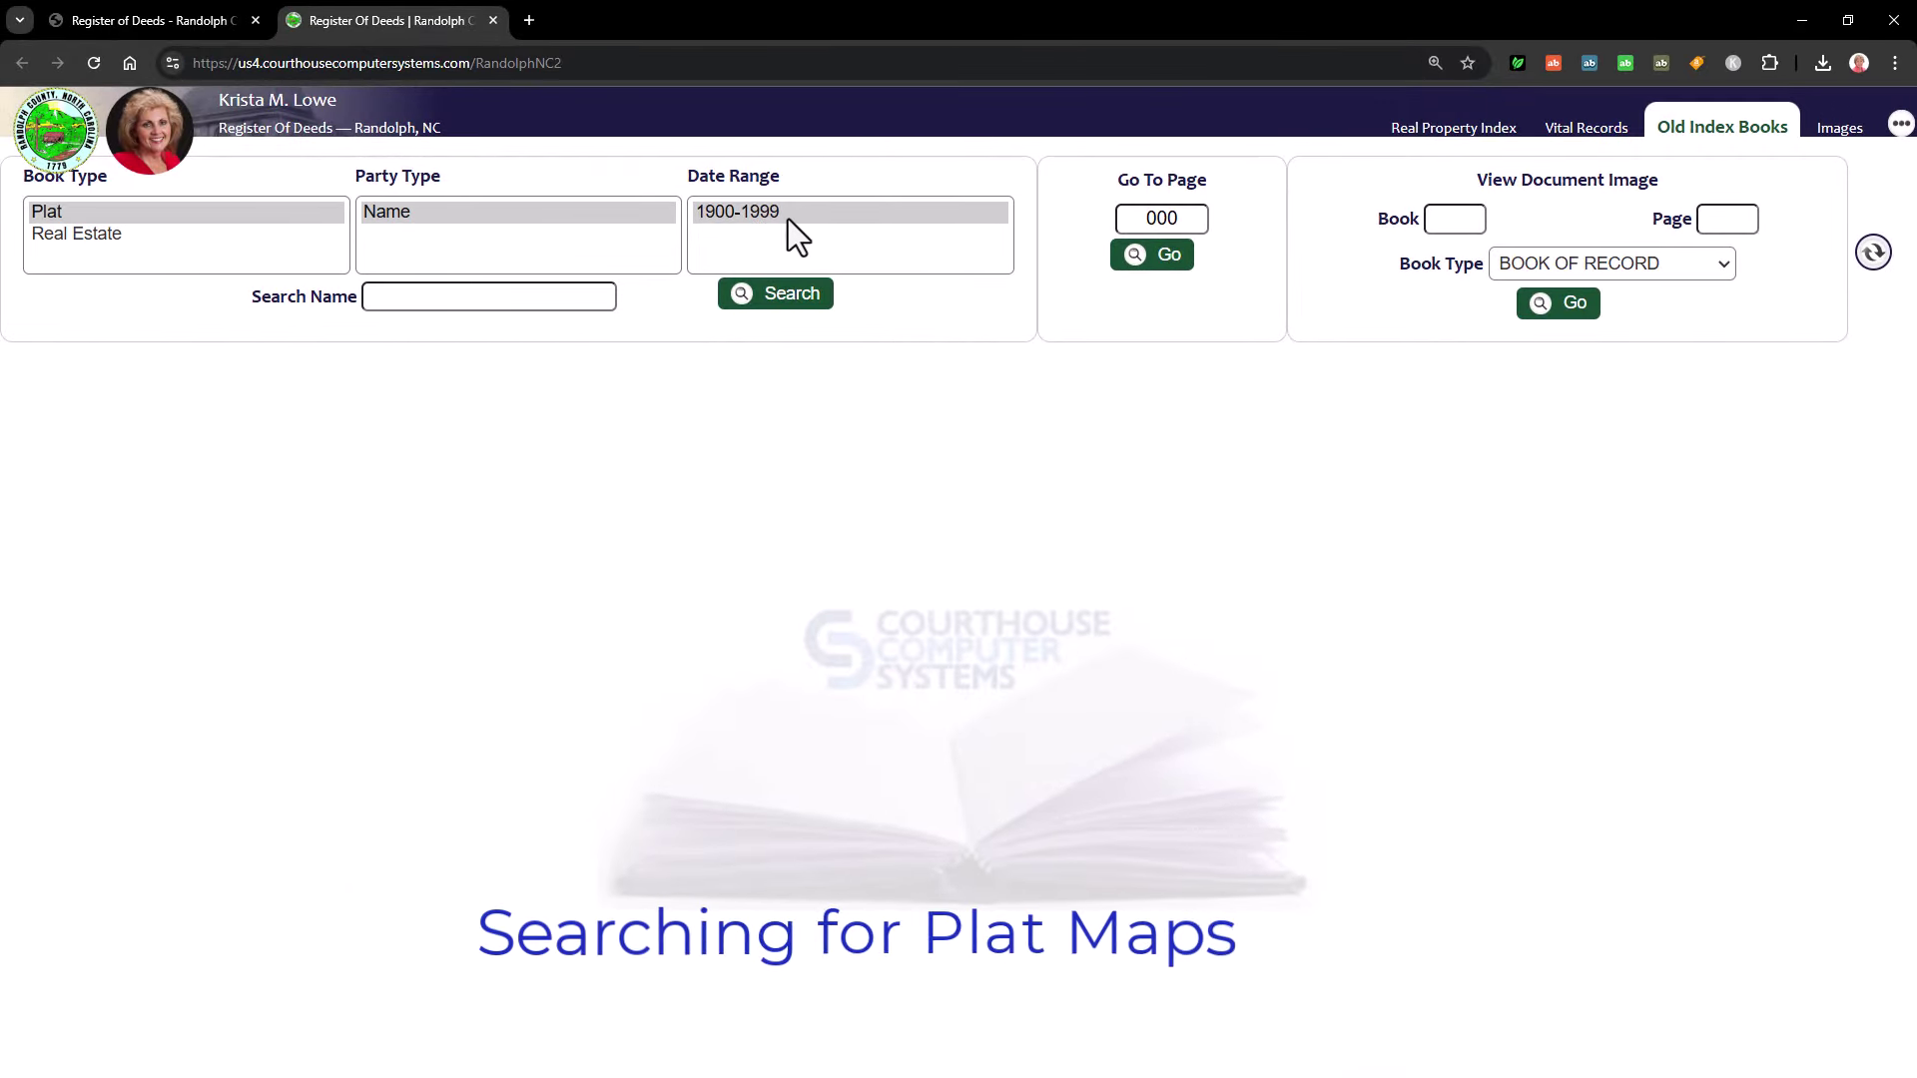
# - Search the 1900-1999 Plat index by name for the surname being researched, and view the index's key table
pyautogui.click(502, 299)
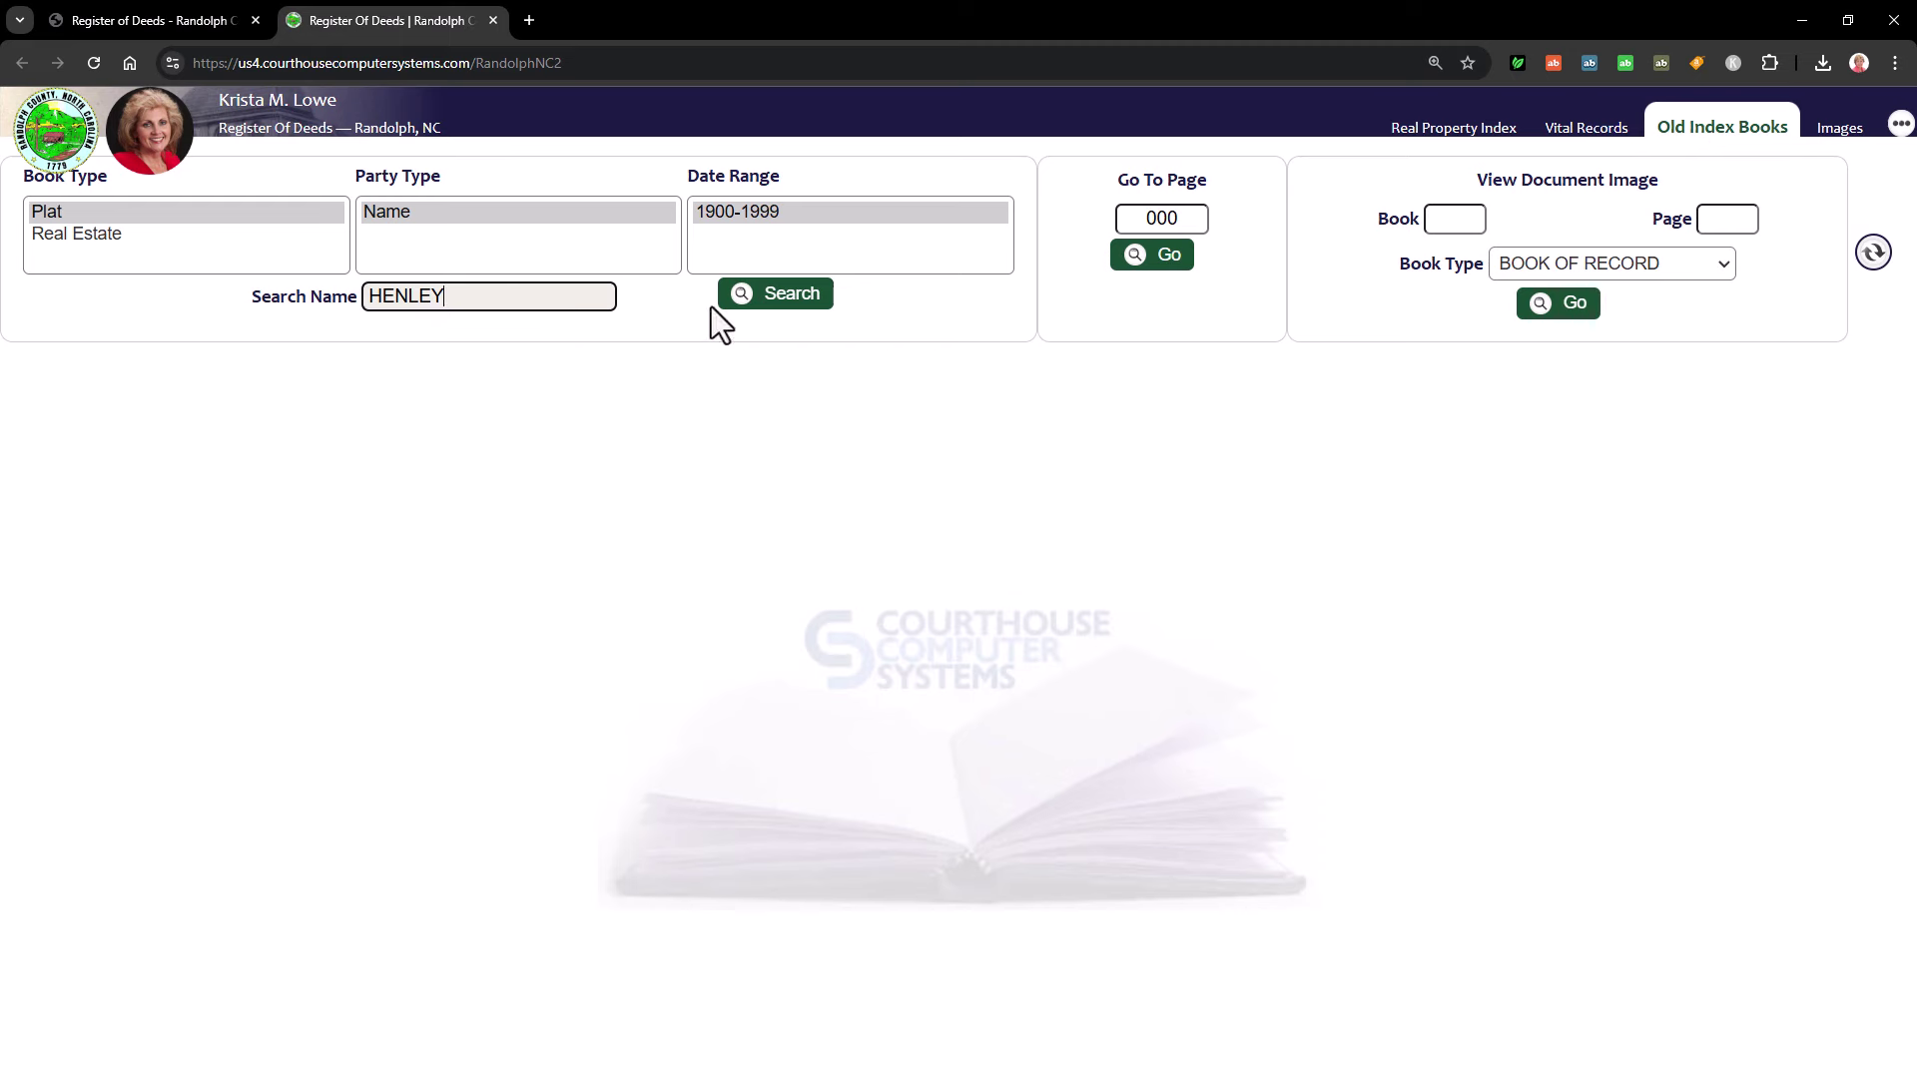
pyautogui.click(780, 298)
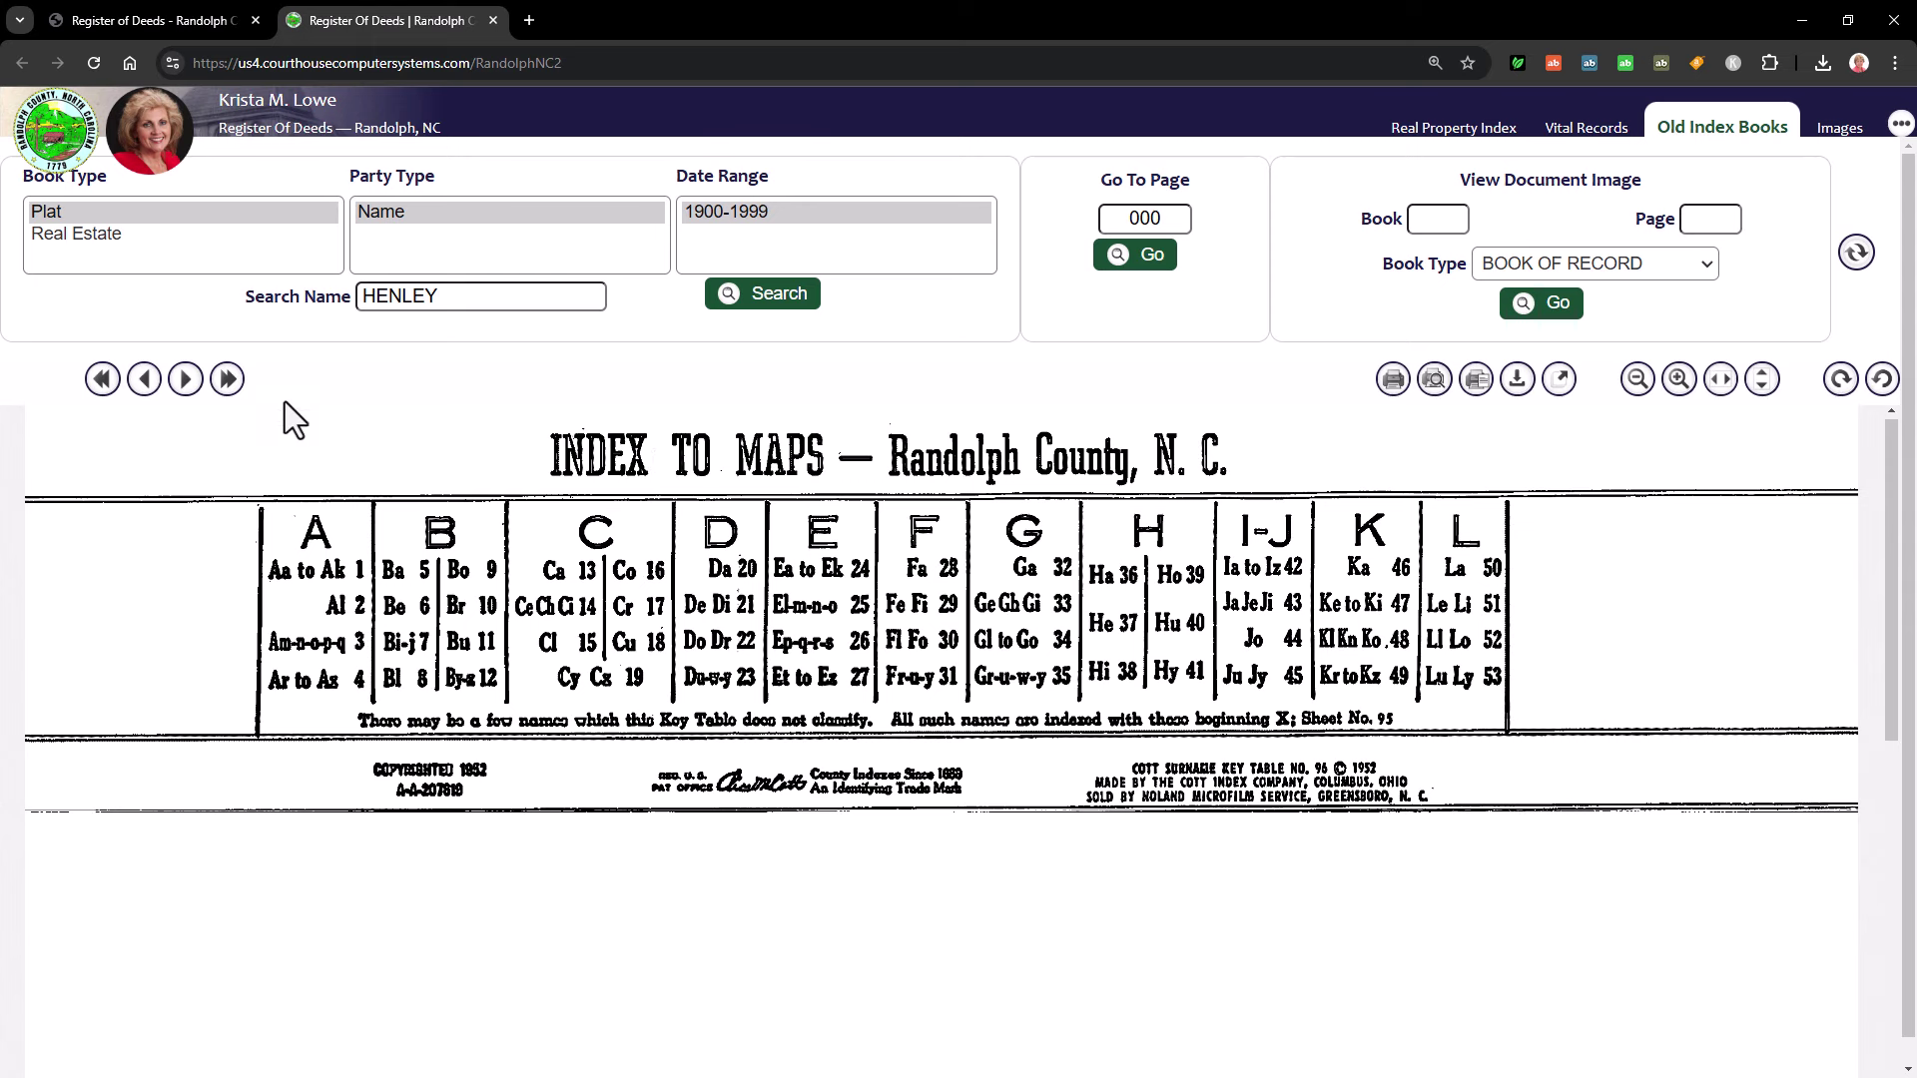
pyautogui.scroll(-1, 1008, 765)
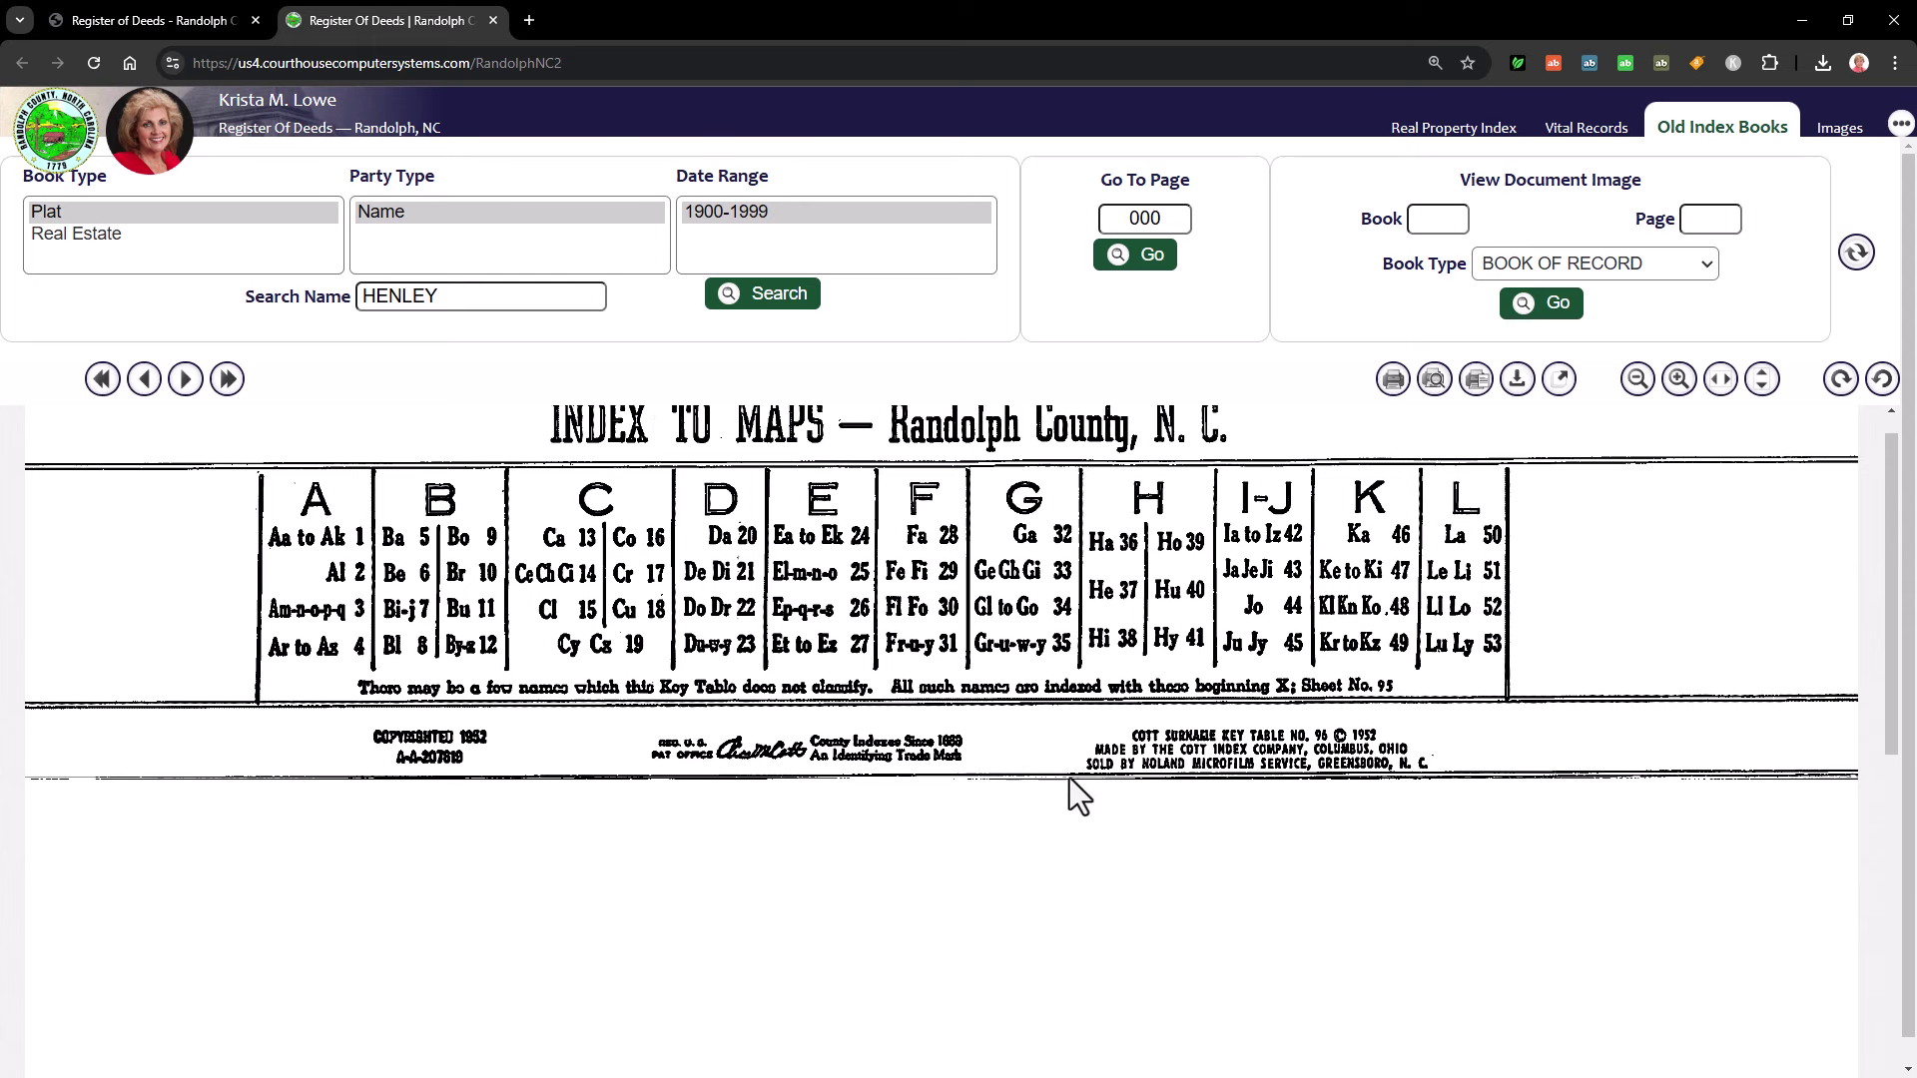
pyautogui.scroll(1, 1073, 777)
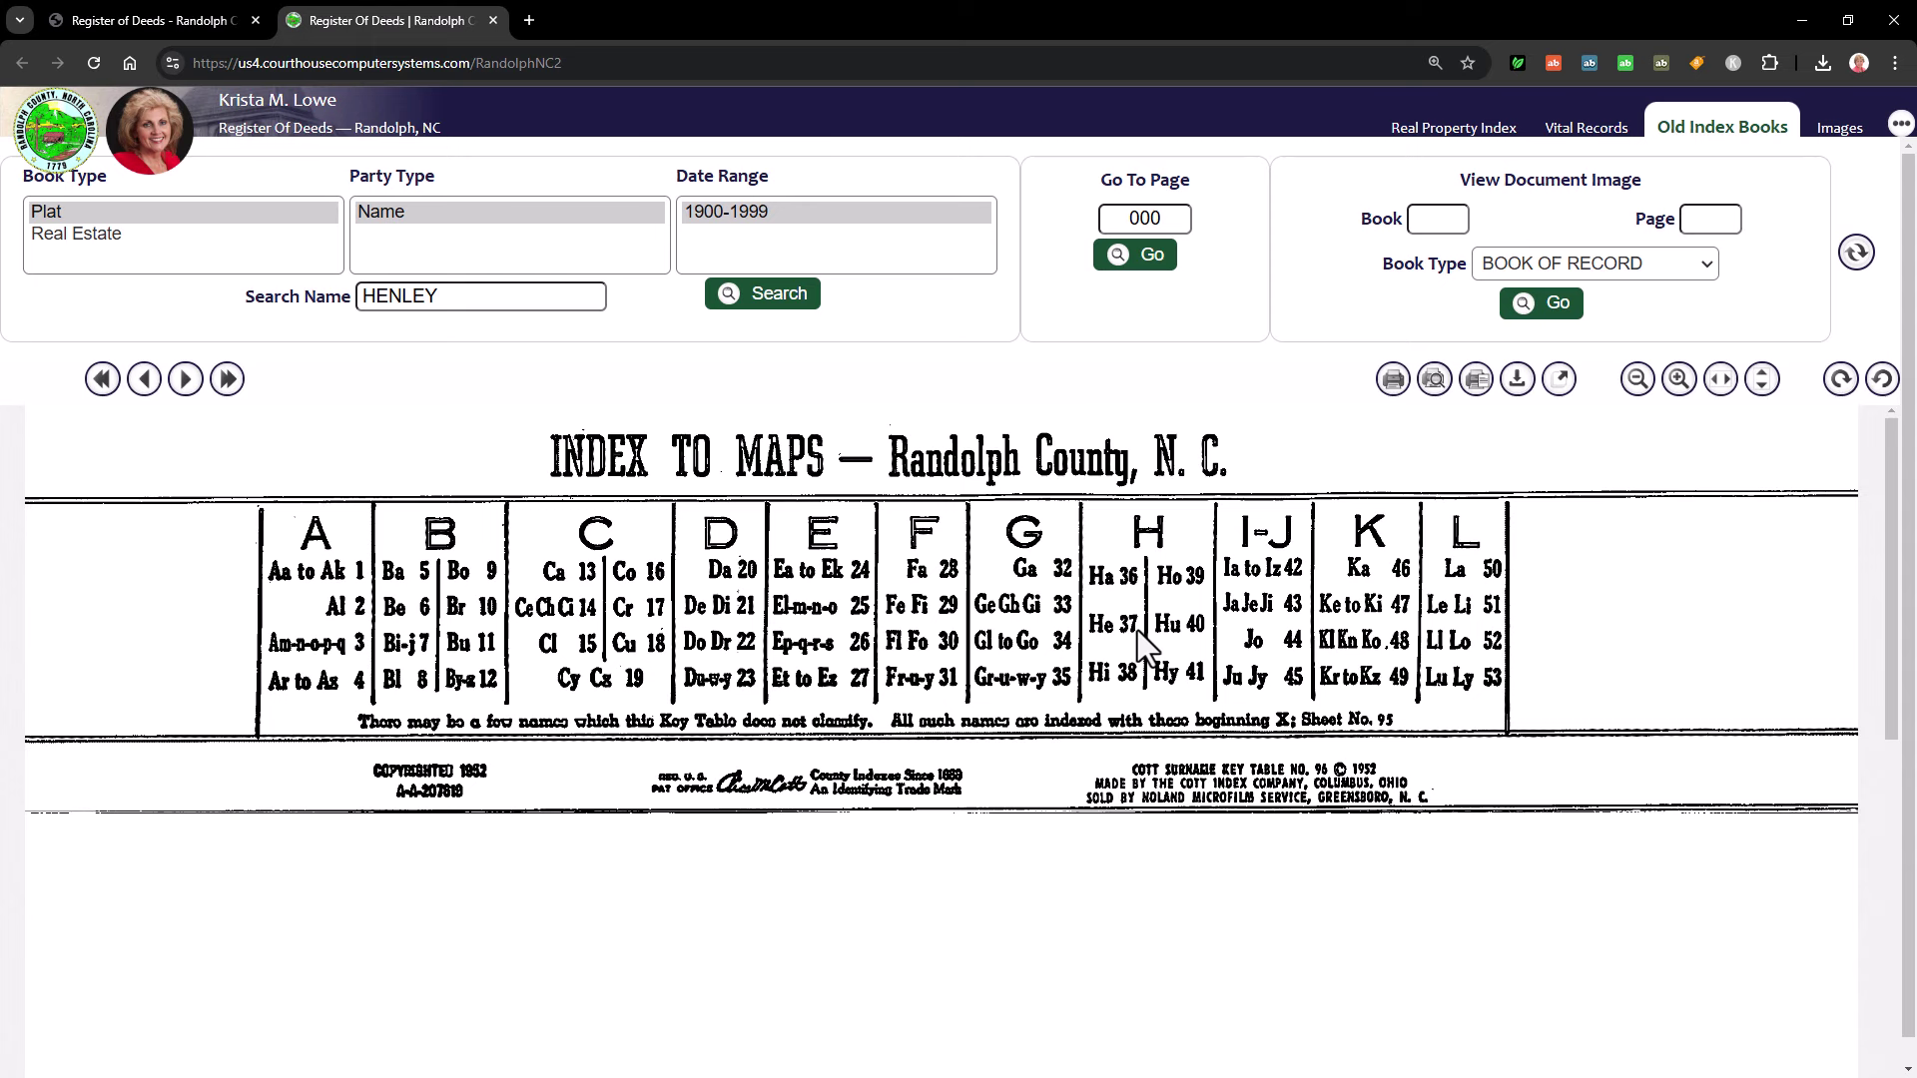
# - Go to page 37 of the map index and look through its listed property owners and developments
pyautogui.doubleClick(1144, 218)
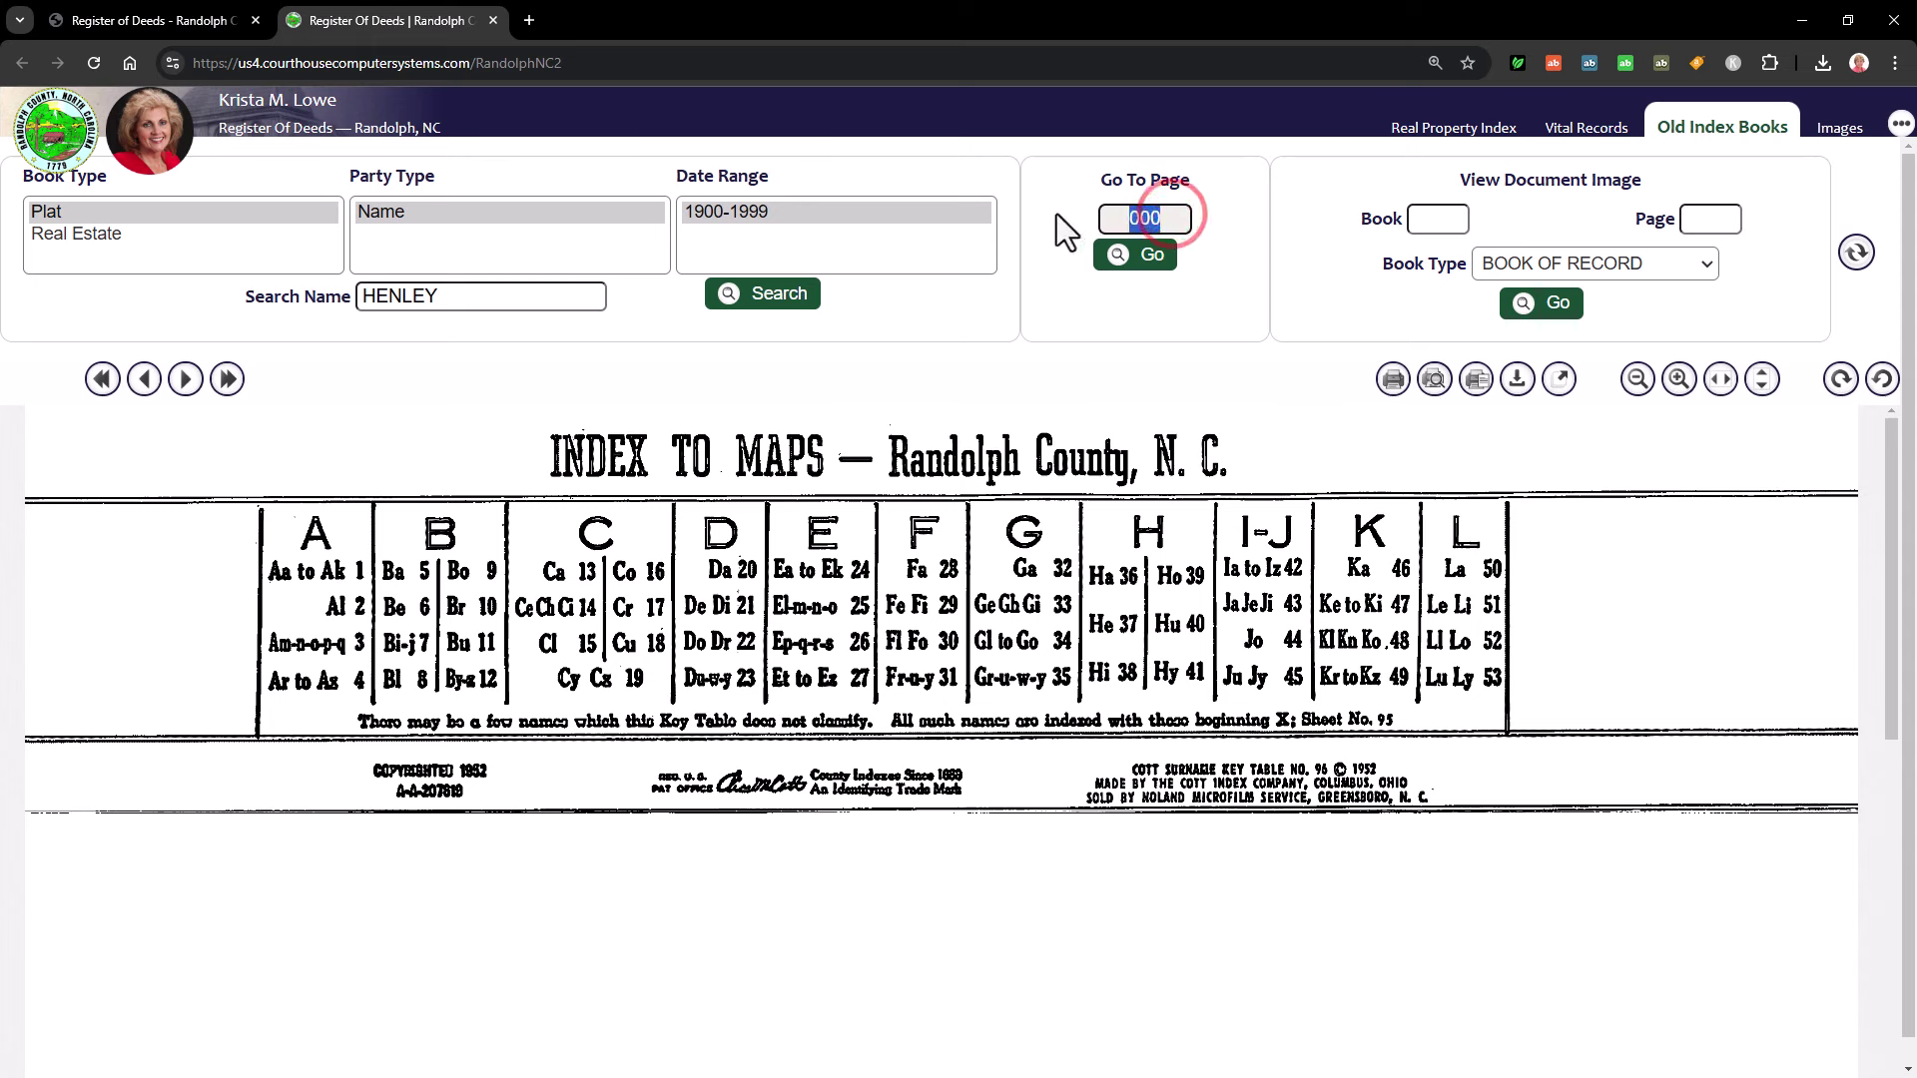
pyautogui.write('37')
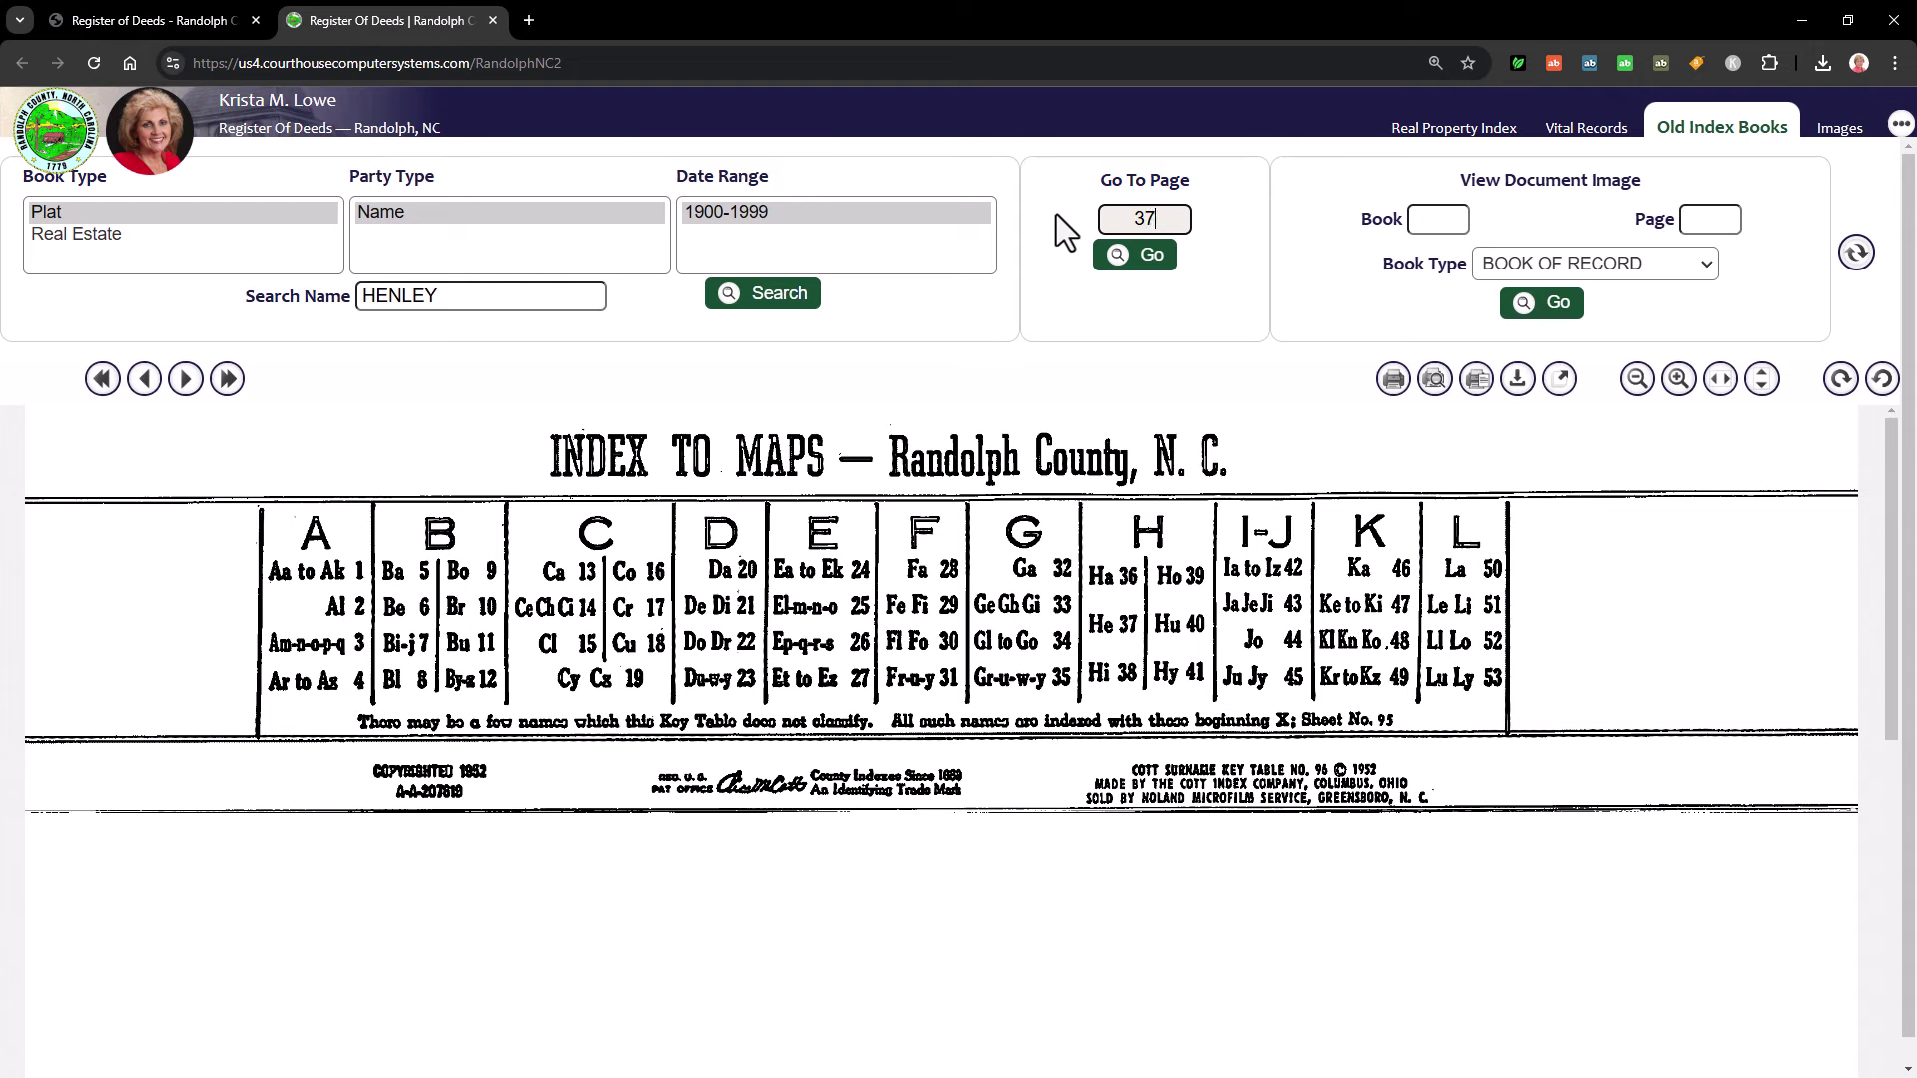
pyautogui.click(1164, 259)
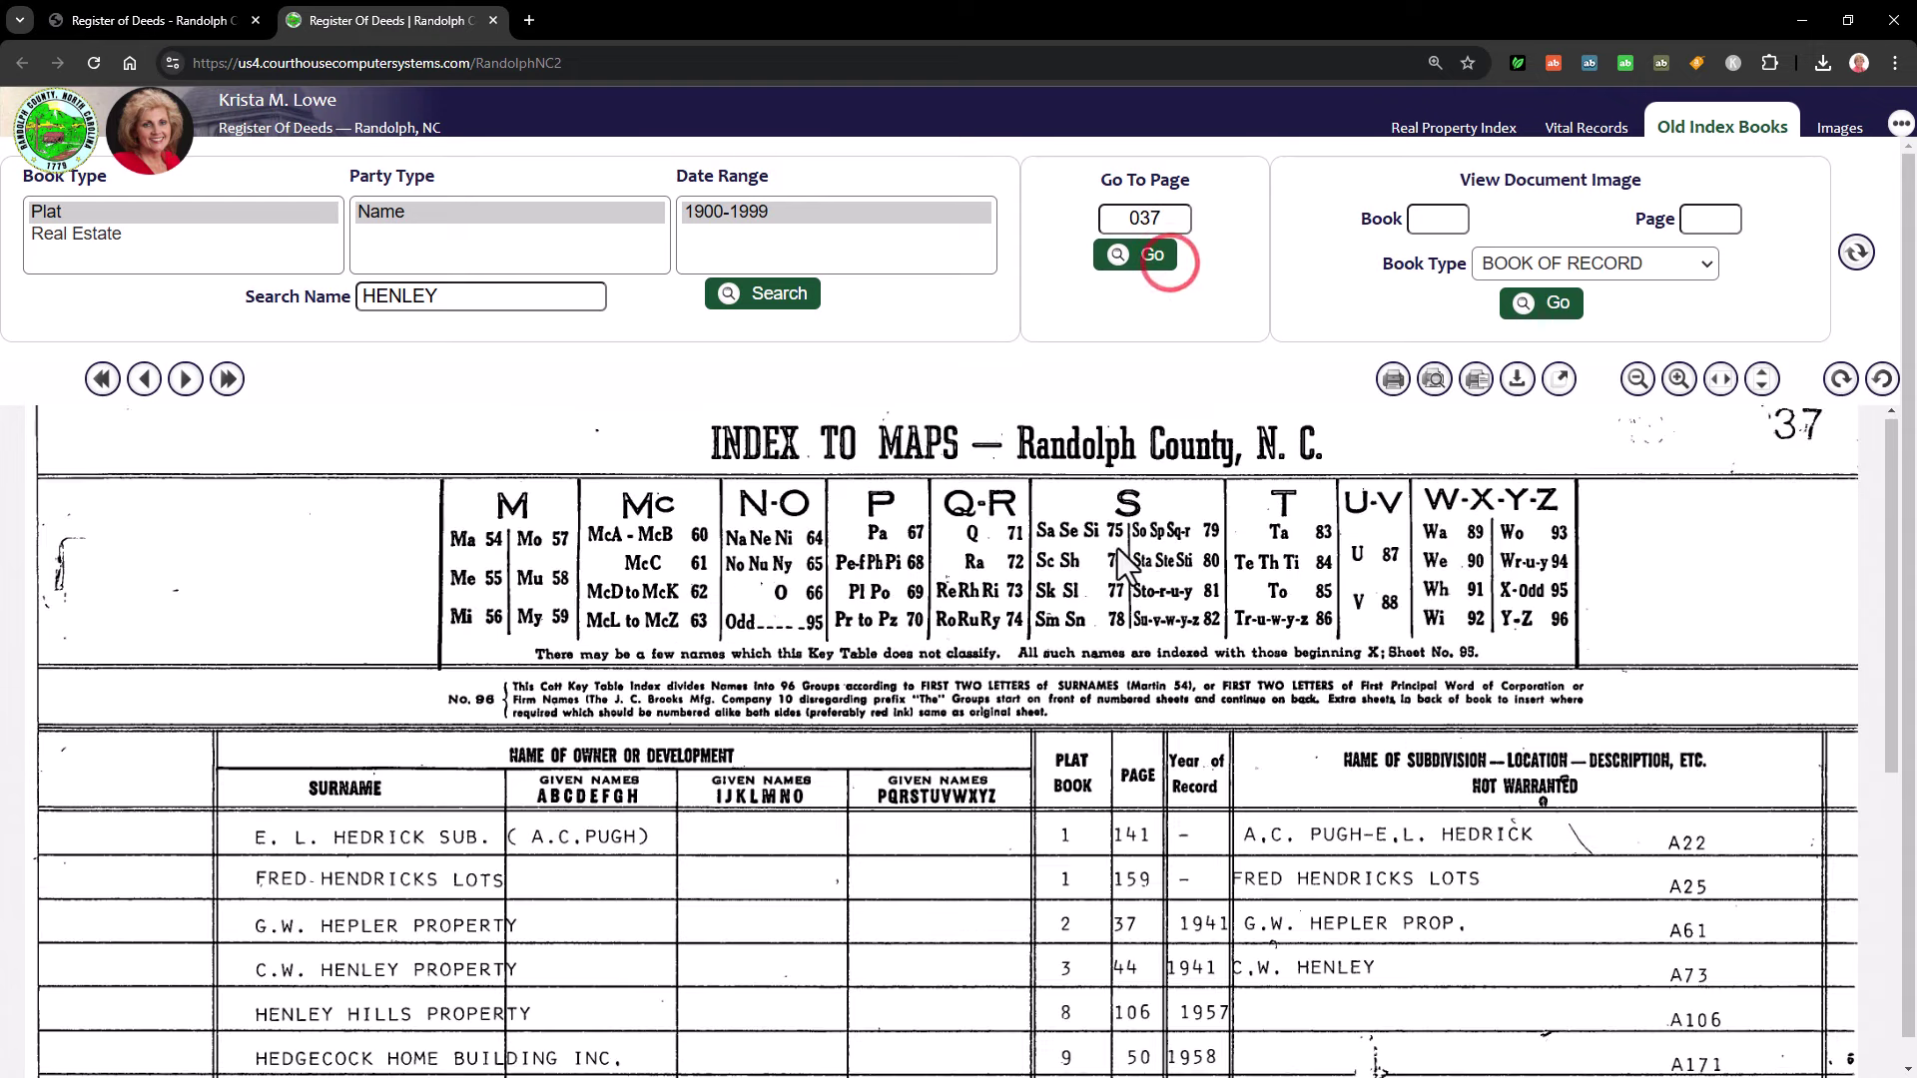
pyautogui.scroll(-3, 1117, 548)
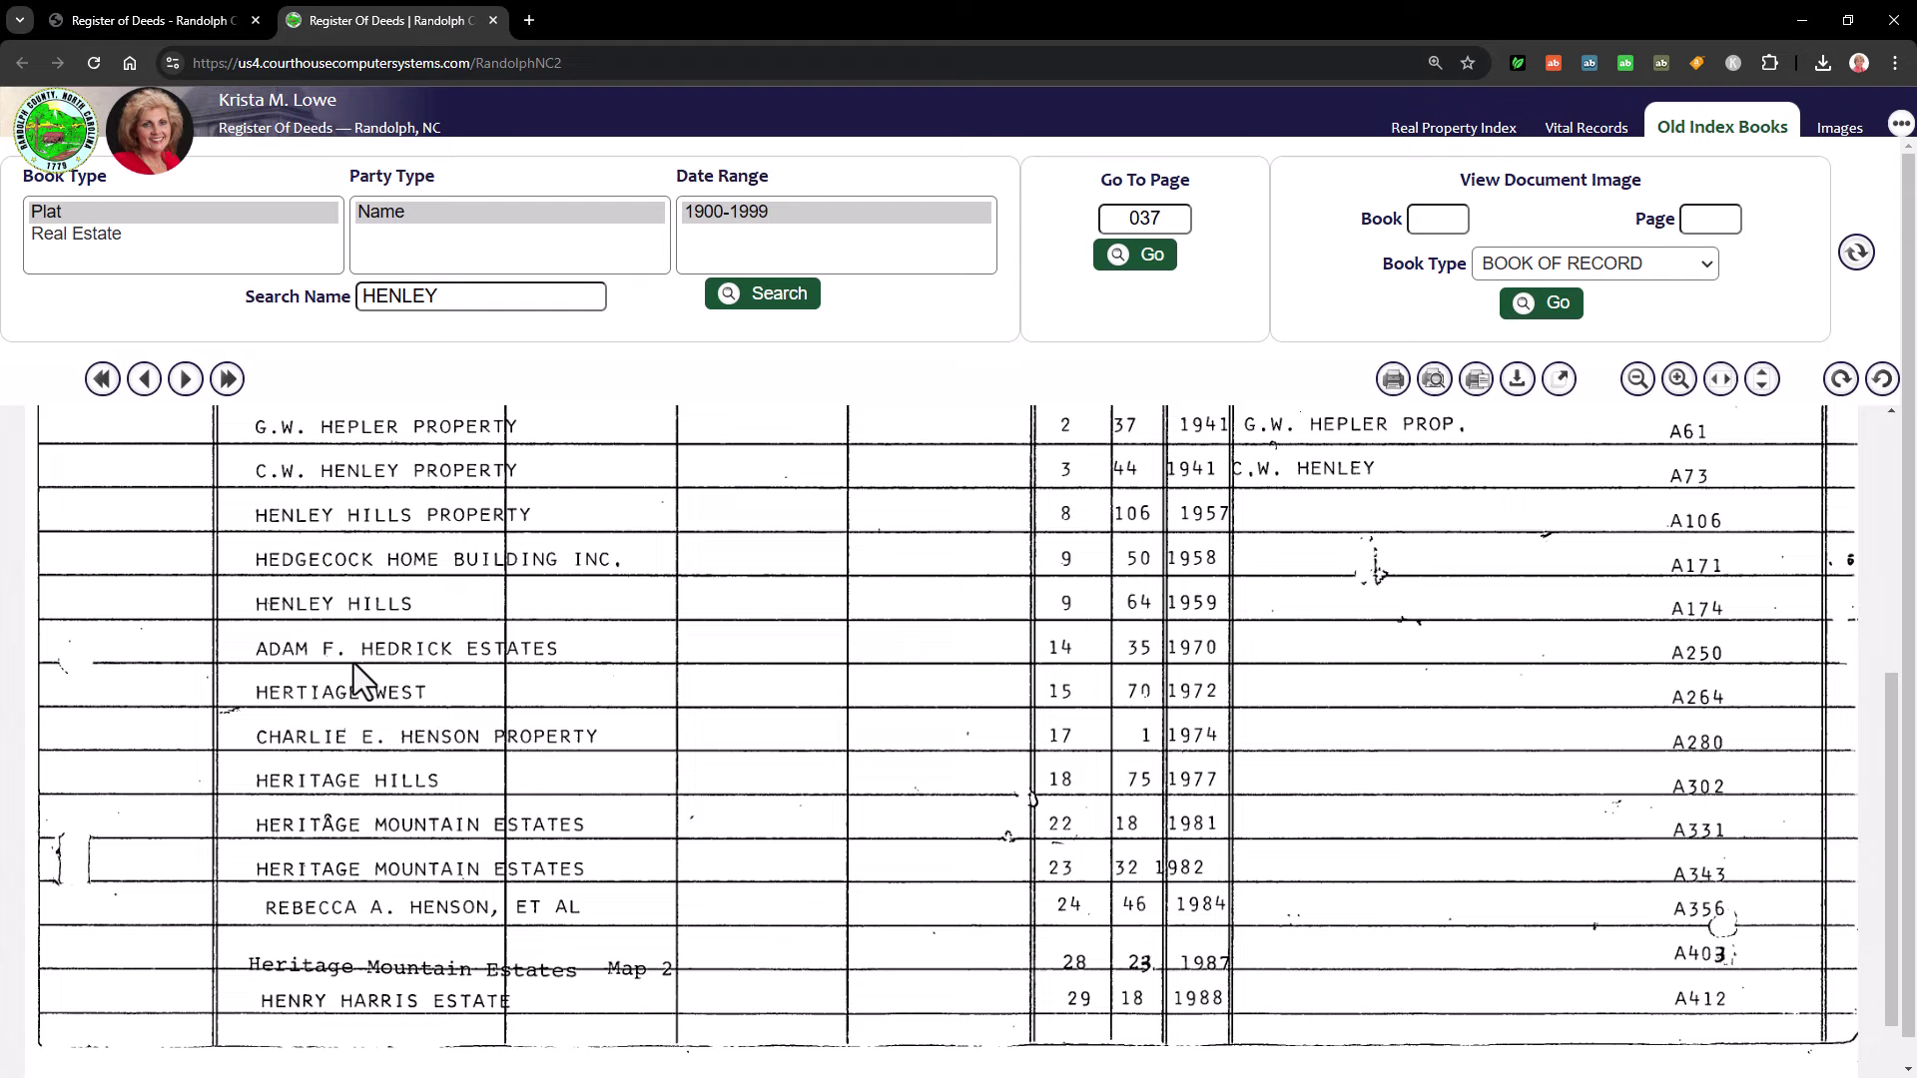
pyautogui.scroll(2, 354, 663)
pyautogui.scroll(-3, 362, 817)
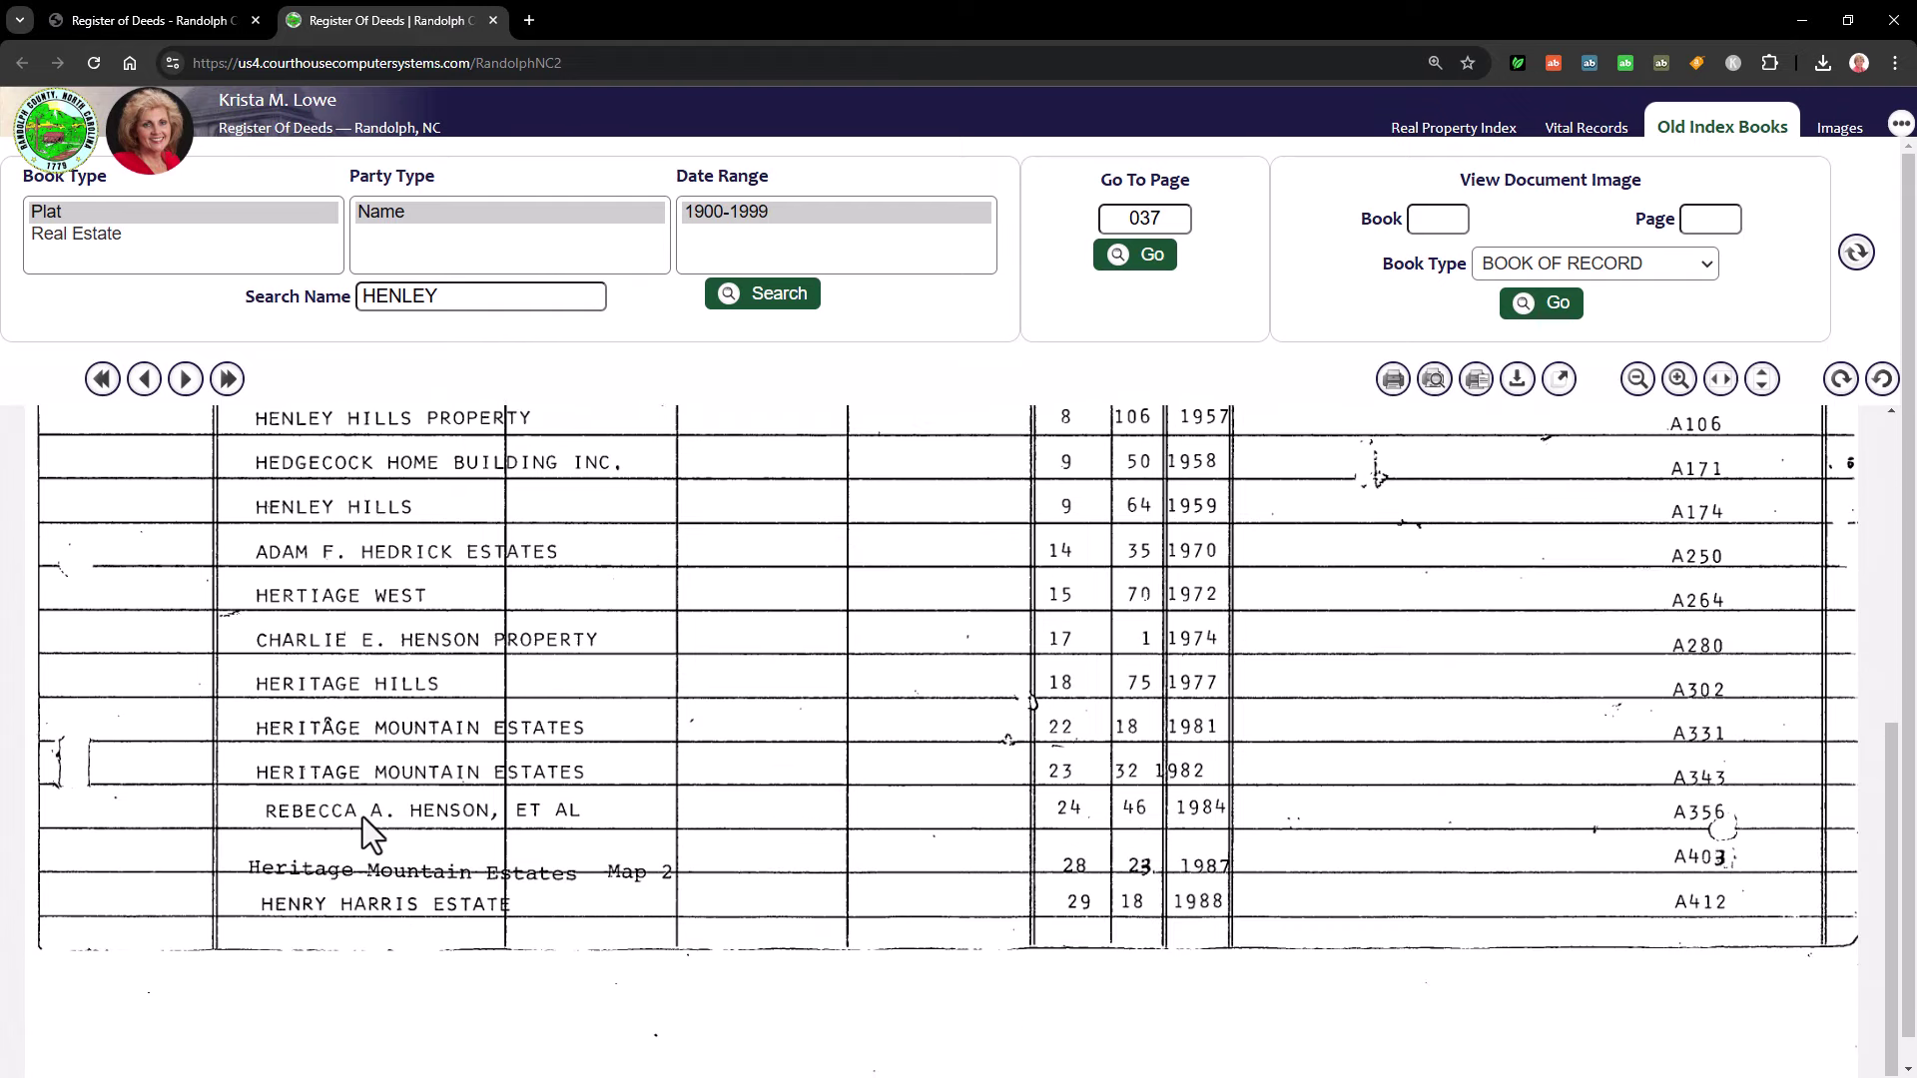
pyautogui.scroll(6, 362, 817)
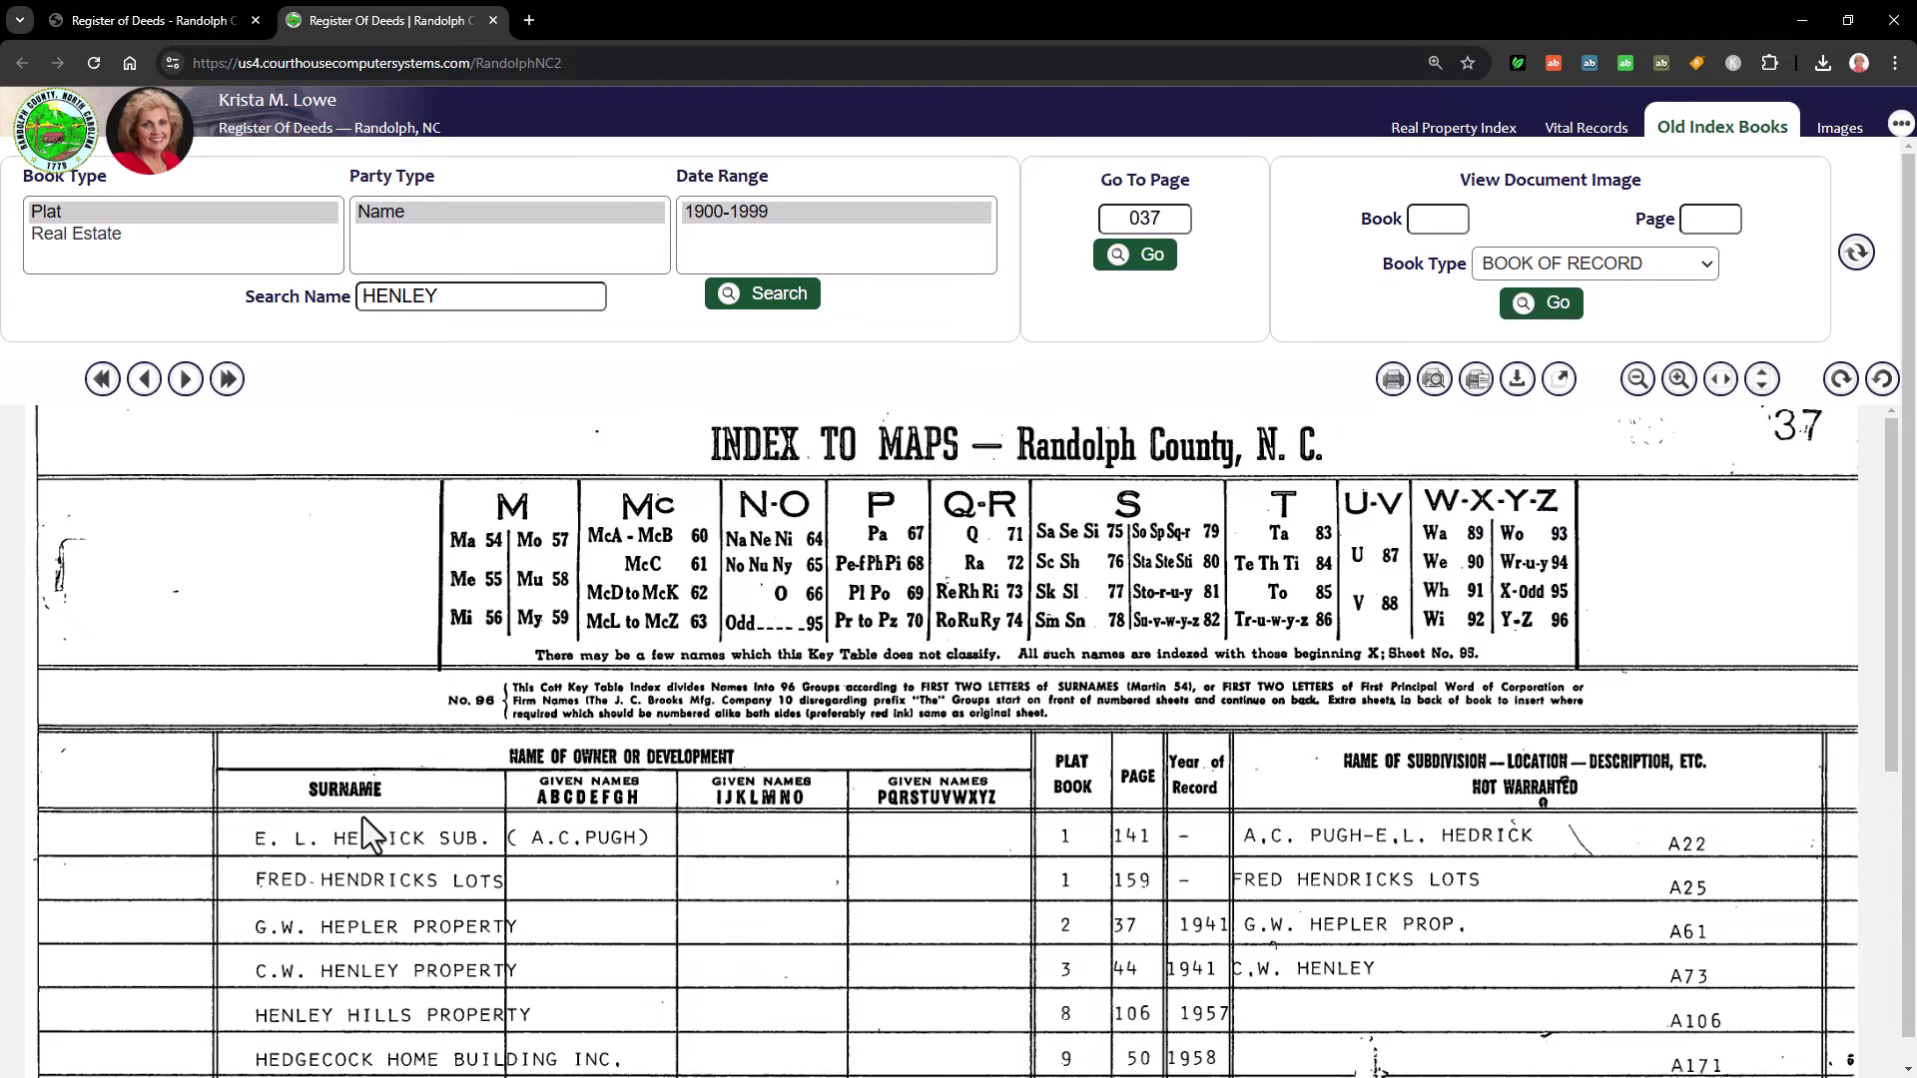
# - Search the Real Estate index for the same surname with party type Grantor and date range 1776-1947
pyautogui.click(57, 232)
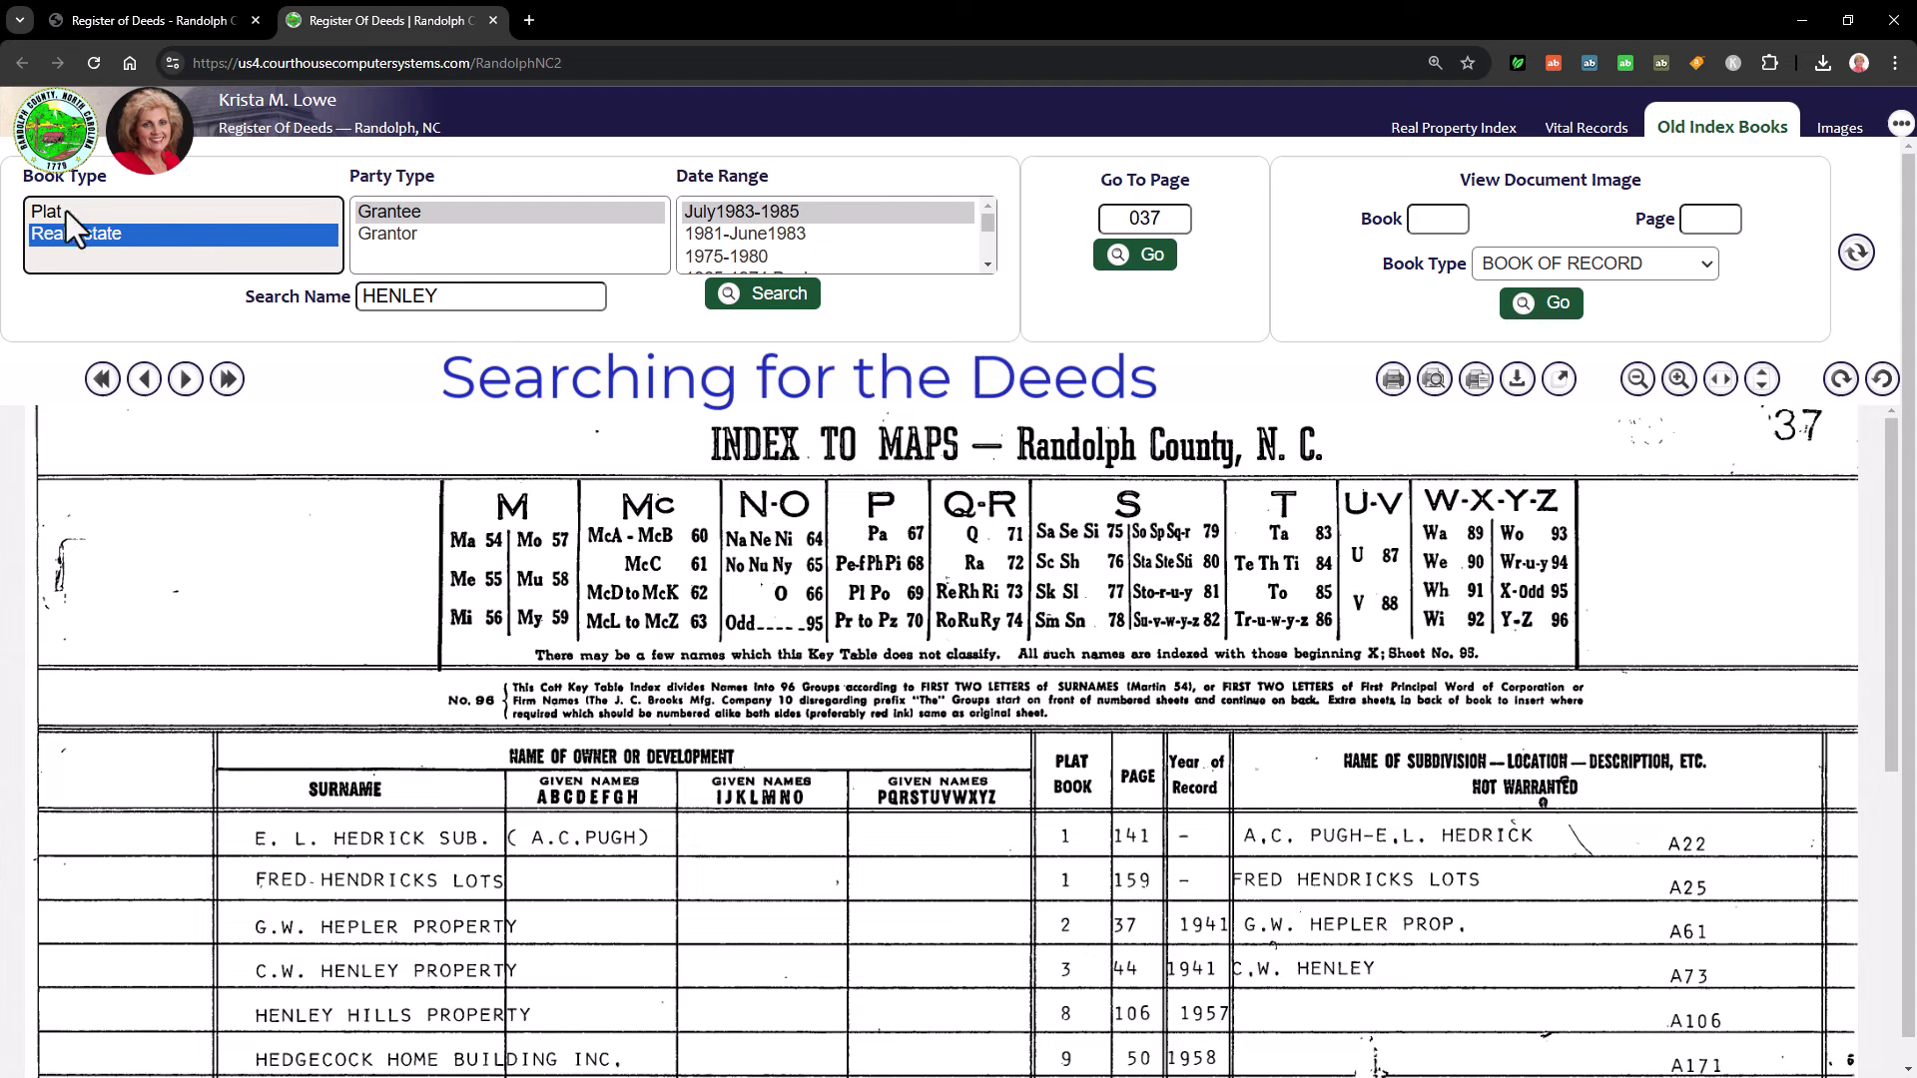
pyautogui.click(422, 235)
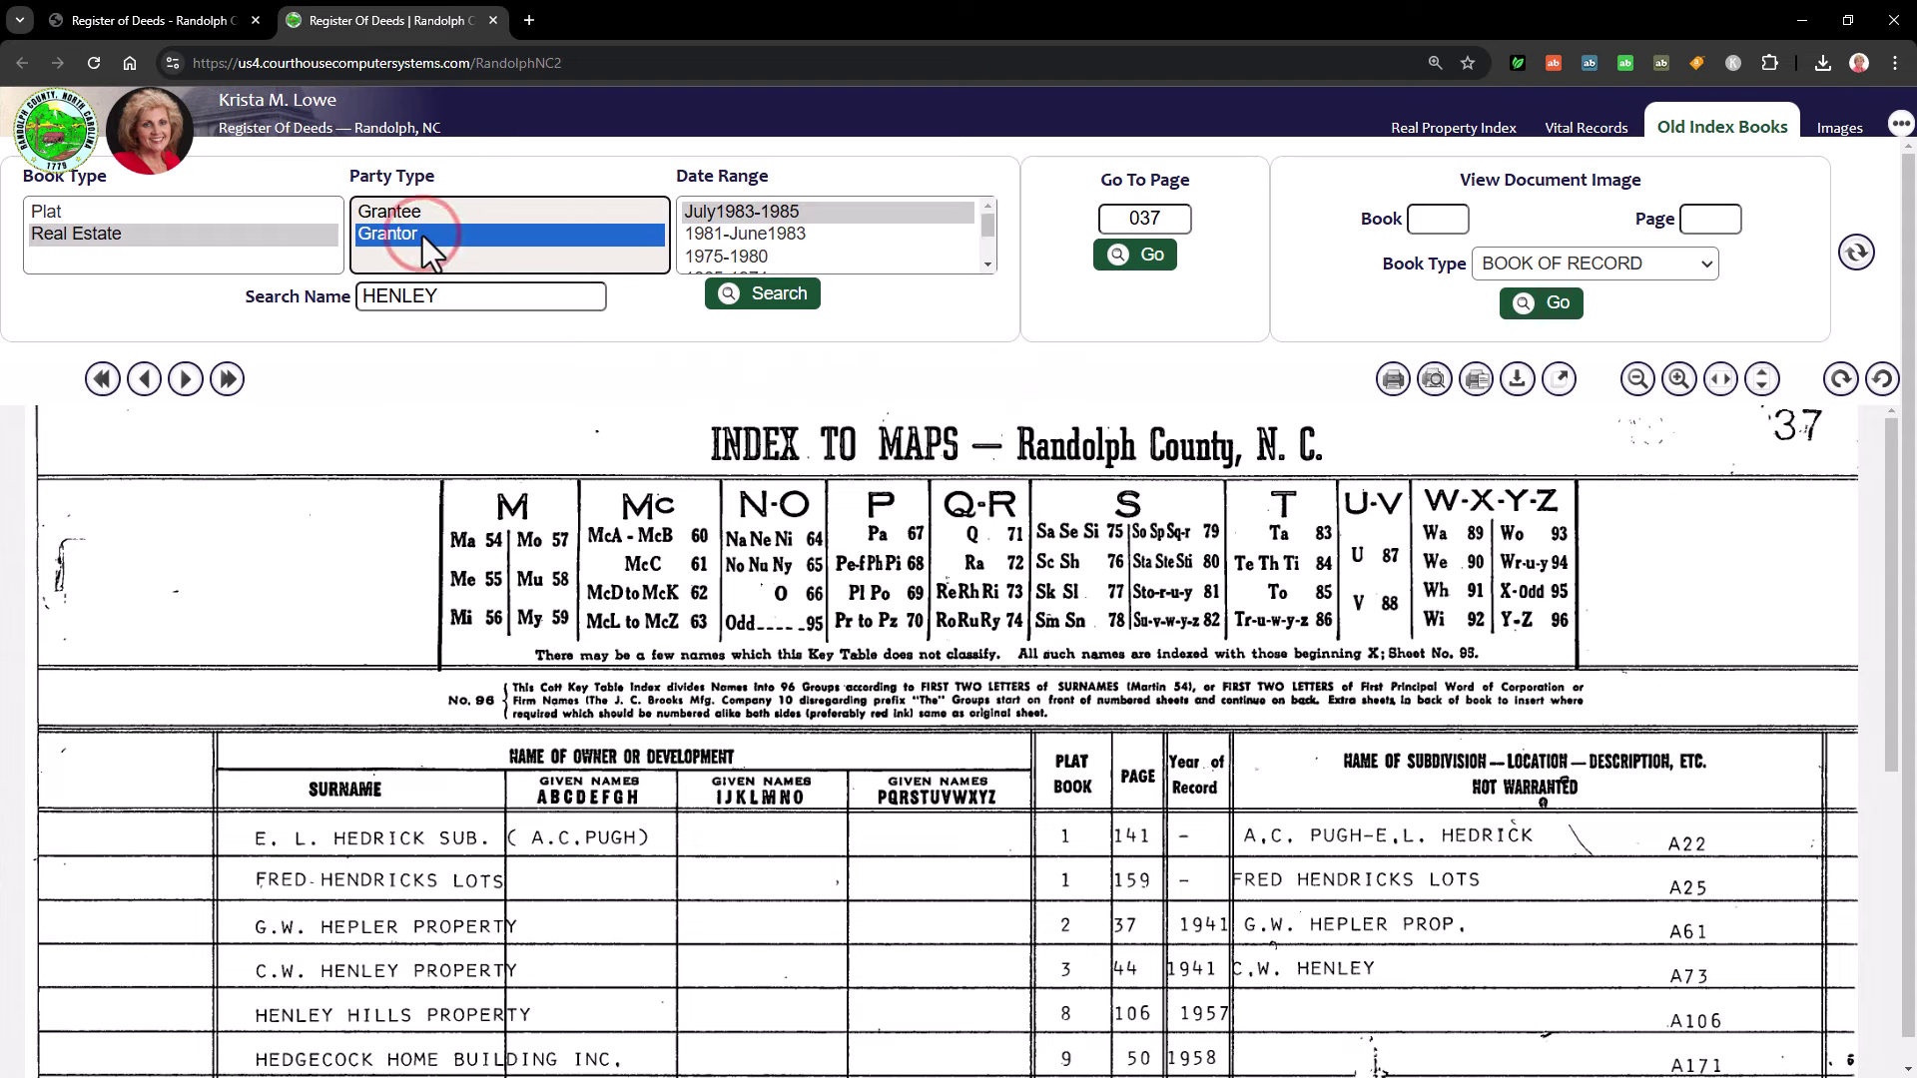
pyautogui.moveTo(981, 220); pyautogui.dragTo(985, 264)
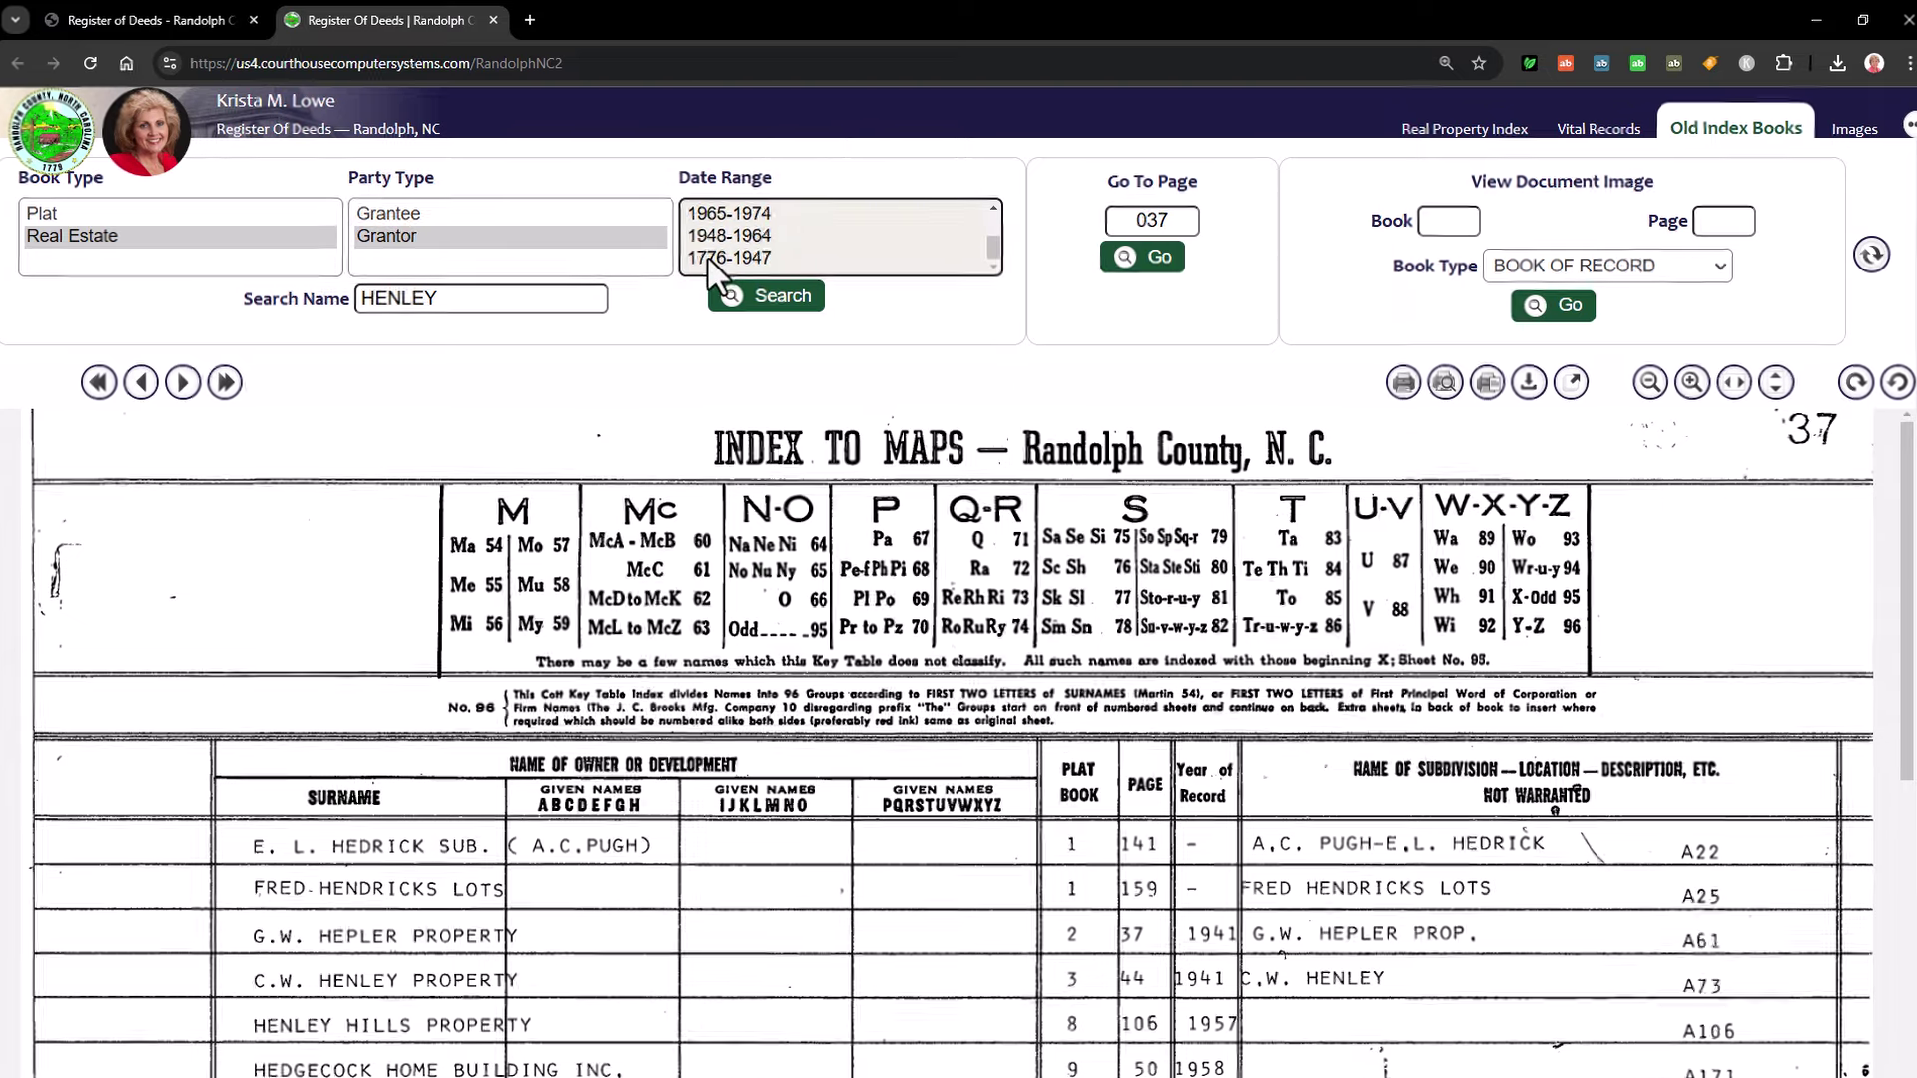
pyautogui.click(707, 257)
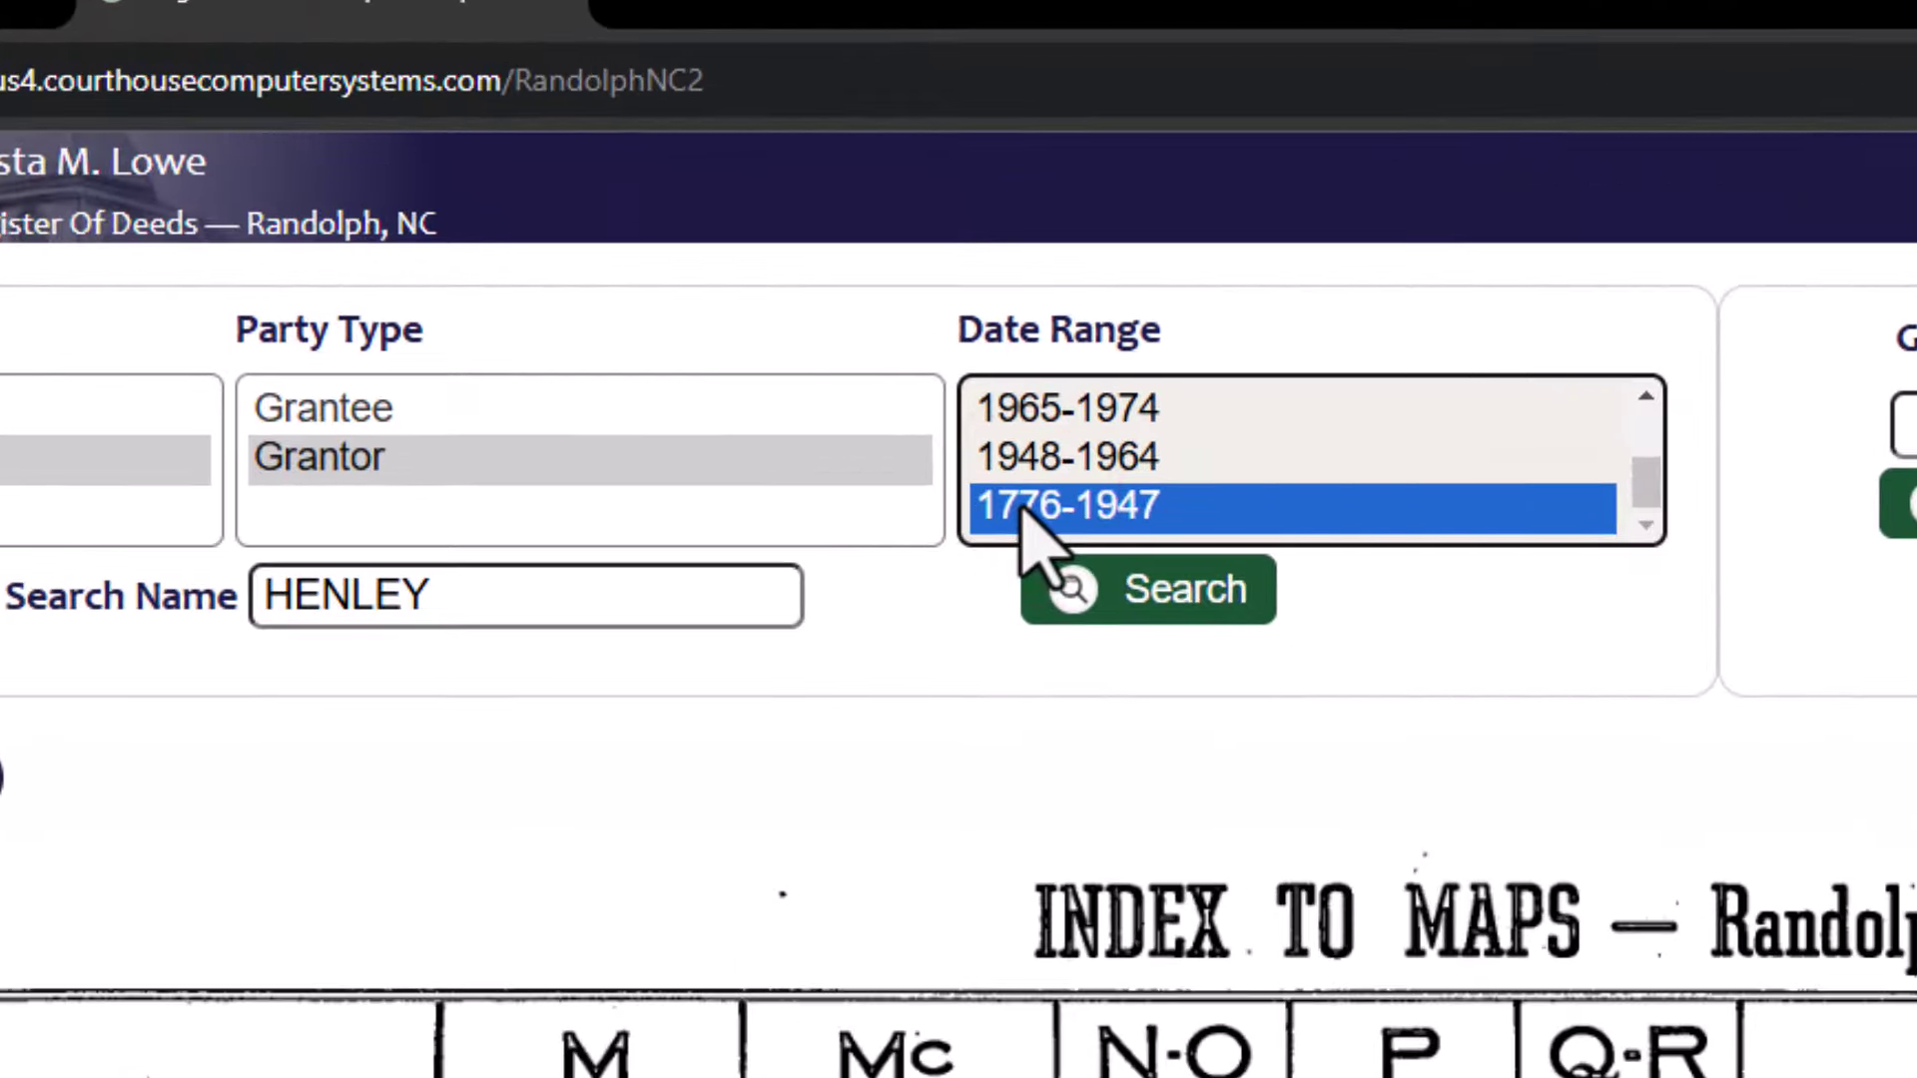
pyautogui.click(1198, 611)
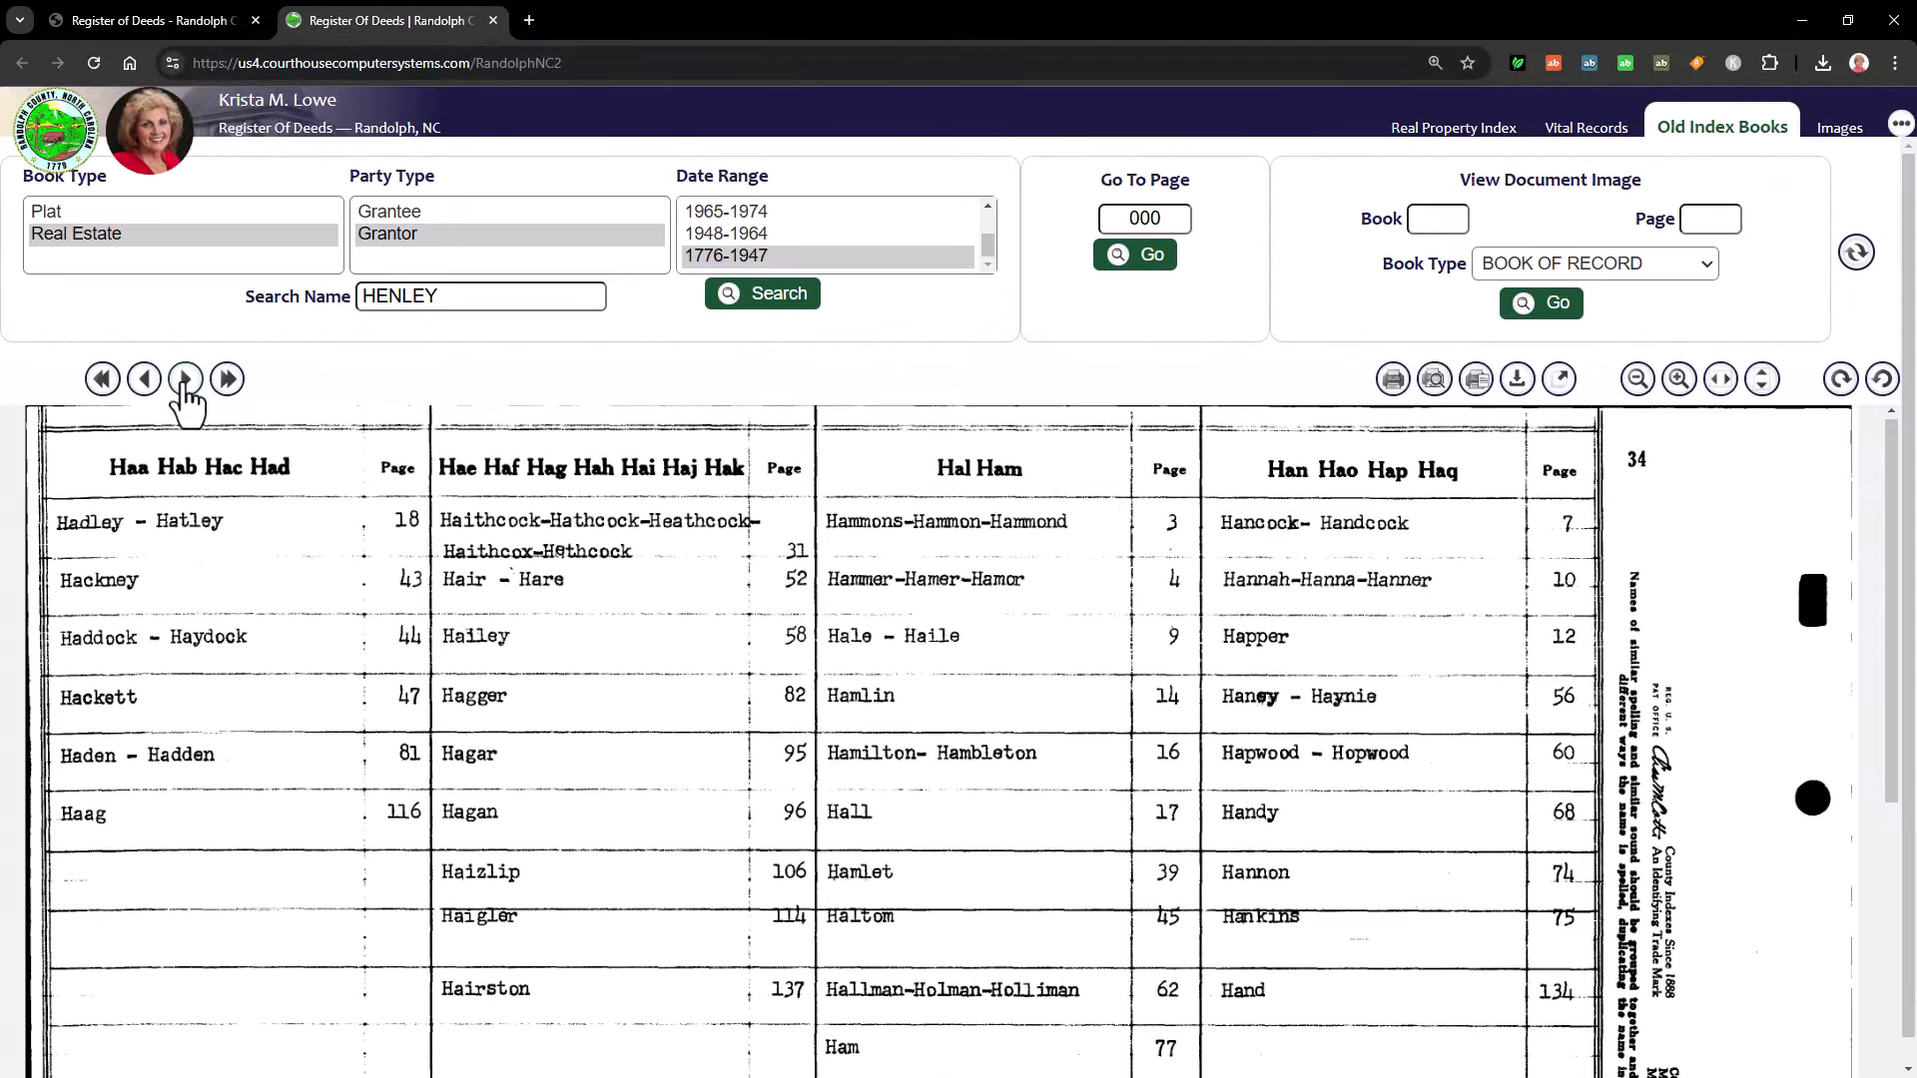
# - Advance through the surname key sheets to the Hen Heo Hep Heq column, then go to index page 1
pyautogui.click(184, 384)
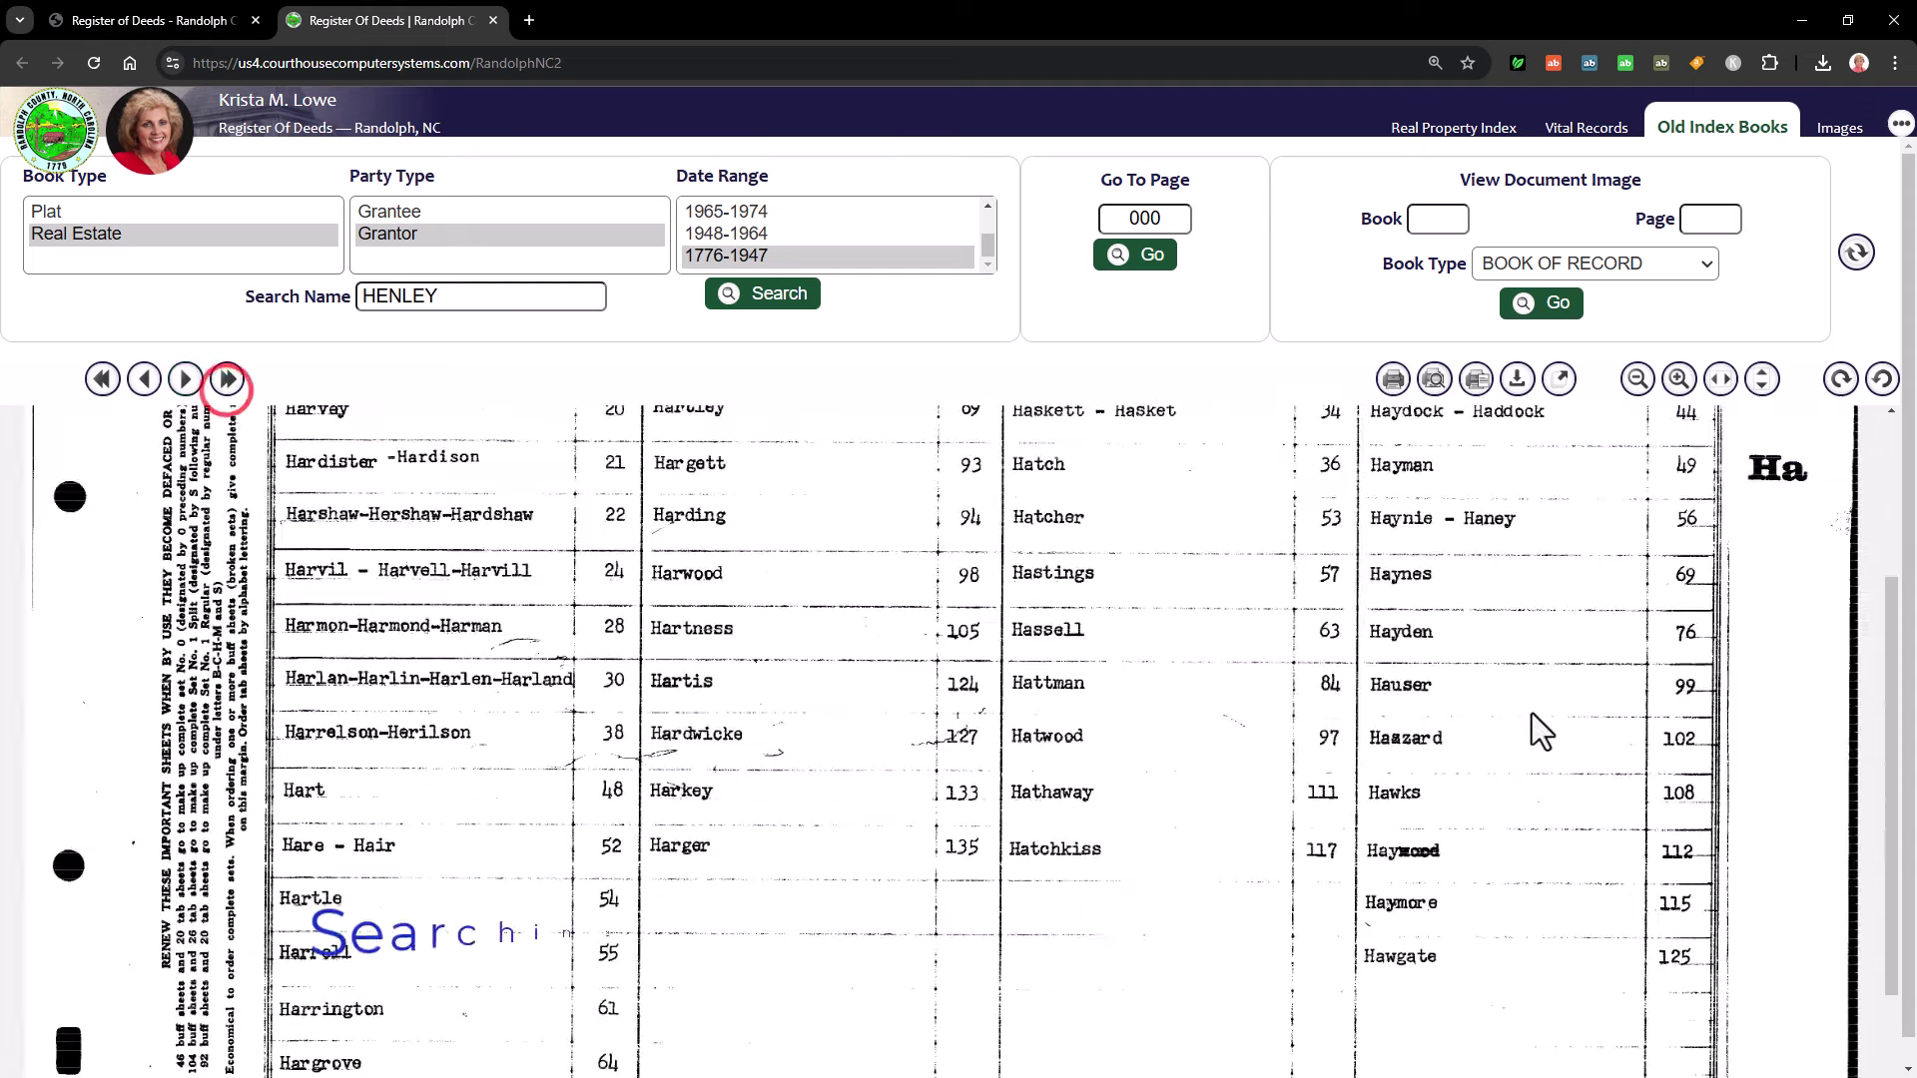
pyautogui.scroll(3, 1532, 713)
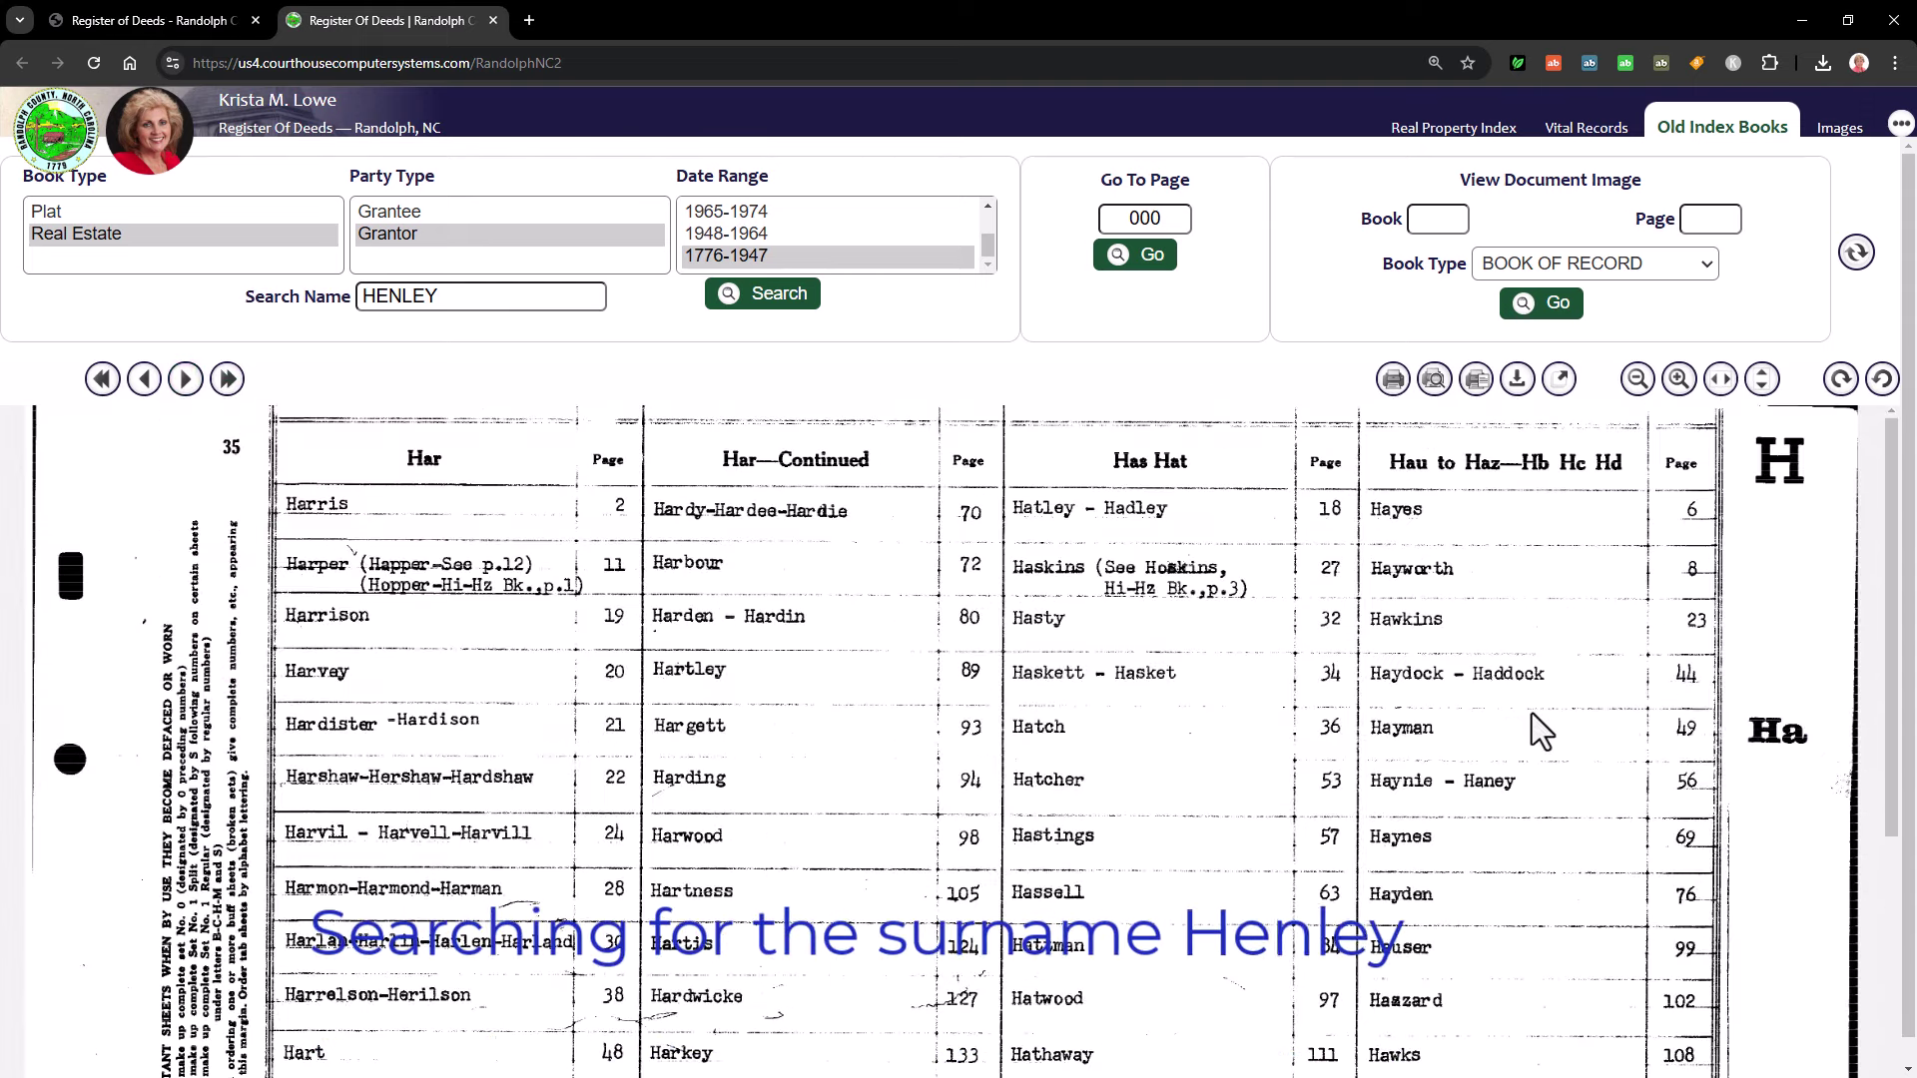
pyautogui.click(185, 378)
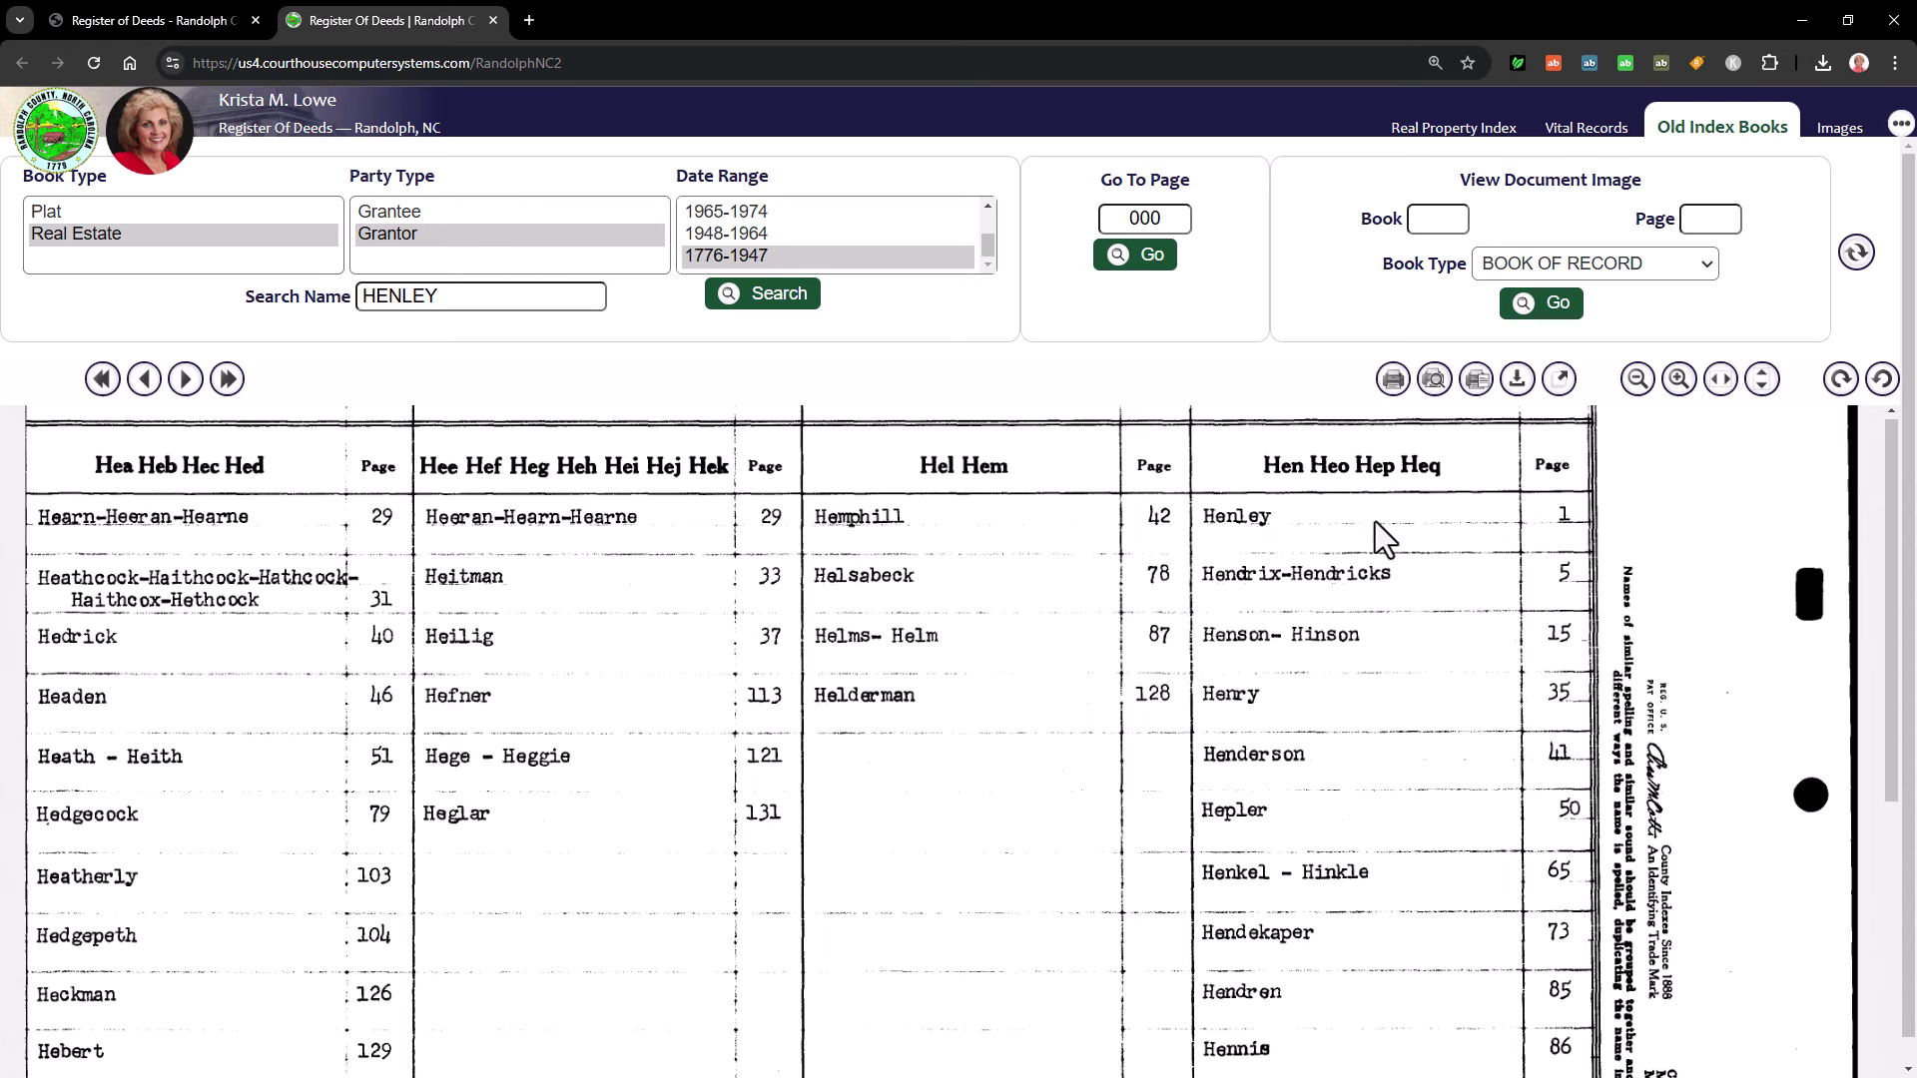
pyautogui.moveTo(1170, 217); pyautogui.dragTo(1083, 218)
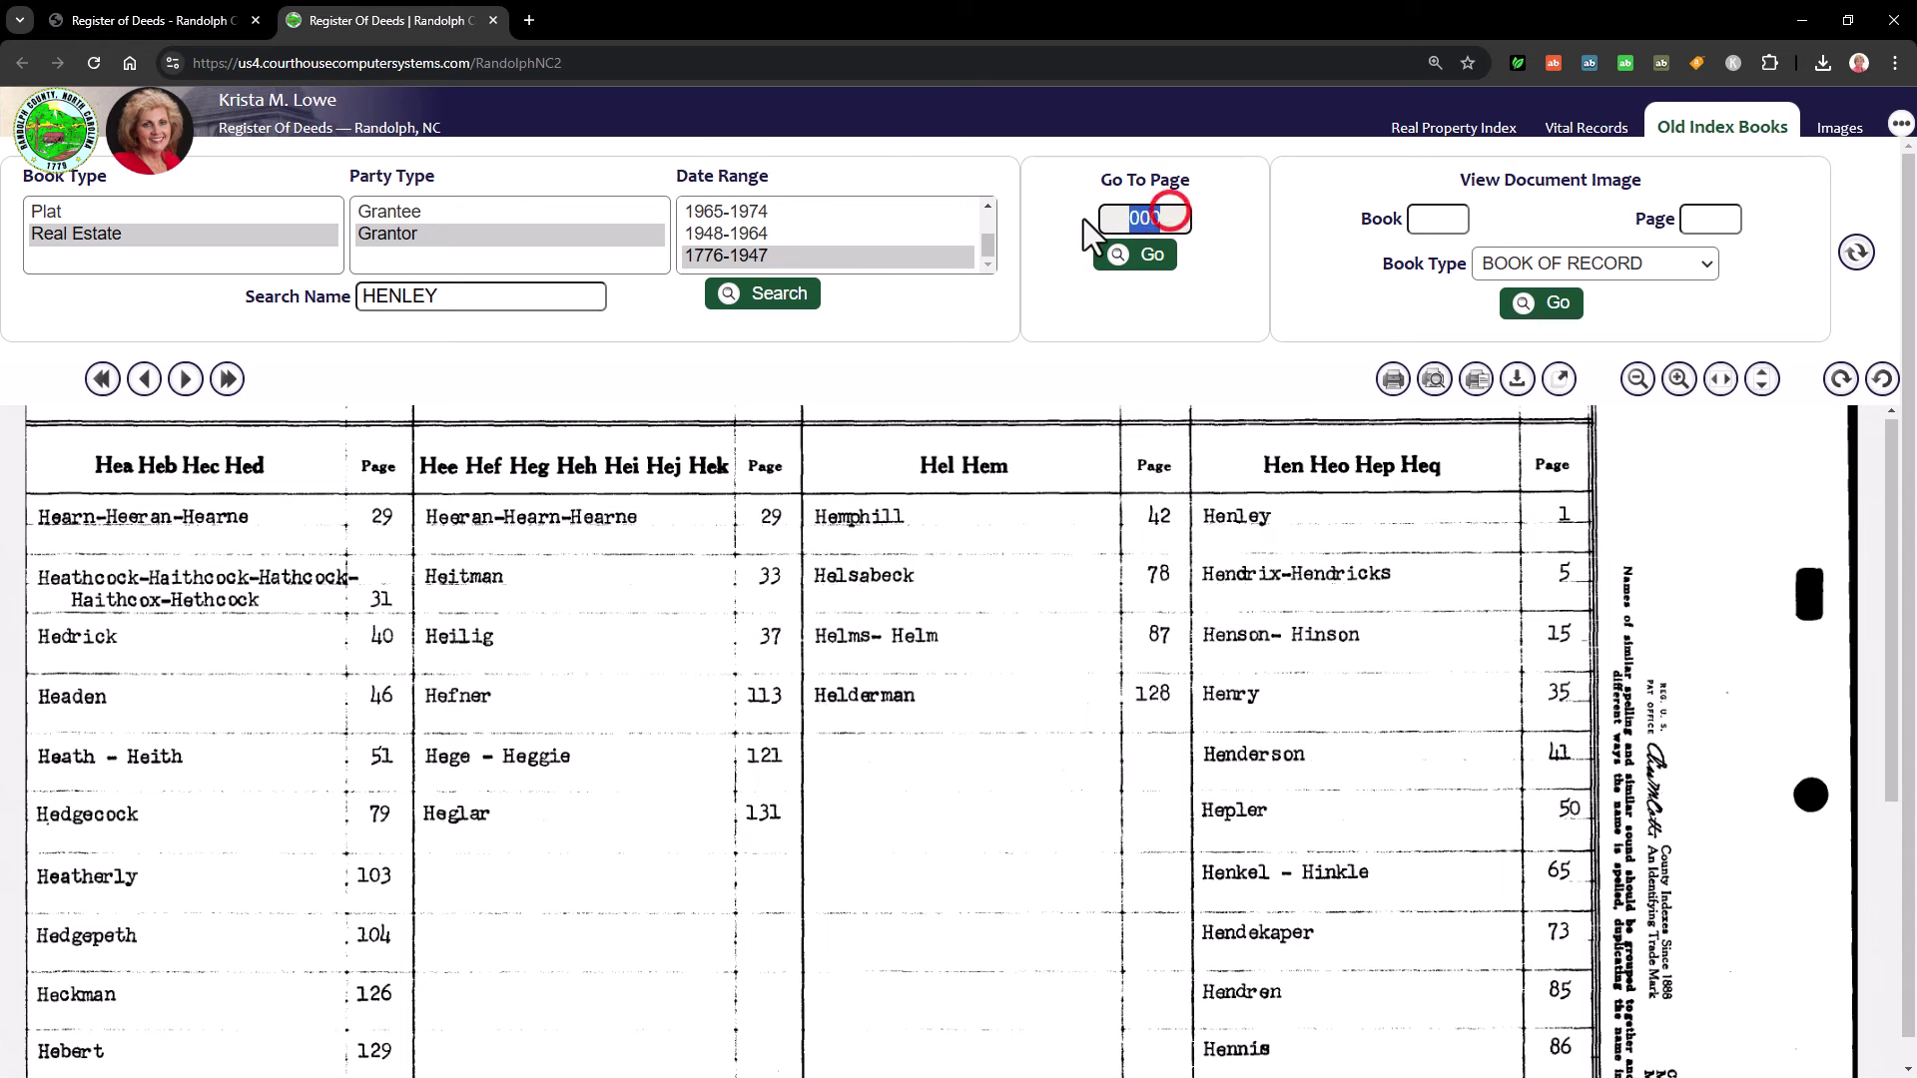
pyautogui.write('1')
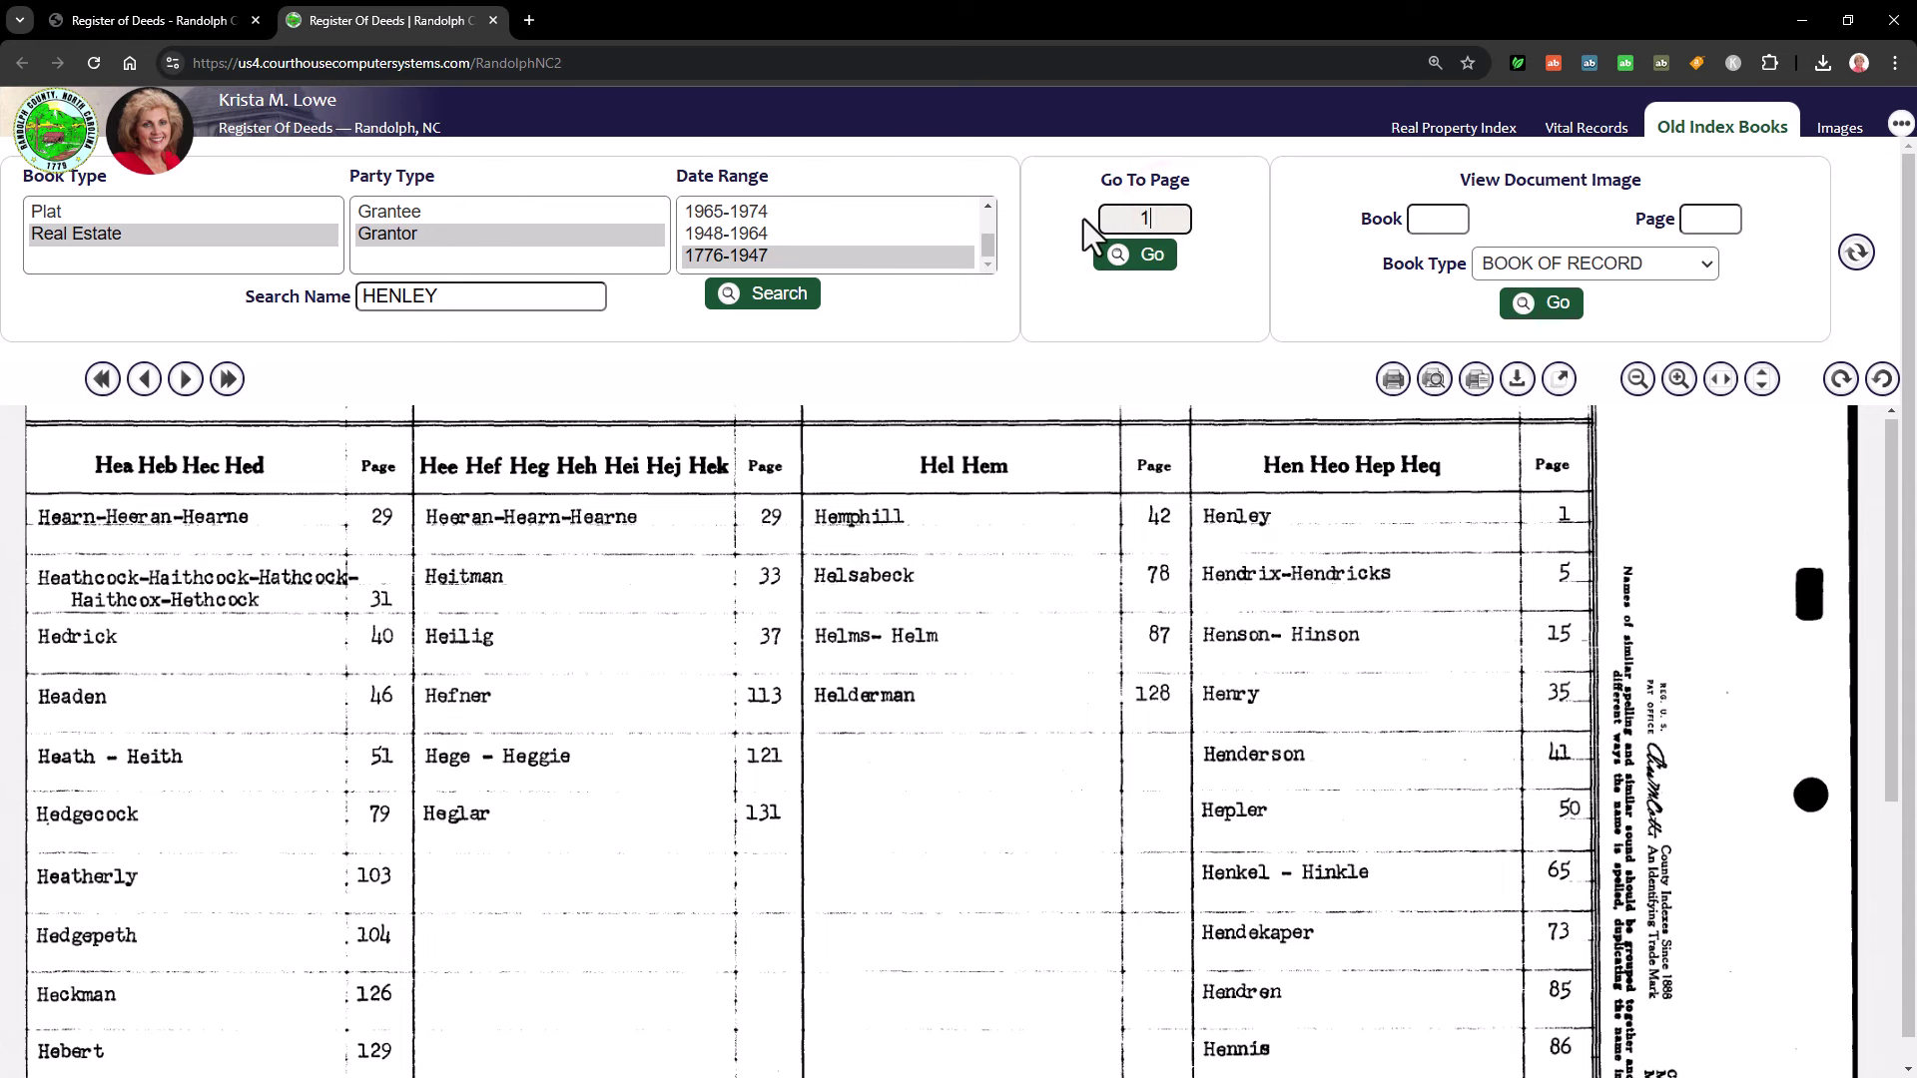
pyautogui.click(1120, 258)
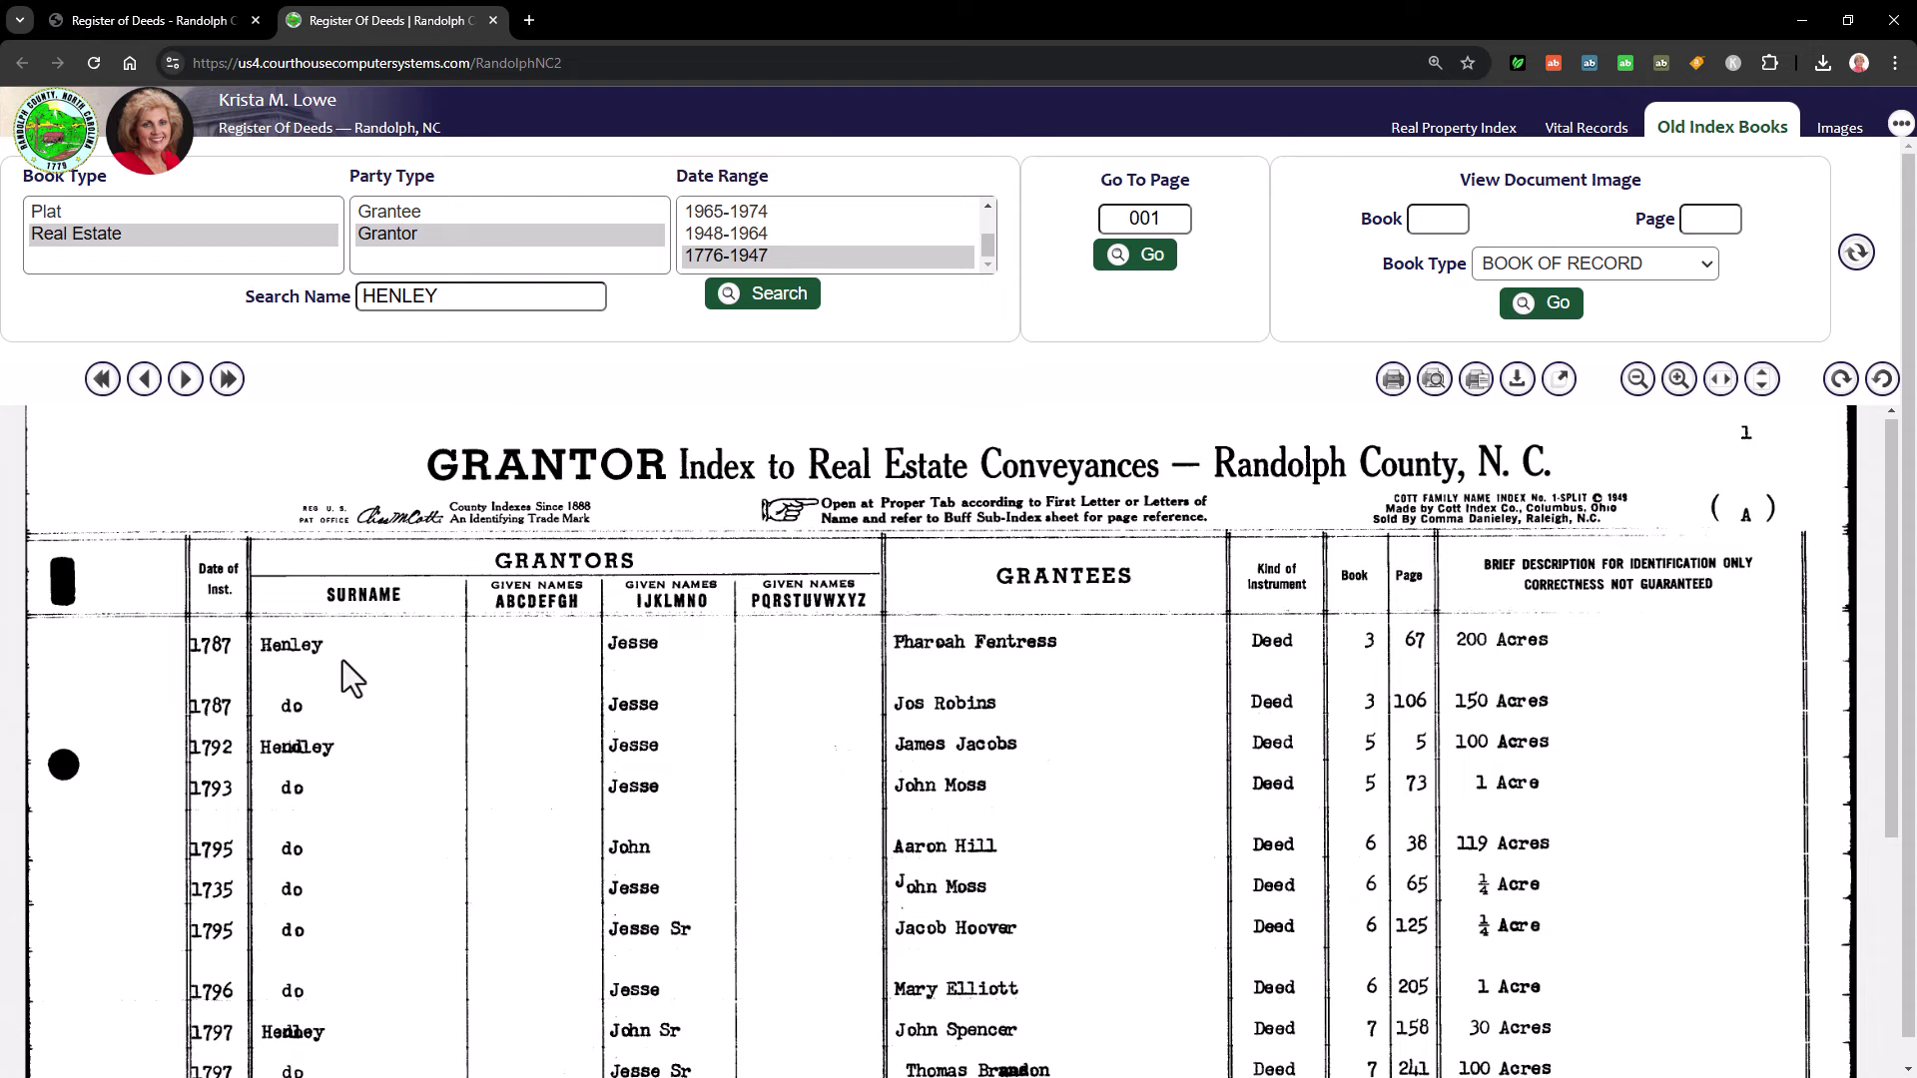
# - Examine the dates, given names, grantees and book and page references on grantor sheet 1A and the sheet after it
pyautogui.scroll(-2, 344, 663)
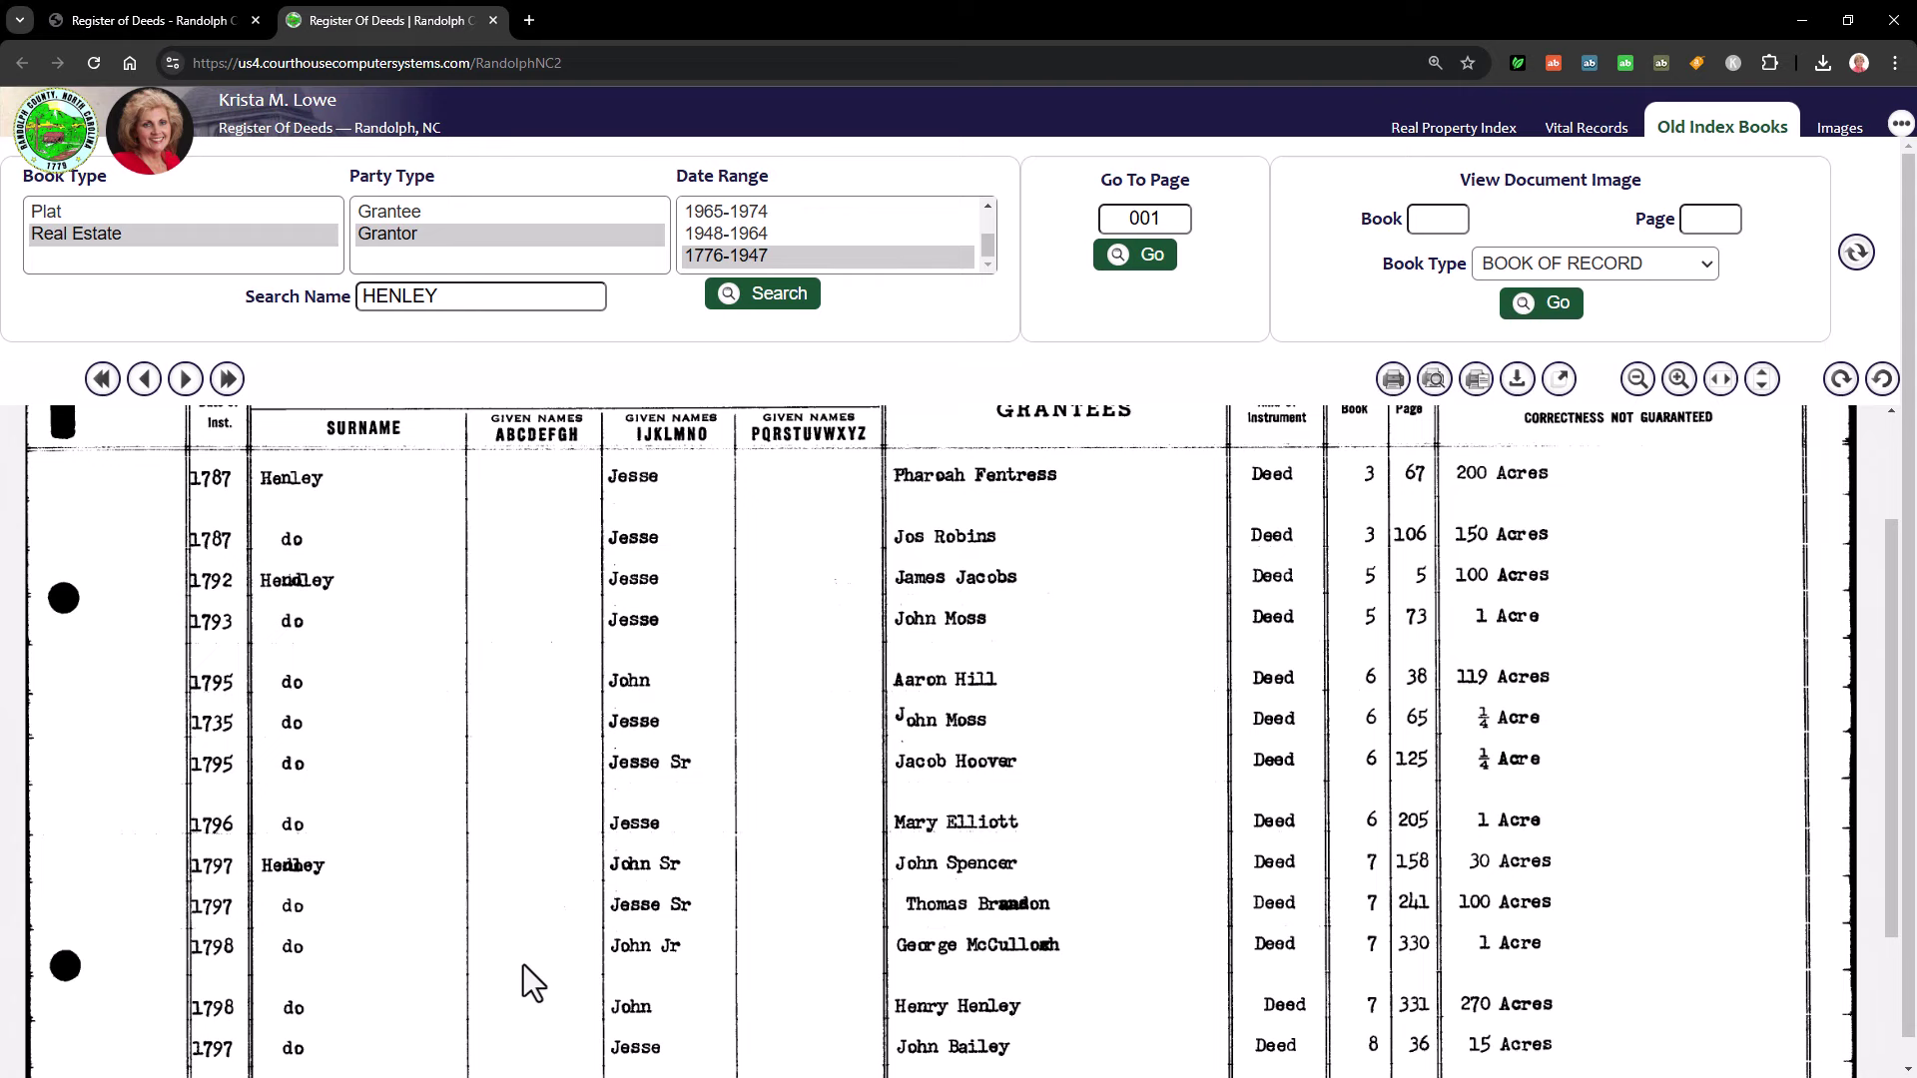
pyautogui.scroll(-3, 457, 966)
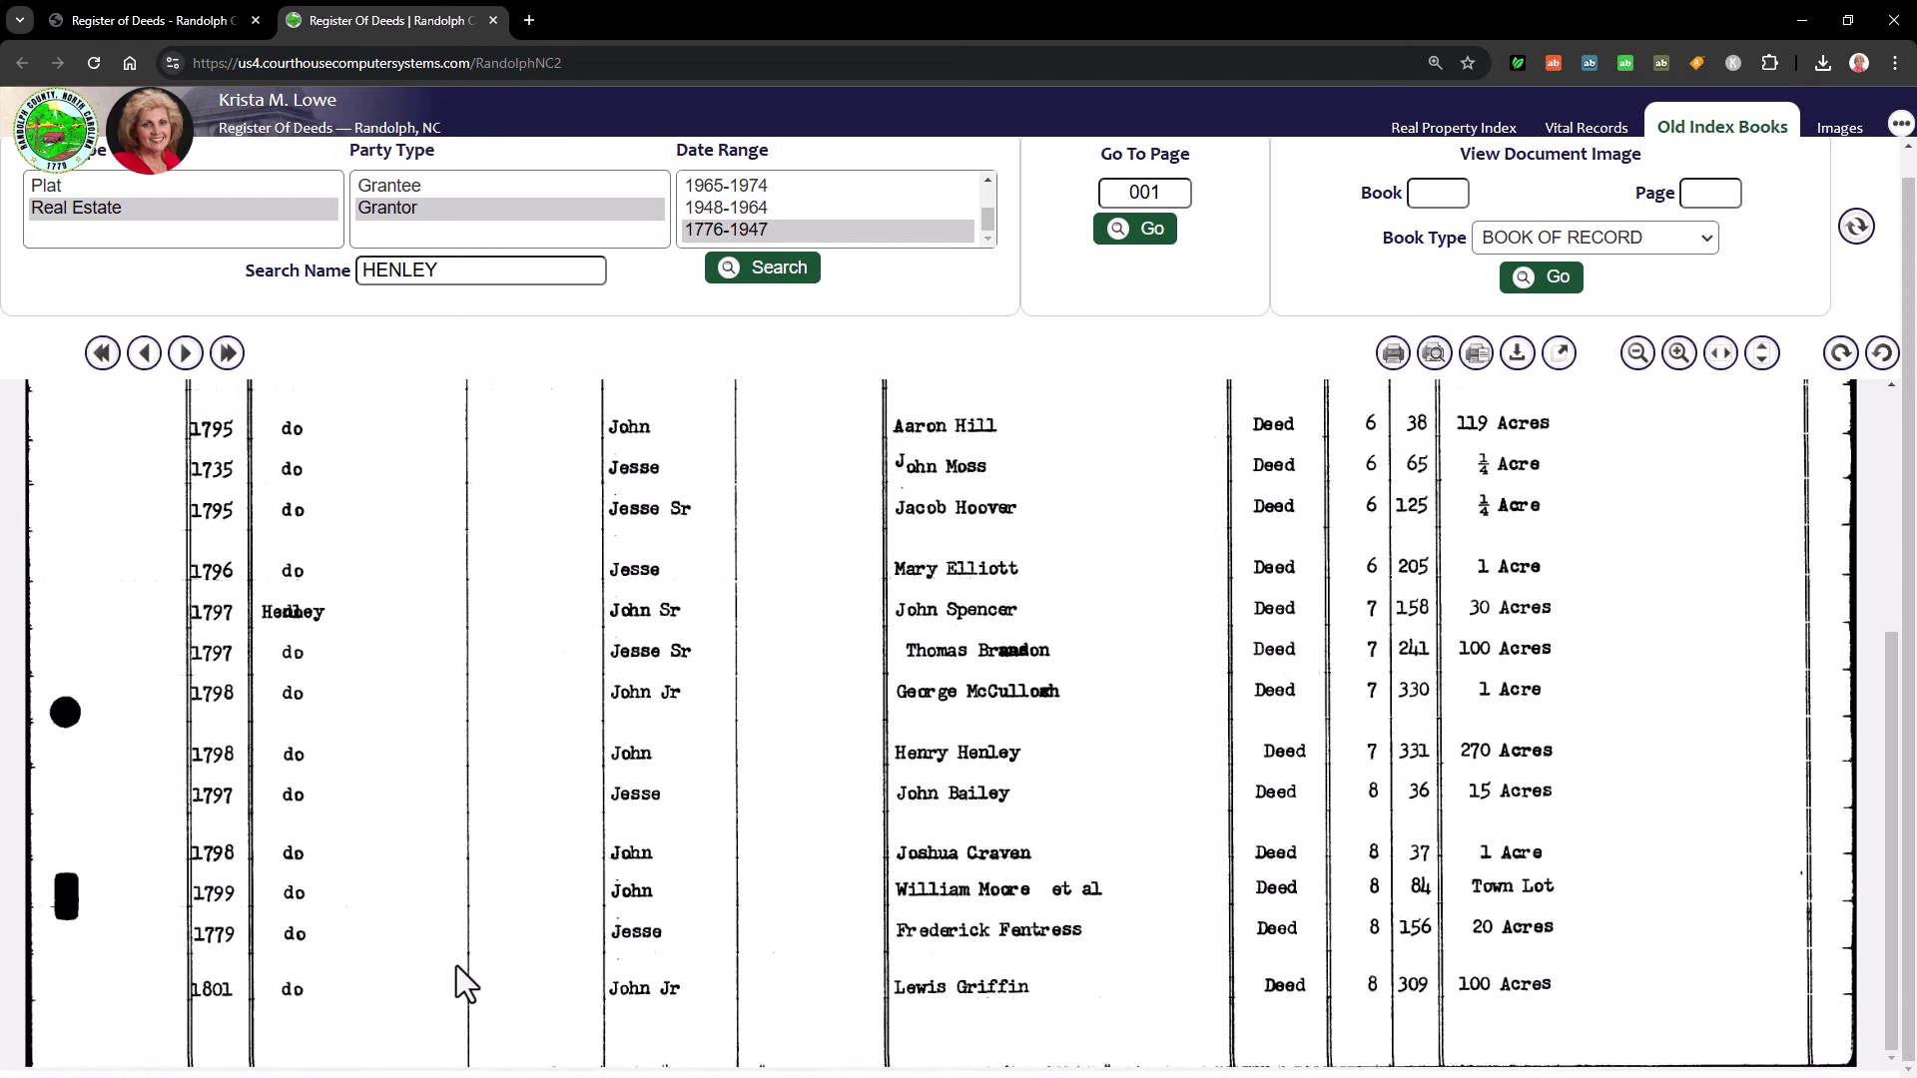
pyautogui.scroll(3, 457, 966)
pyautogui.scroll(-4, 457, 966)
pyautogui.click(185, 353)
pyautogui.scroll(-1, 531, 880)
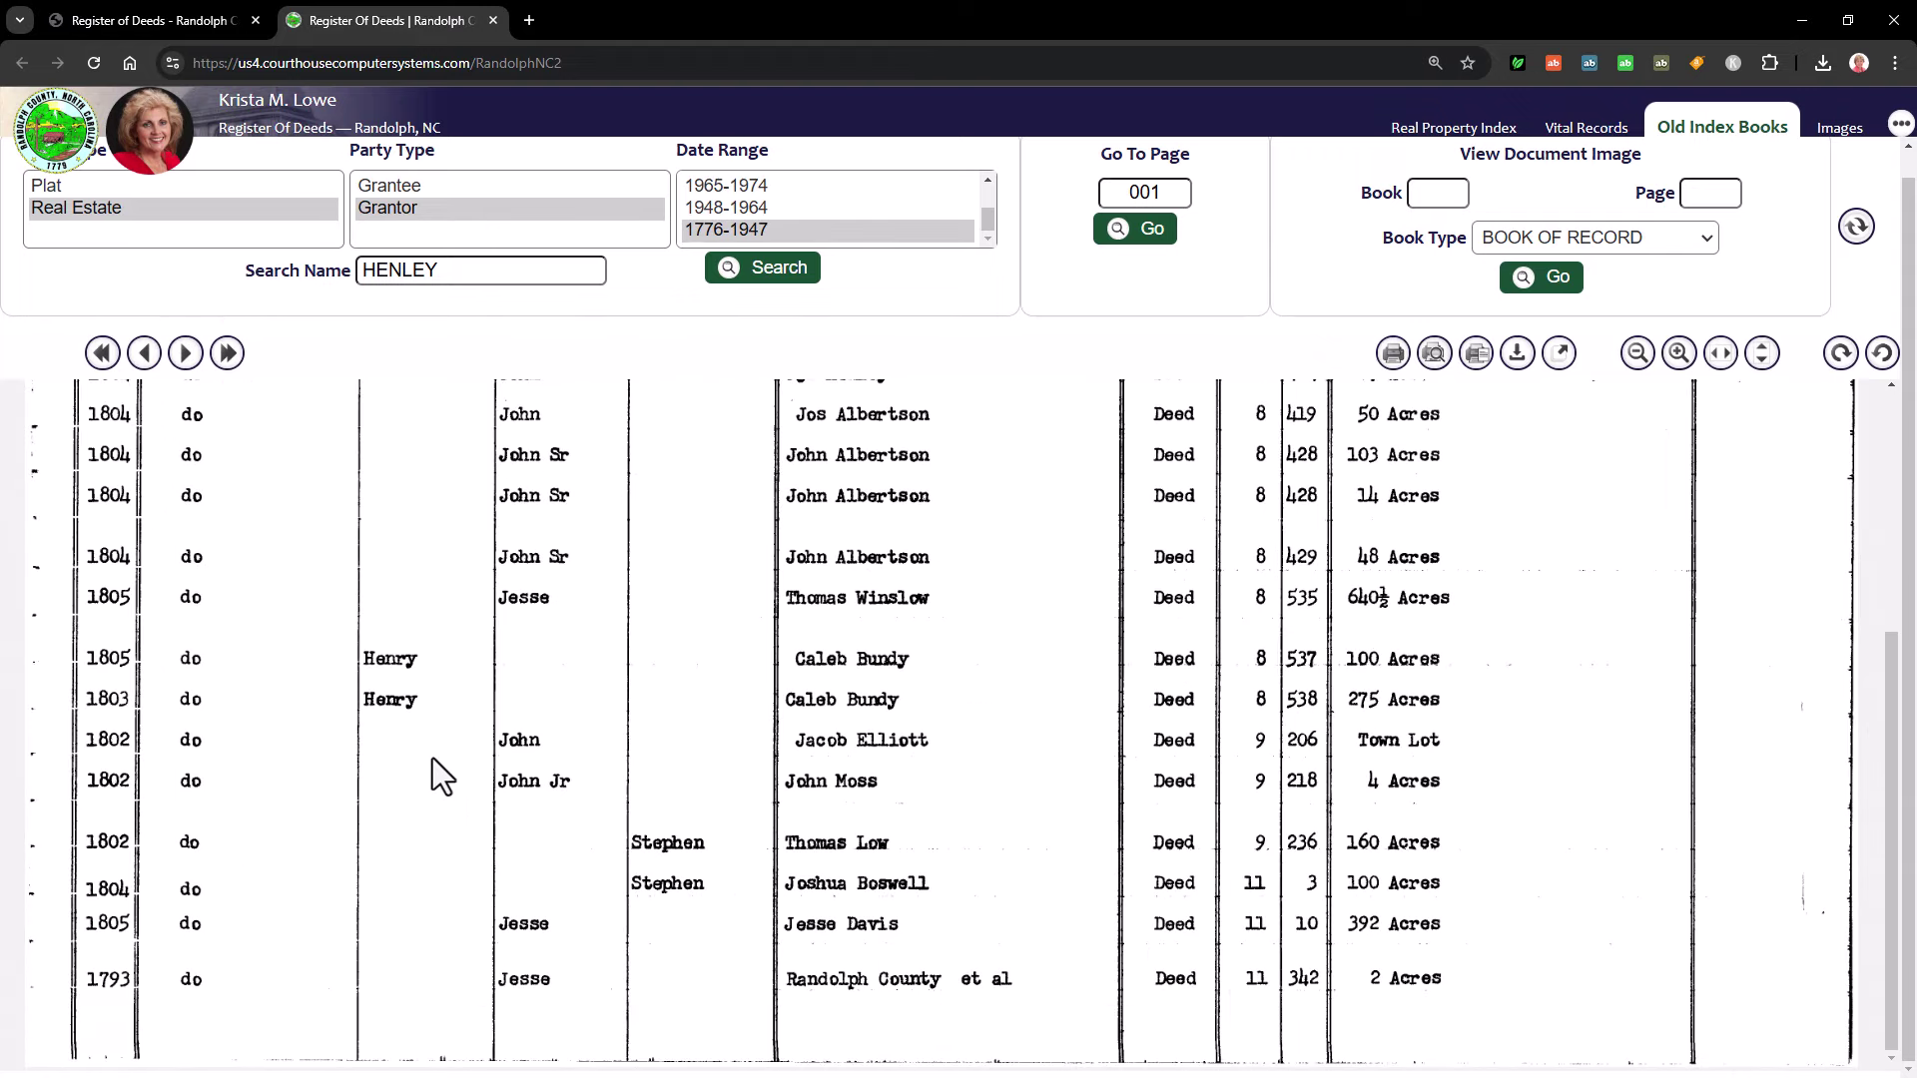
pyautogui.scroll(1, 425, 744)
pyautogui.scroll(1, 422, 799)
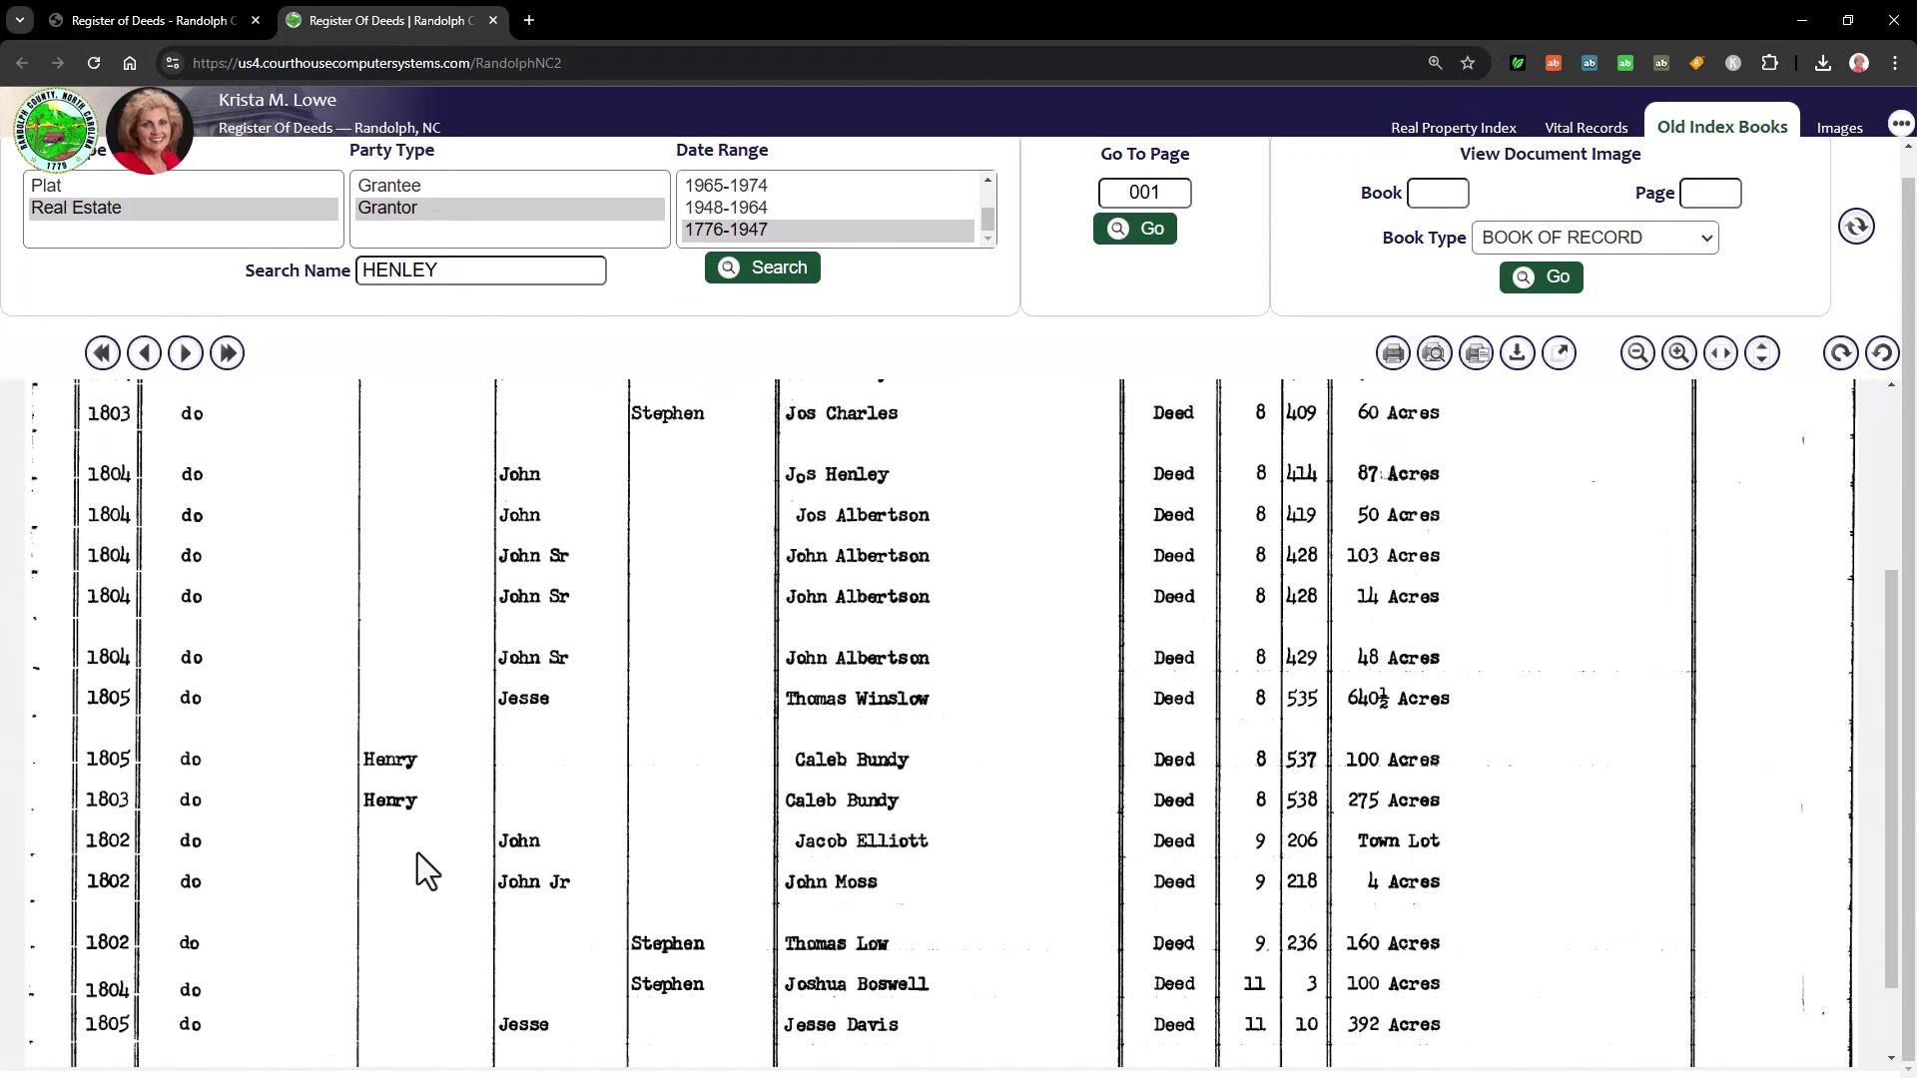
pyautogui.scroll(-1, 424, 819)
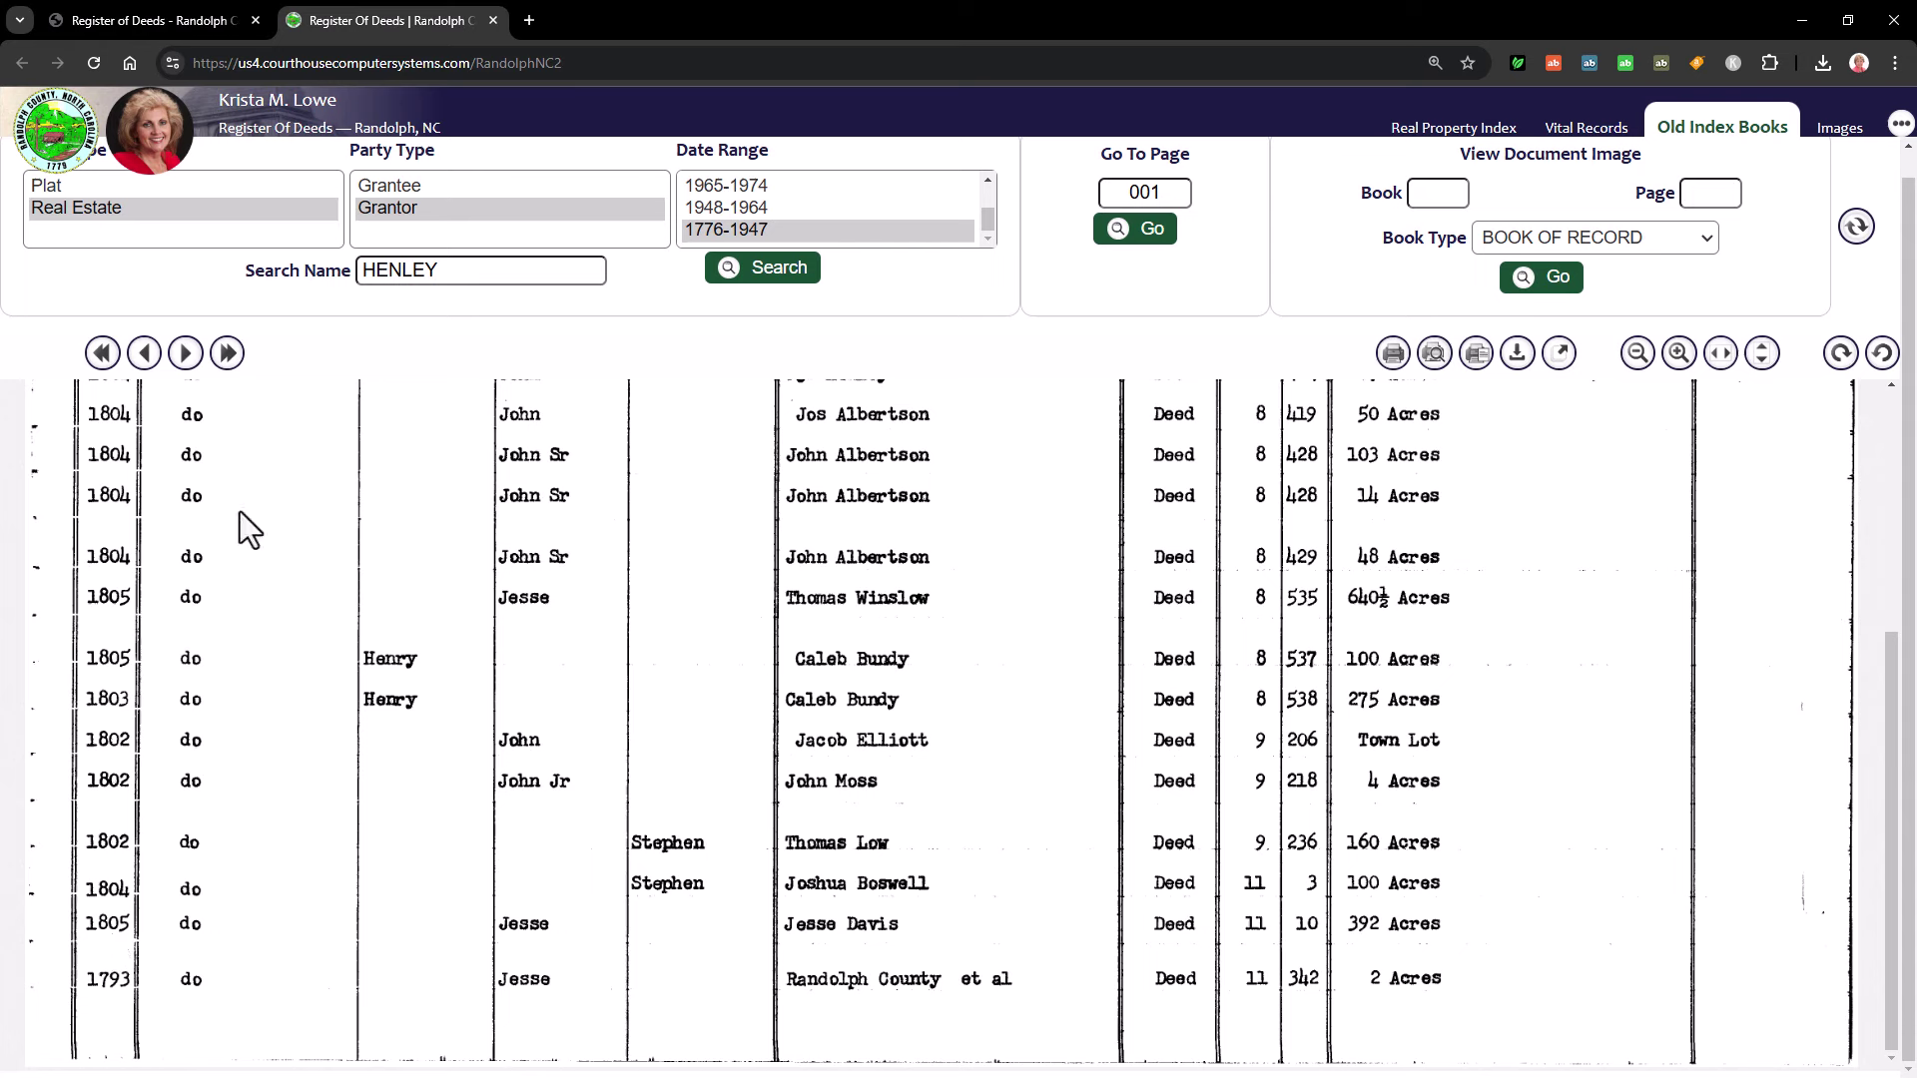
# - Continue through the surname's grantor sheets from 1C onward to the sheet whose entries begin in 1866
pyautogui.click(184, 352)
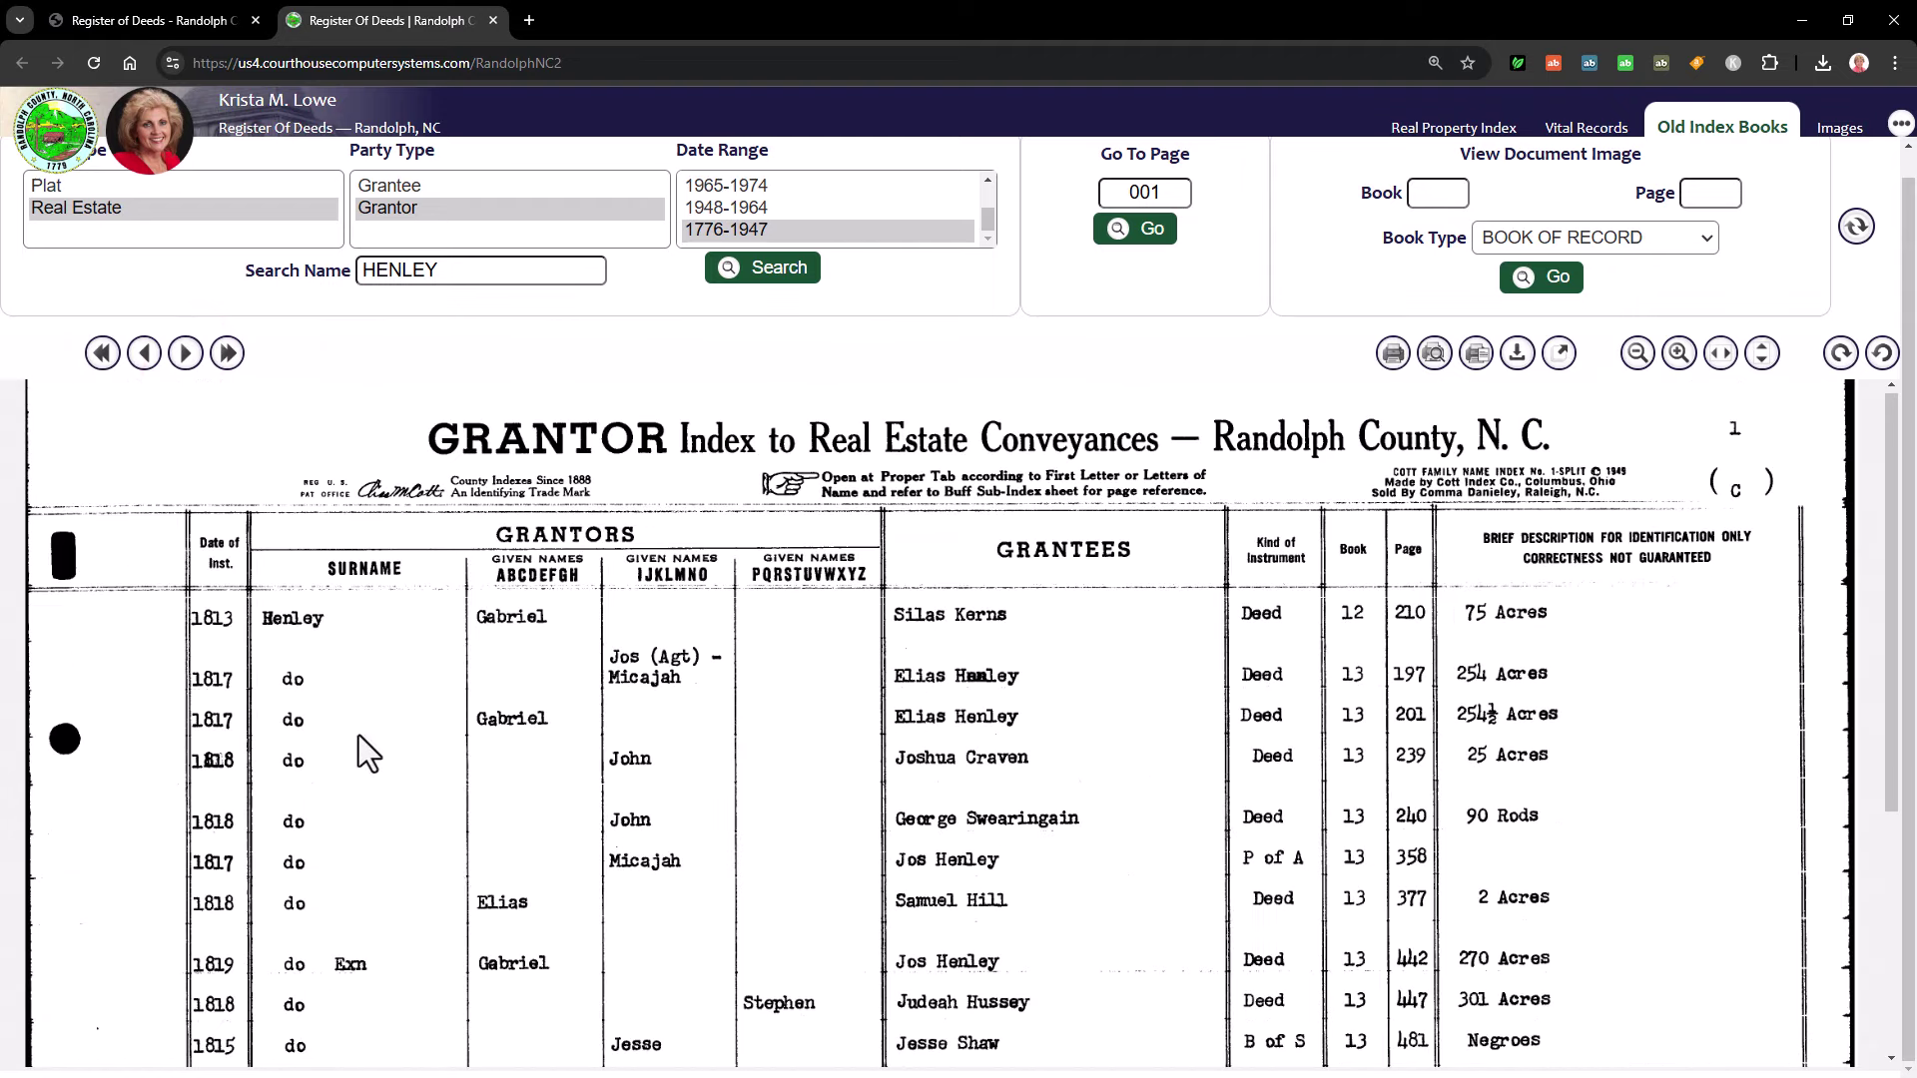
pyautogui.scroll(-4, 442, 858)
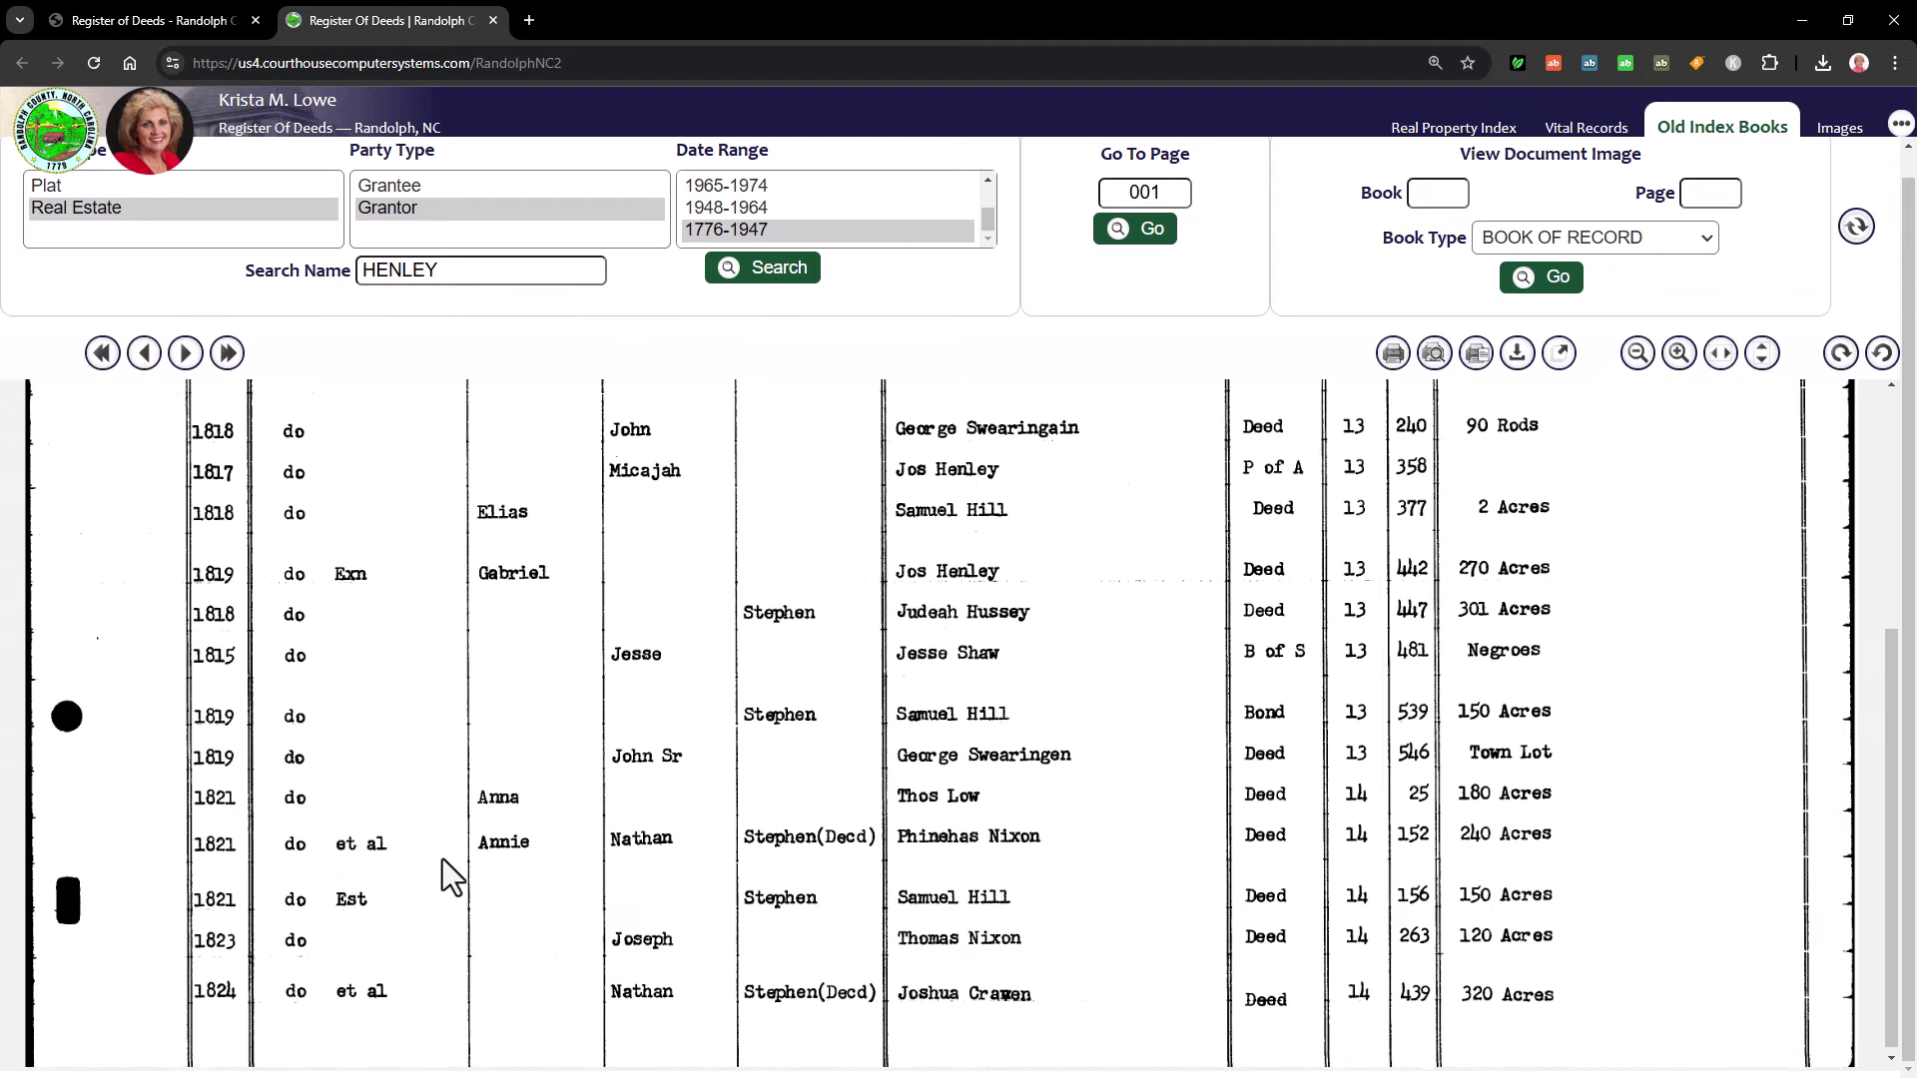
pyautogui.click(184, 352)
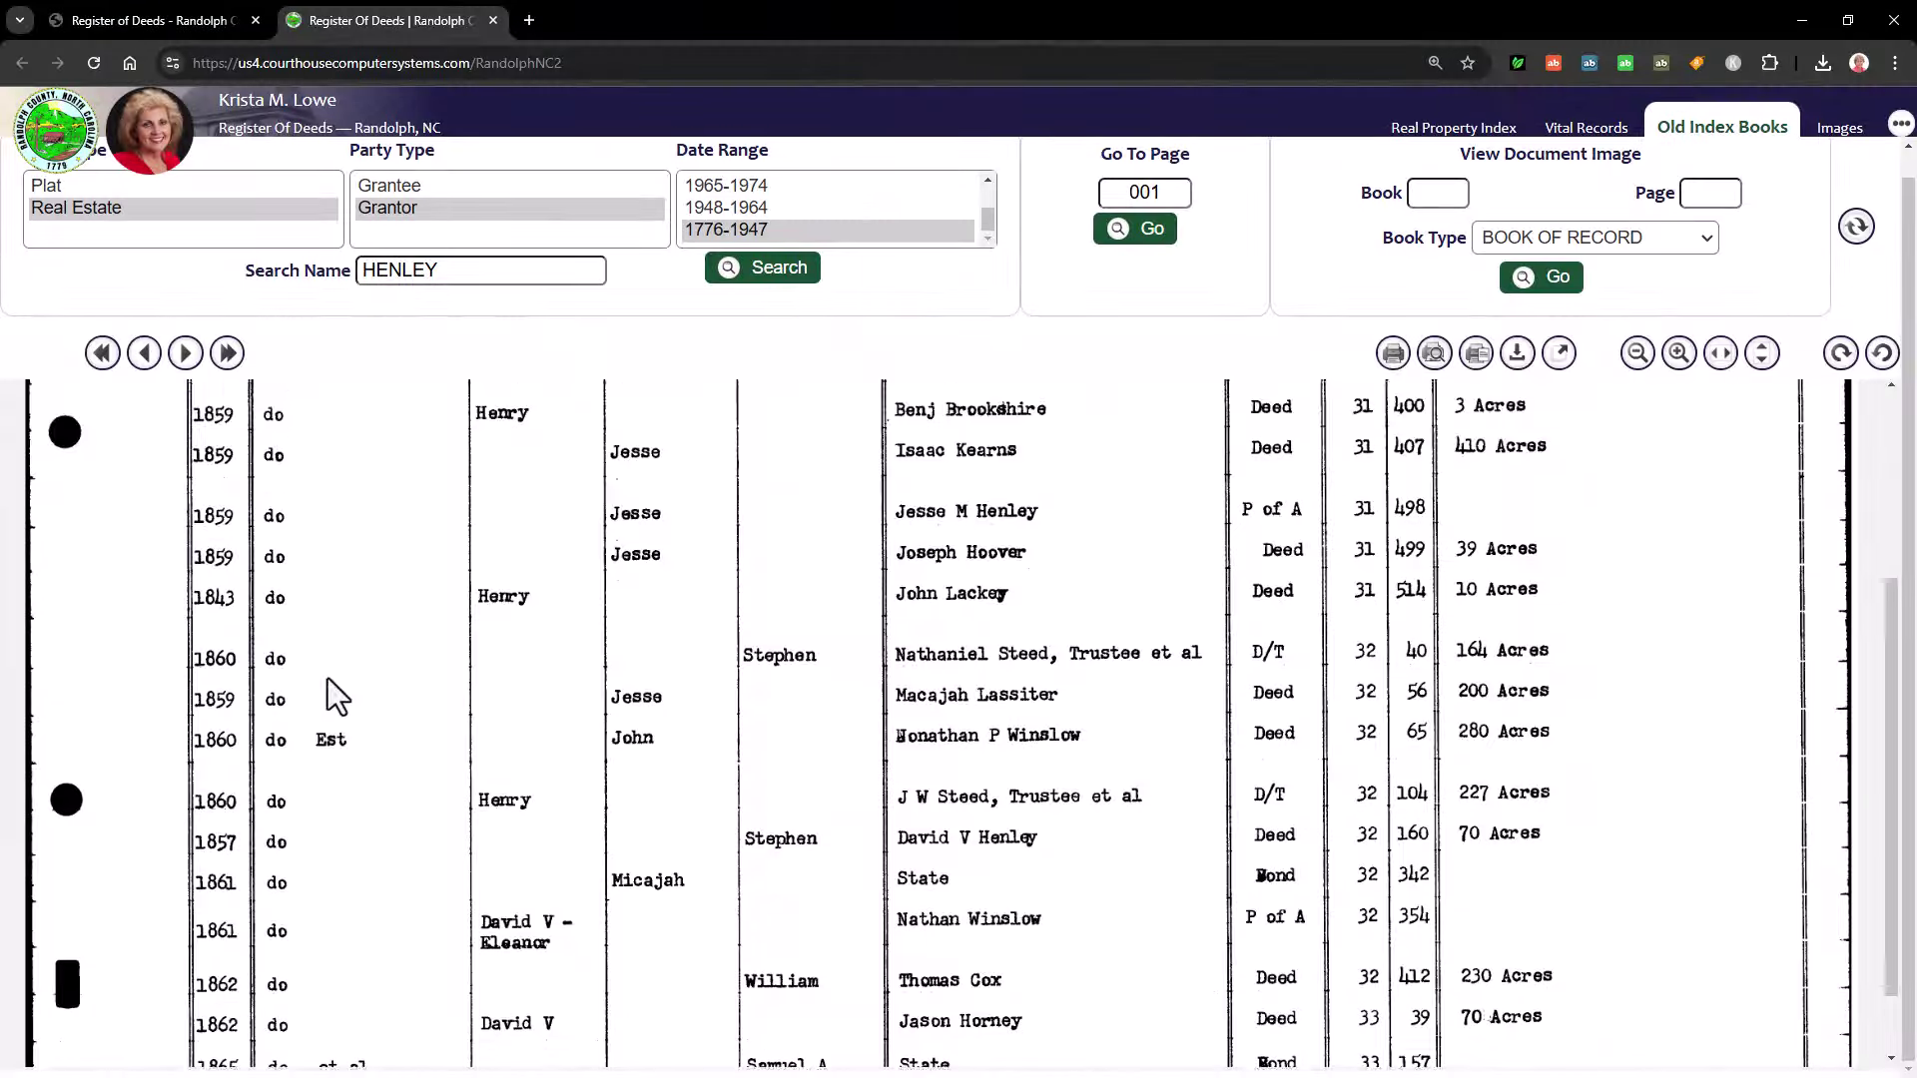
pyautogui.scroll(-1, 330, 689)
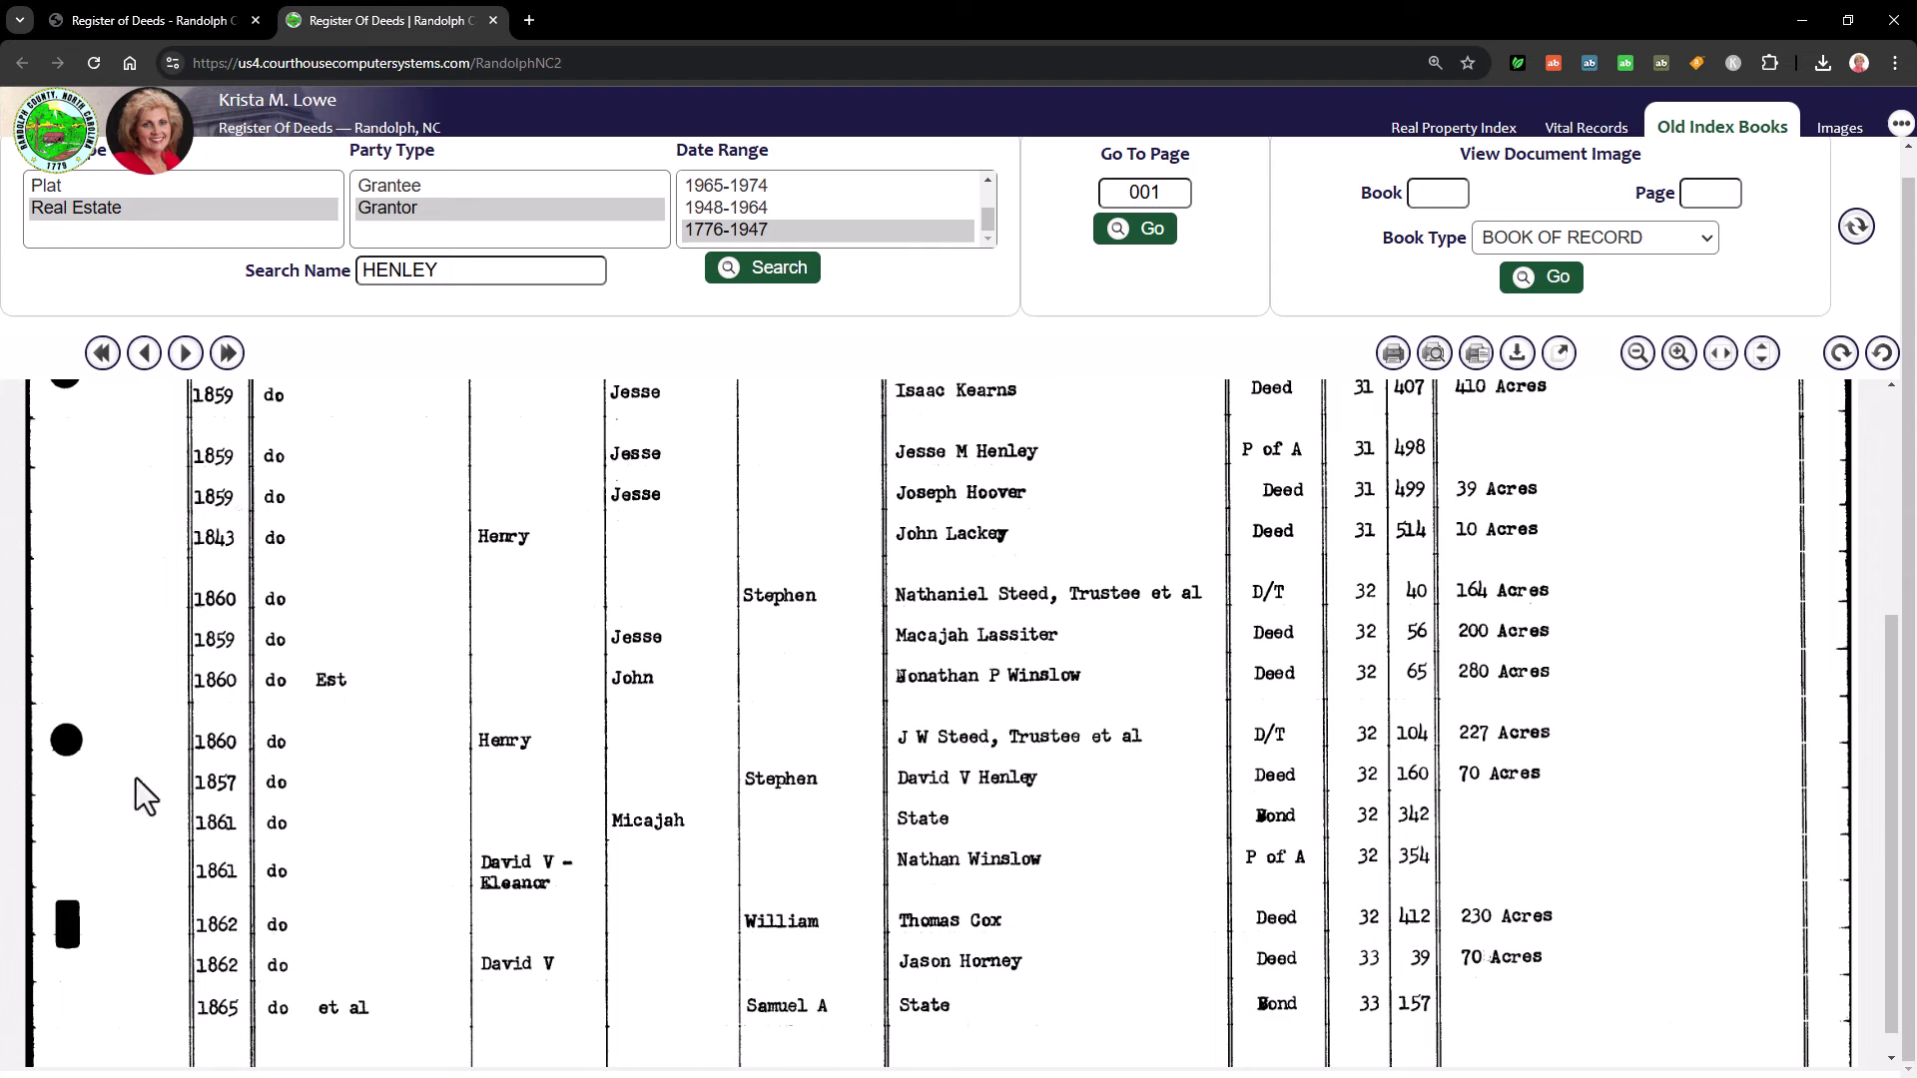
pyautogui.click(186, 353)
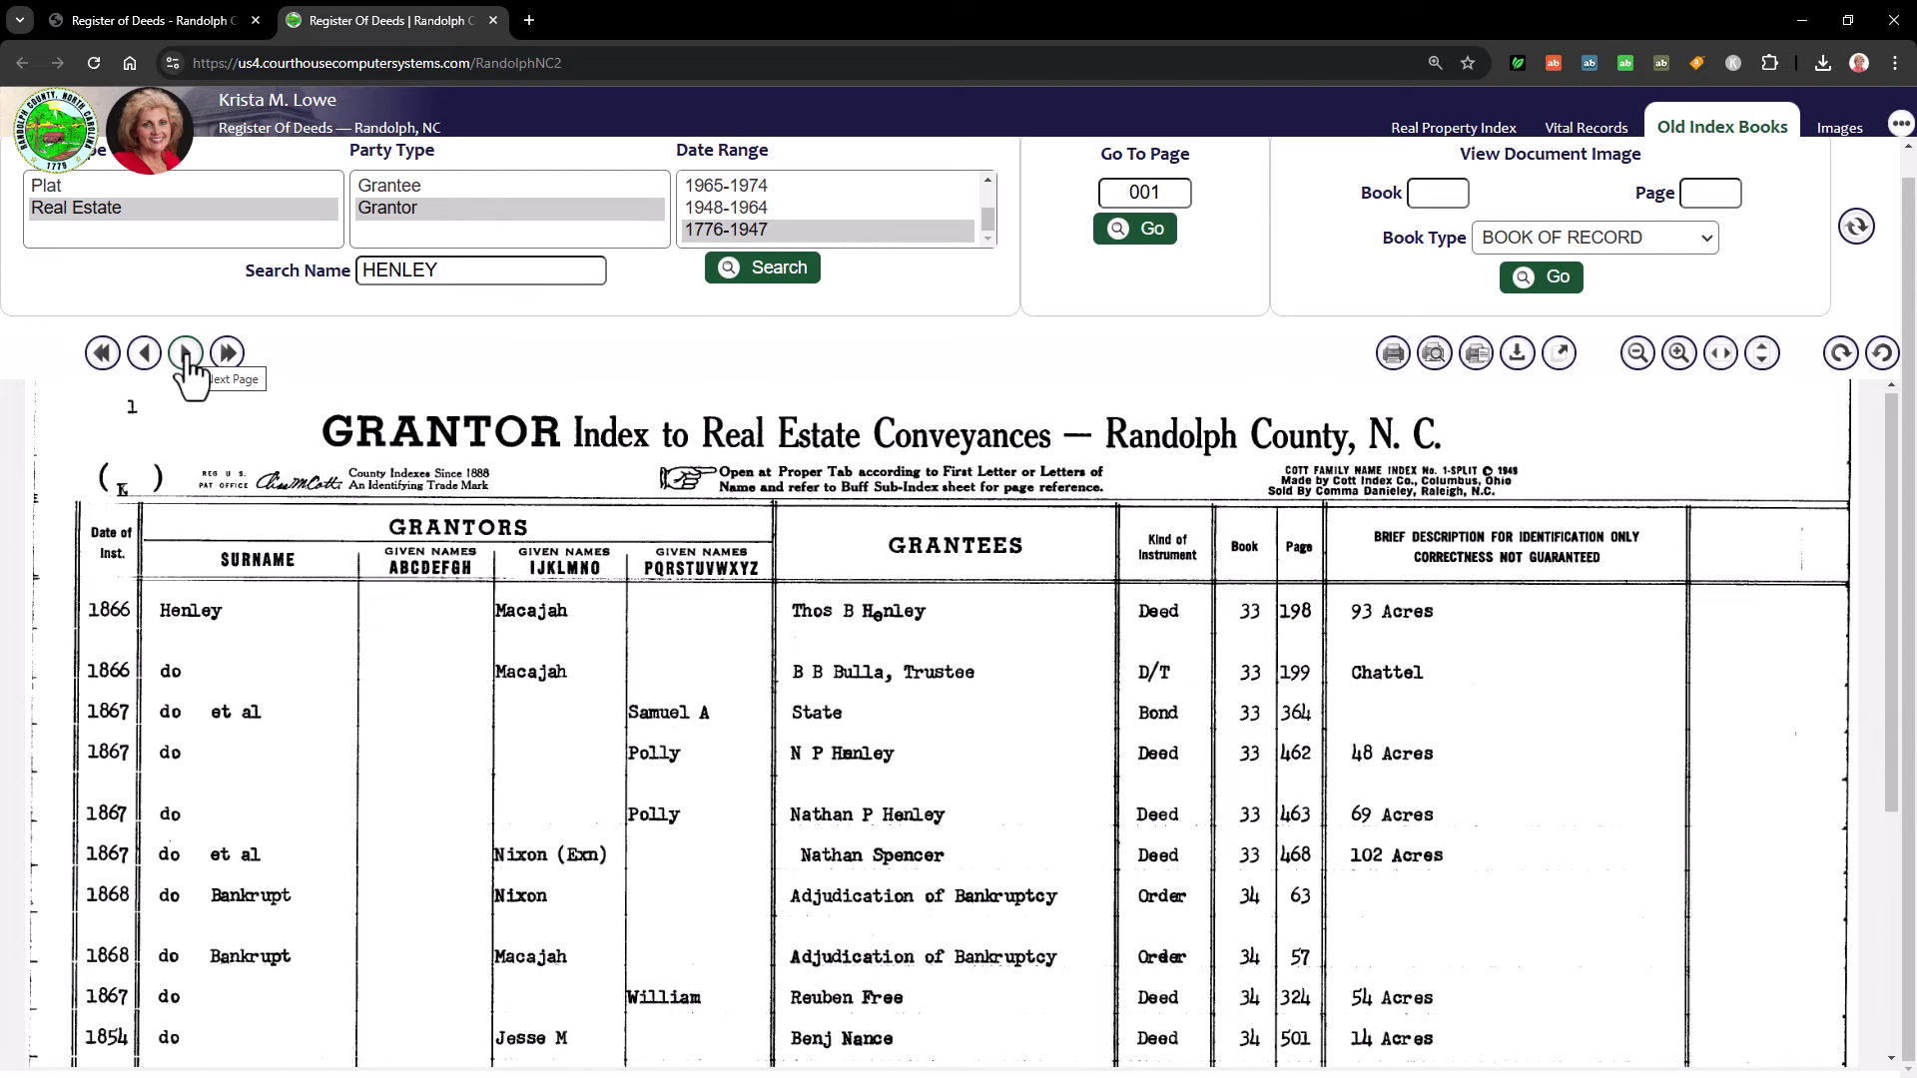
# - Advance through grantor sheet 1M to sheet 1N and look over its entries from beginning to end
pyautogui.click(186, 352)
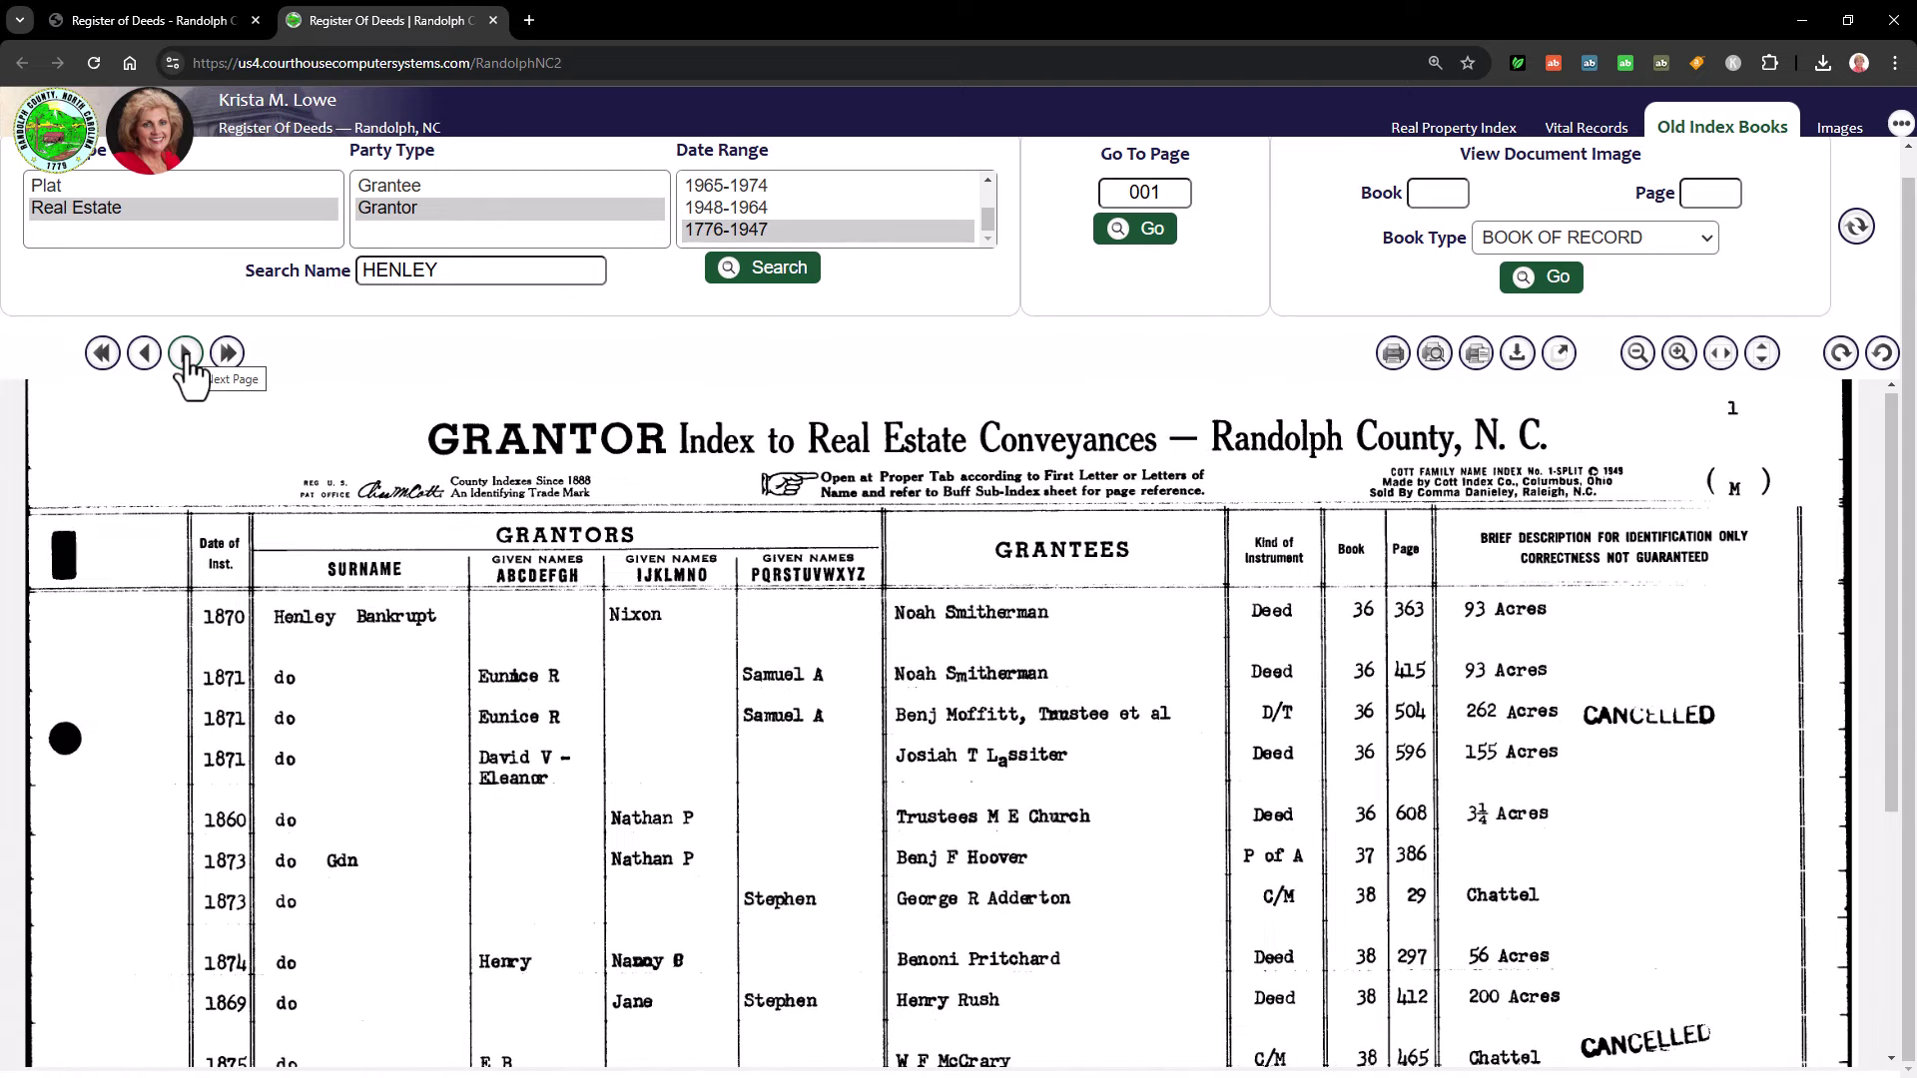
pyautogui.click(186, 354)
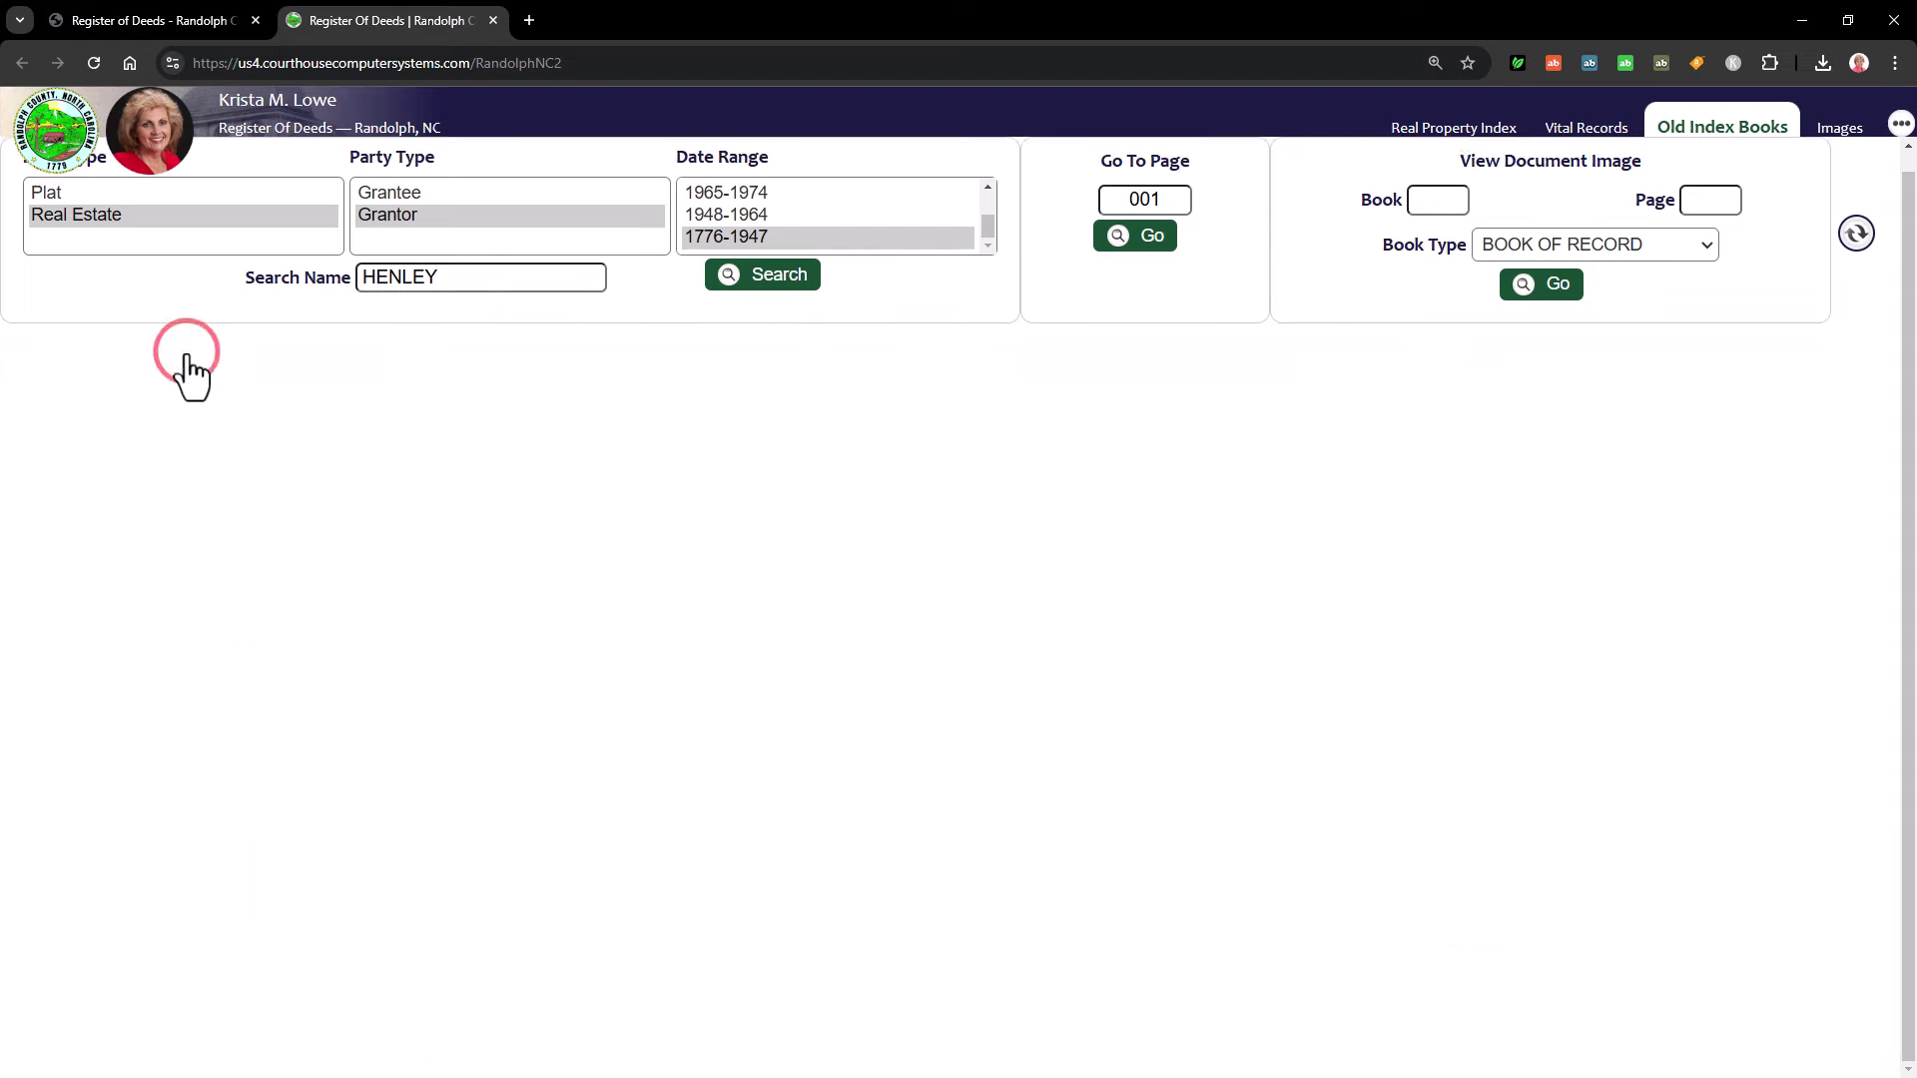
pyautogui.scroll(-4, 382, 715)
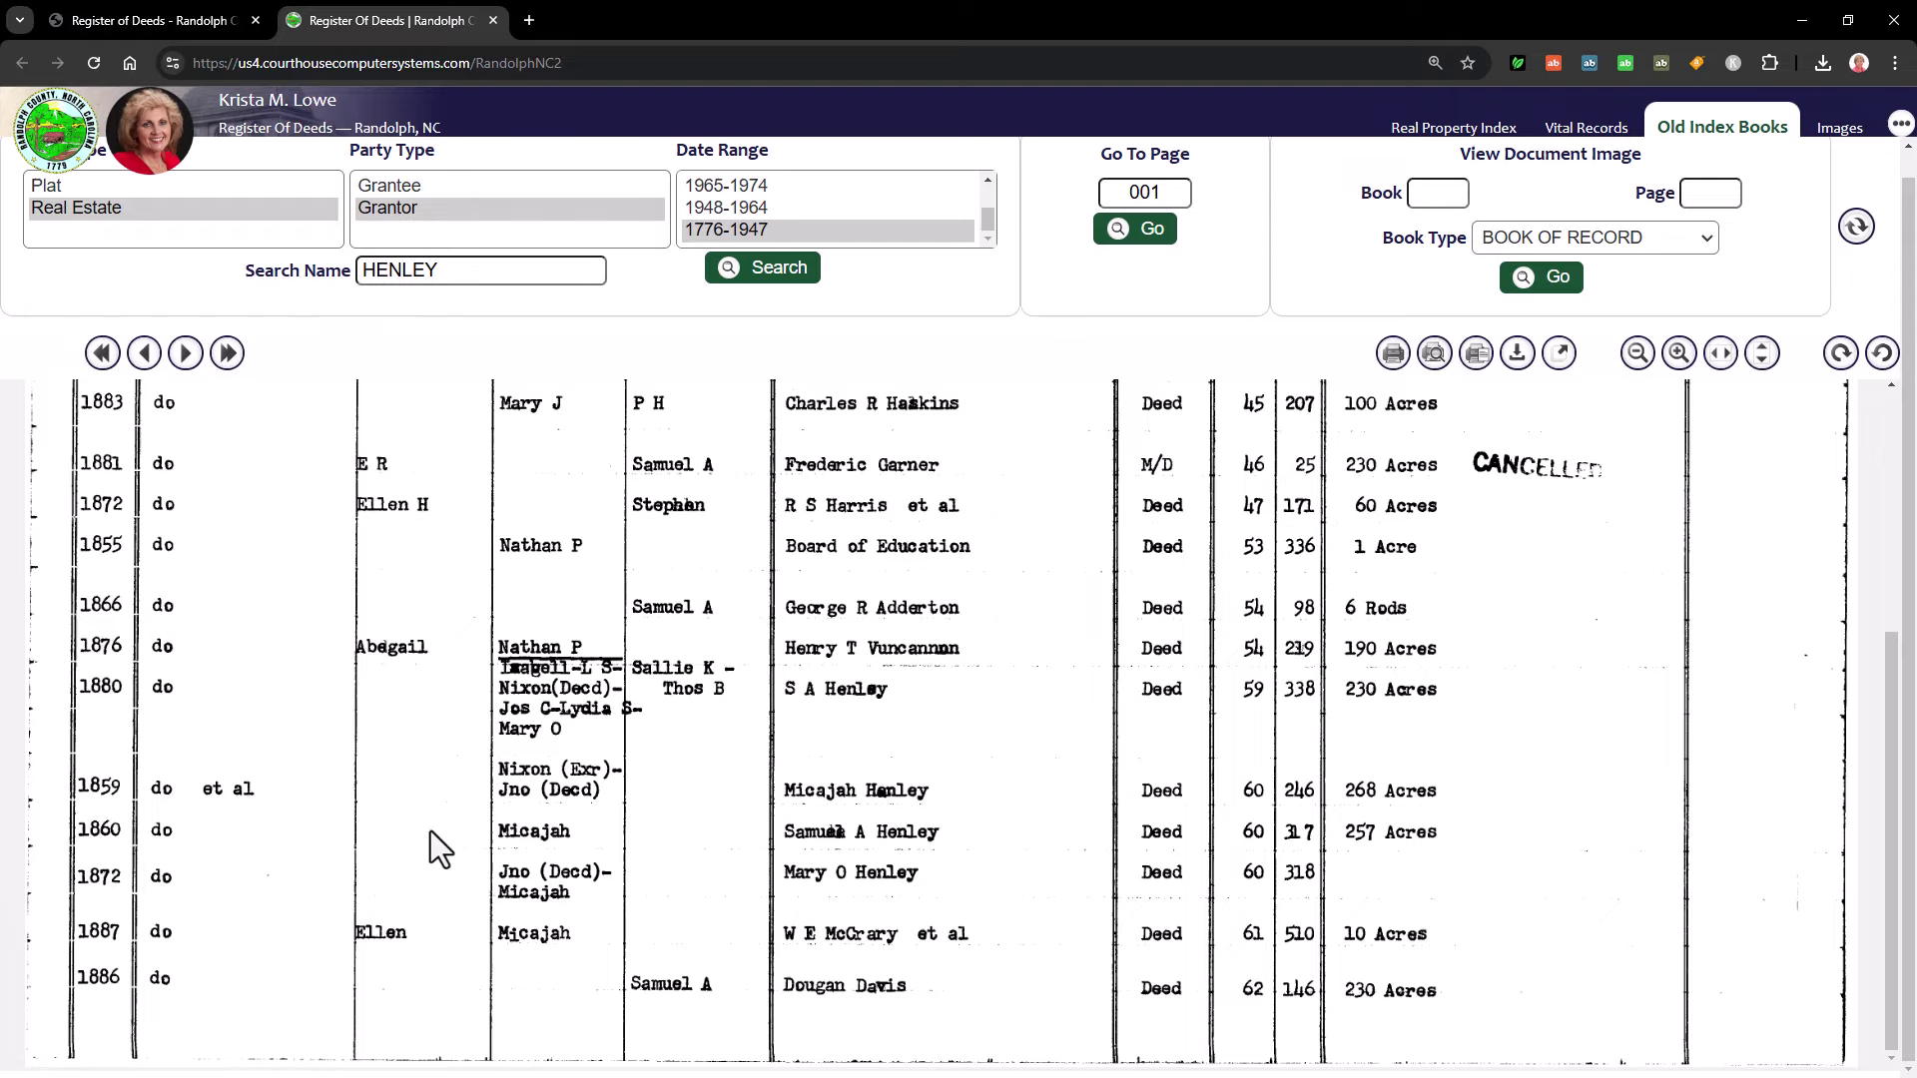
pyautogui.scroll(3, 432, 833)
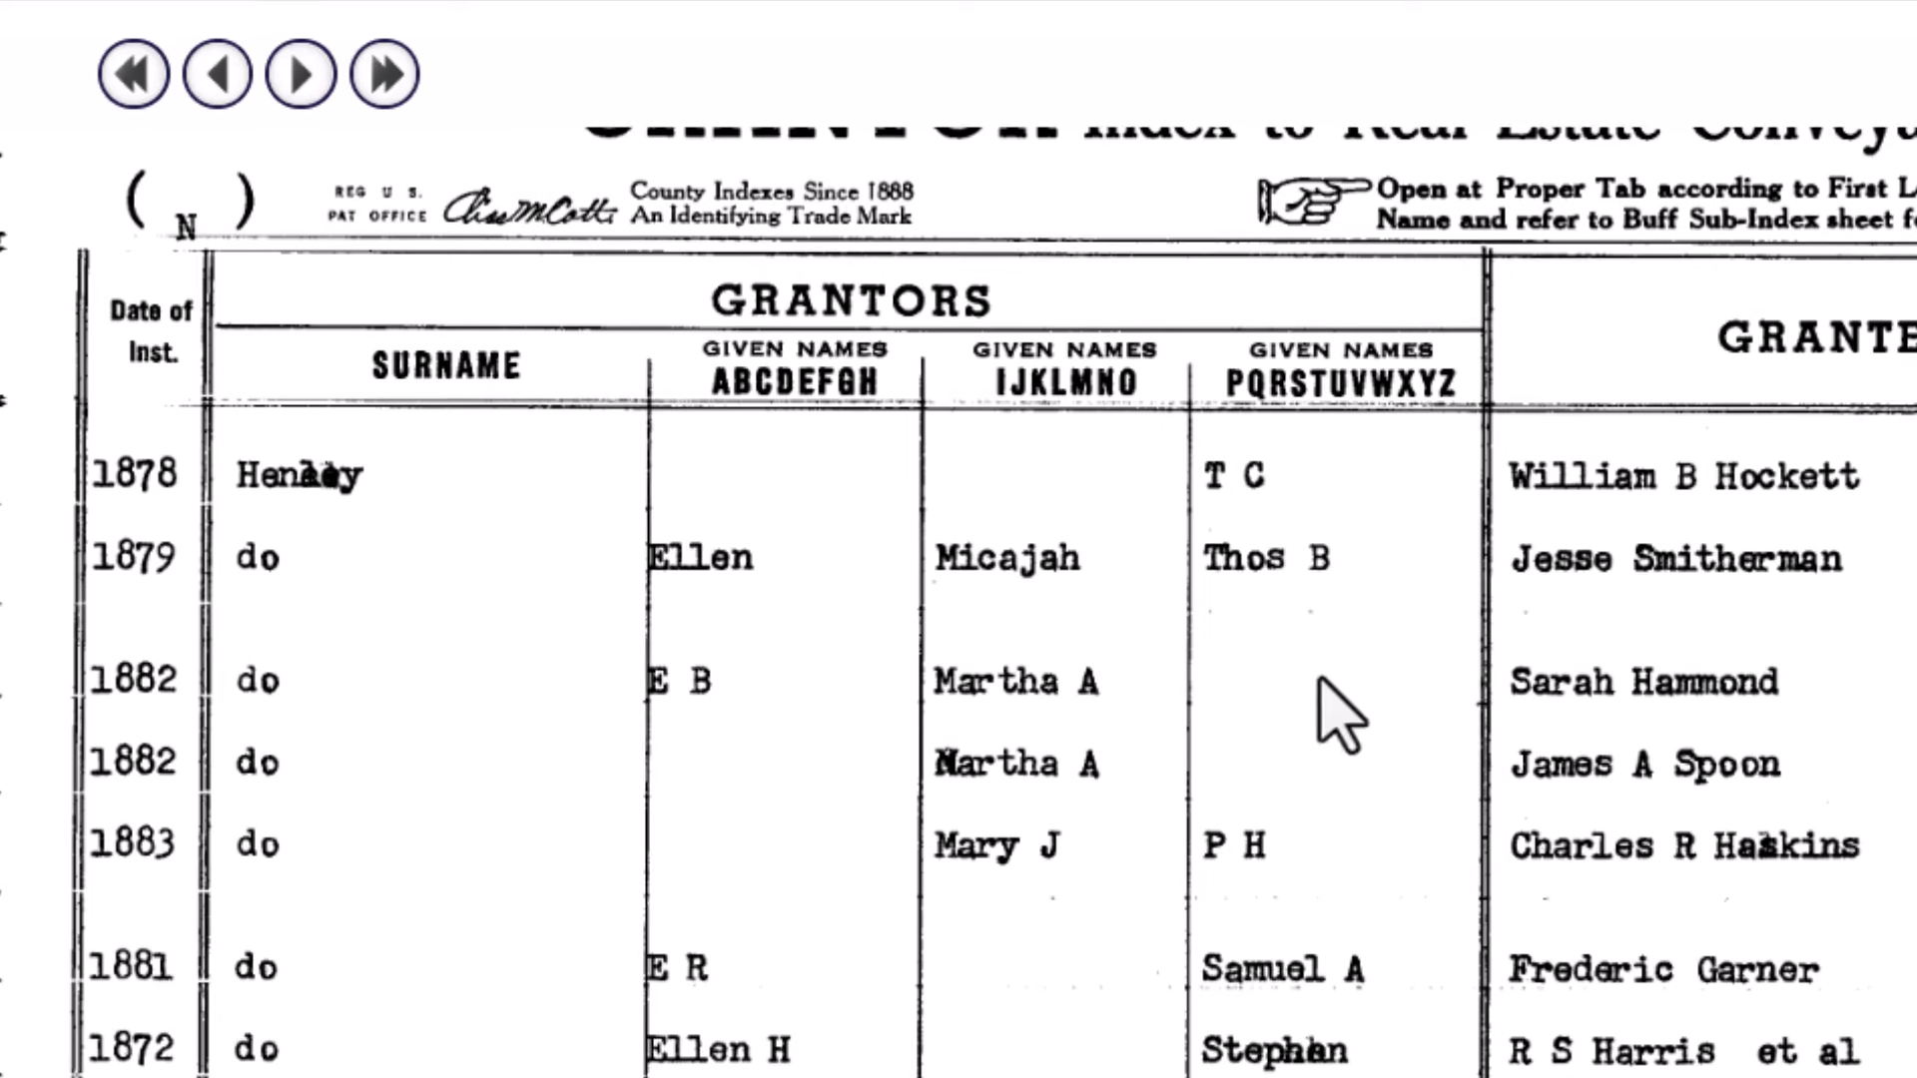
# - Go to the sheet after 1N and examine the 1890s entries, including instrument types, book and page references and acreages
pyautogui.click(299, 75)
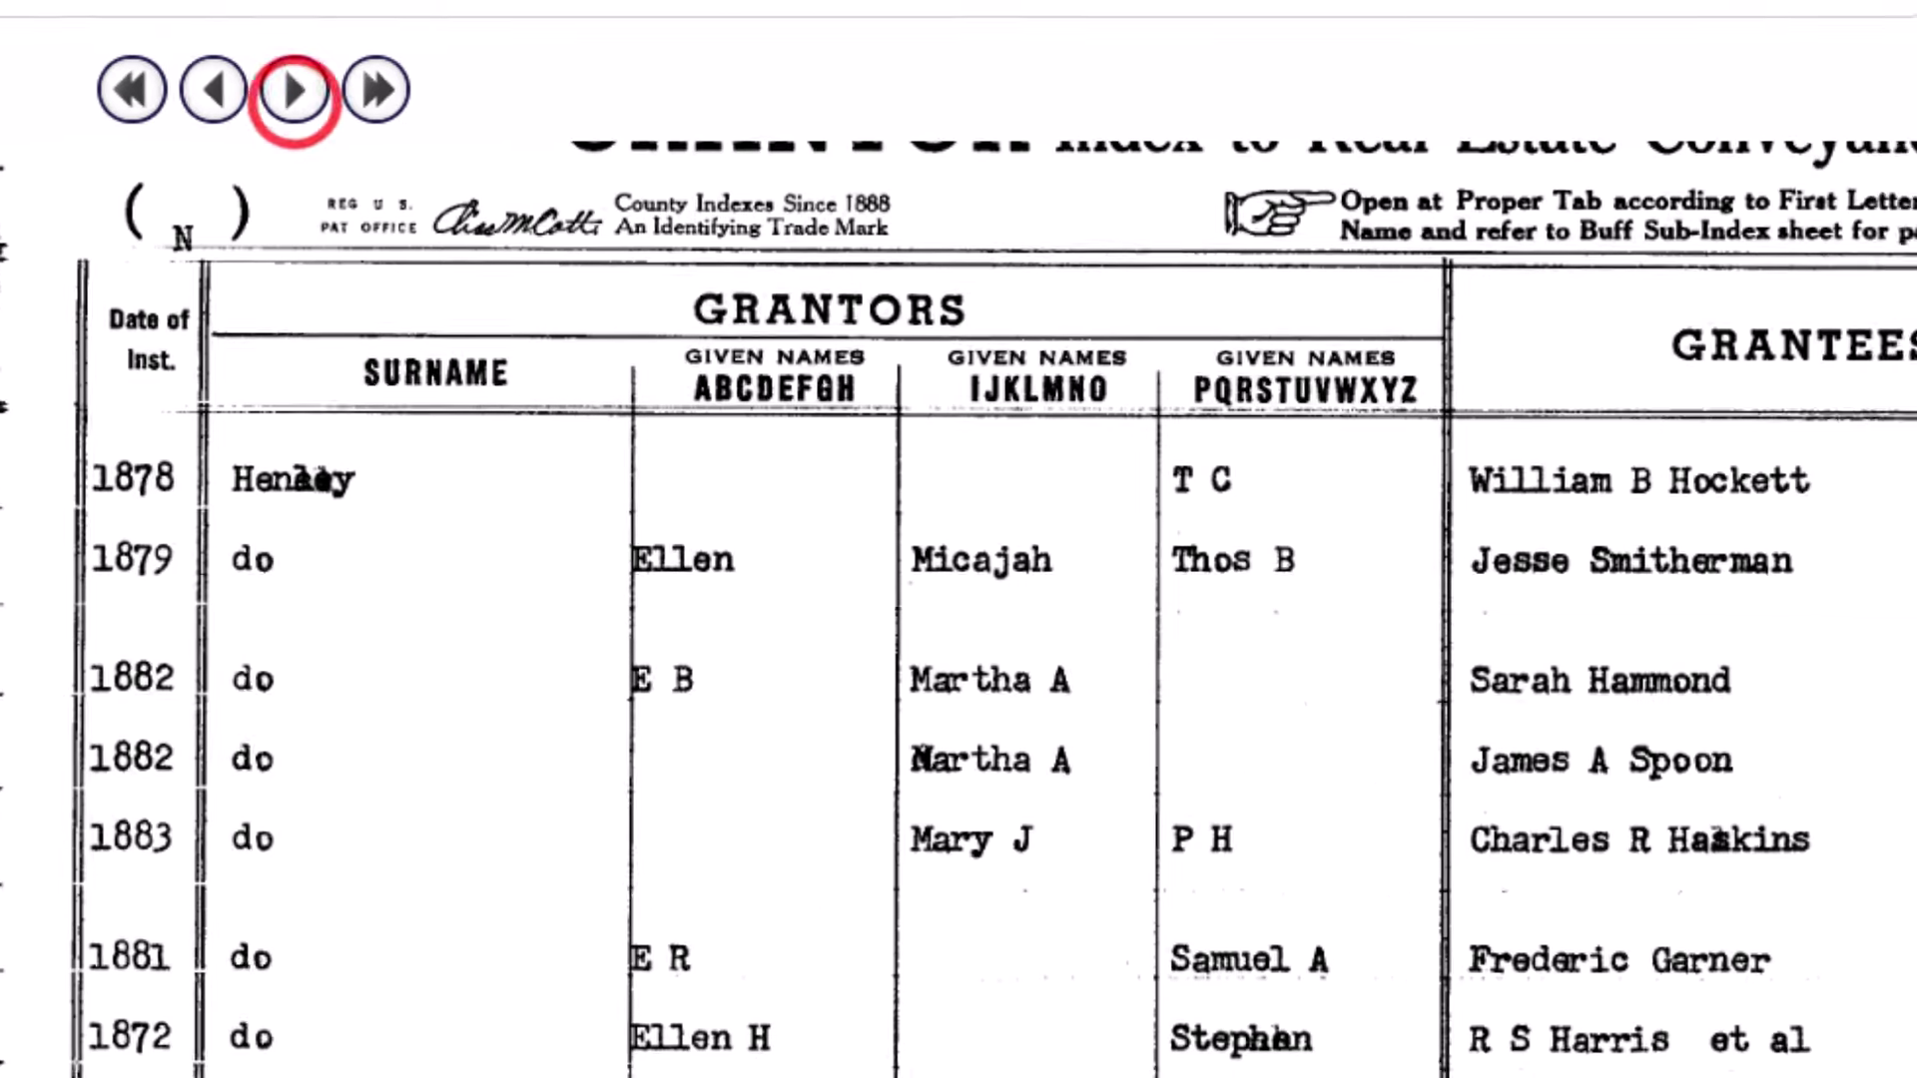
pyautogui.scroll(-2, 367, 903)
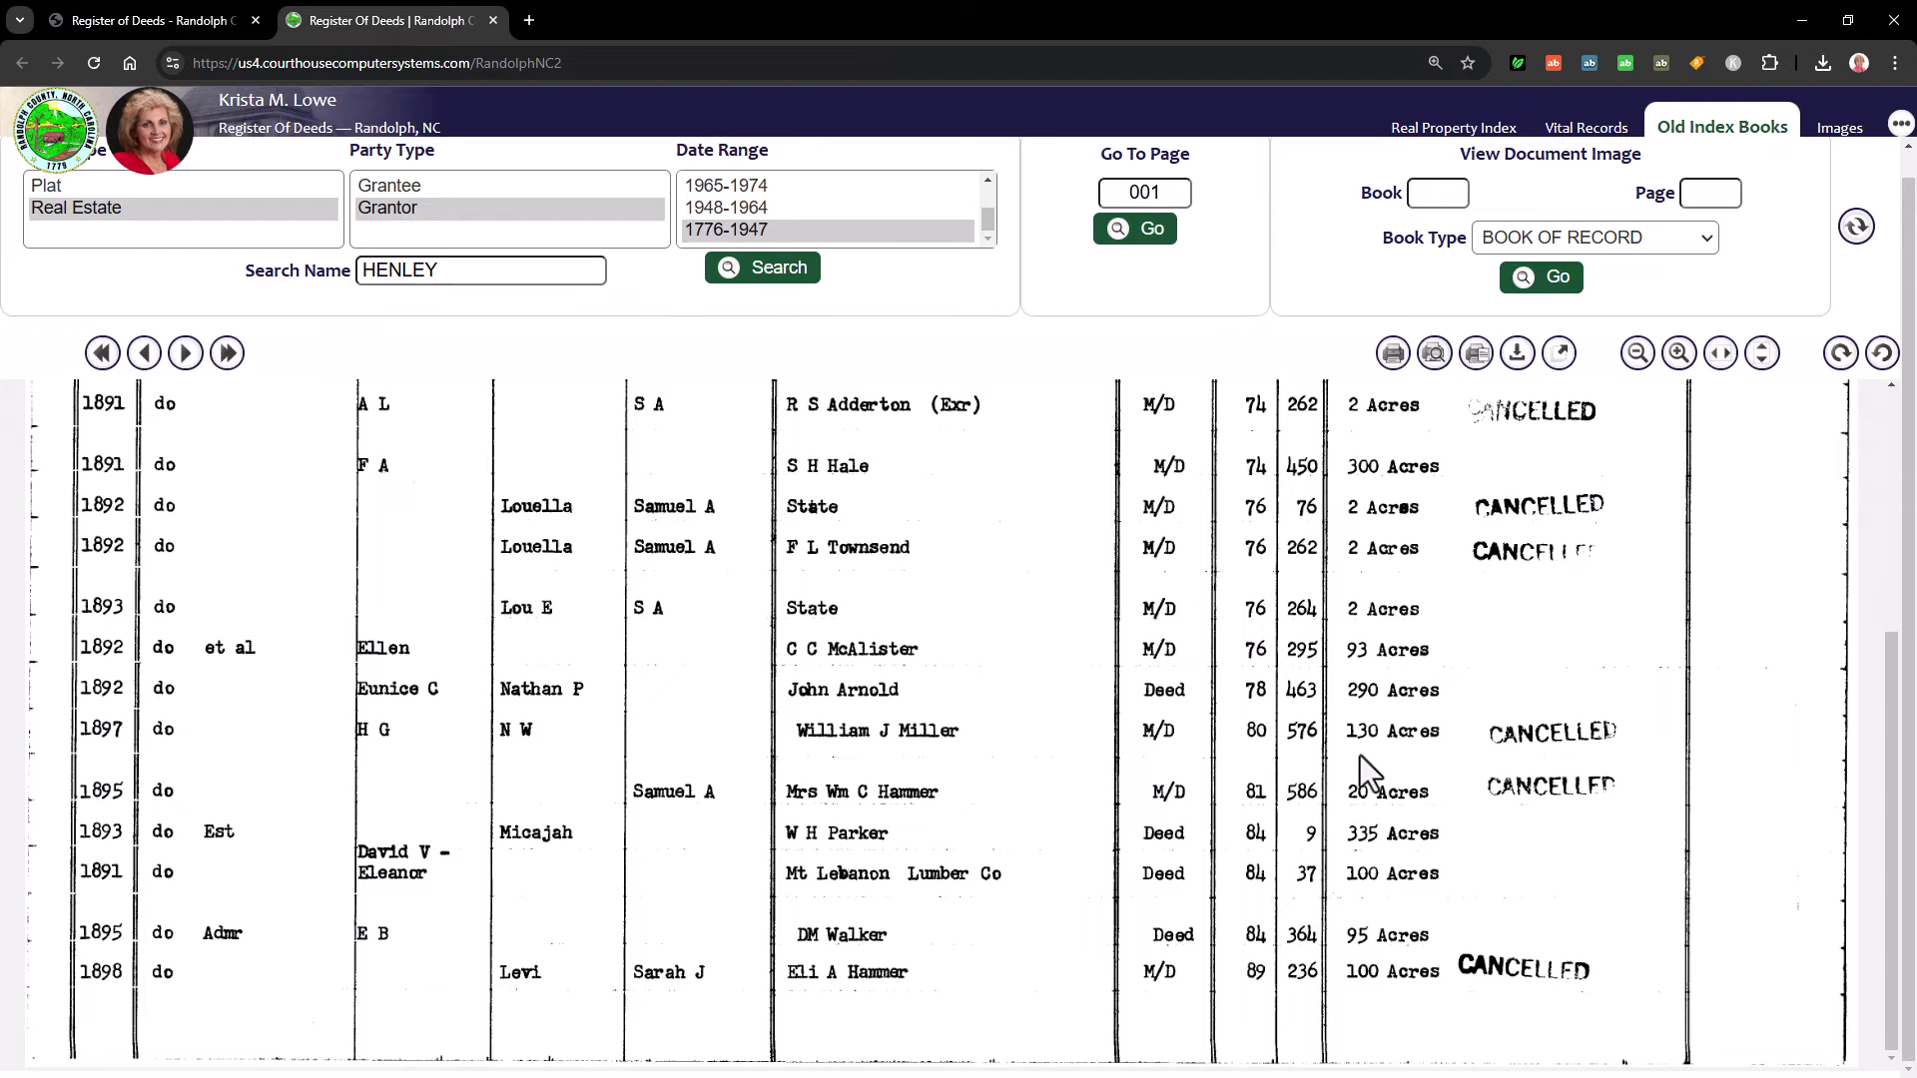
pyautogui.scroll(2, 1147, 740)
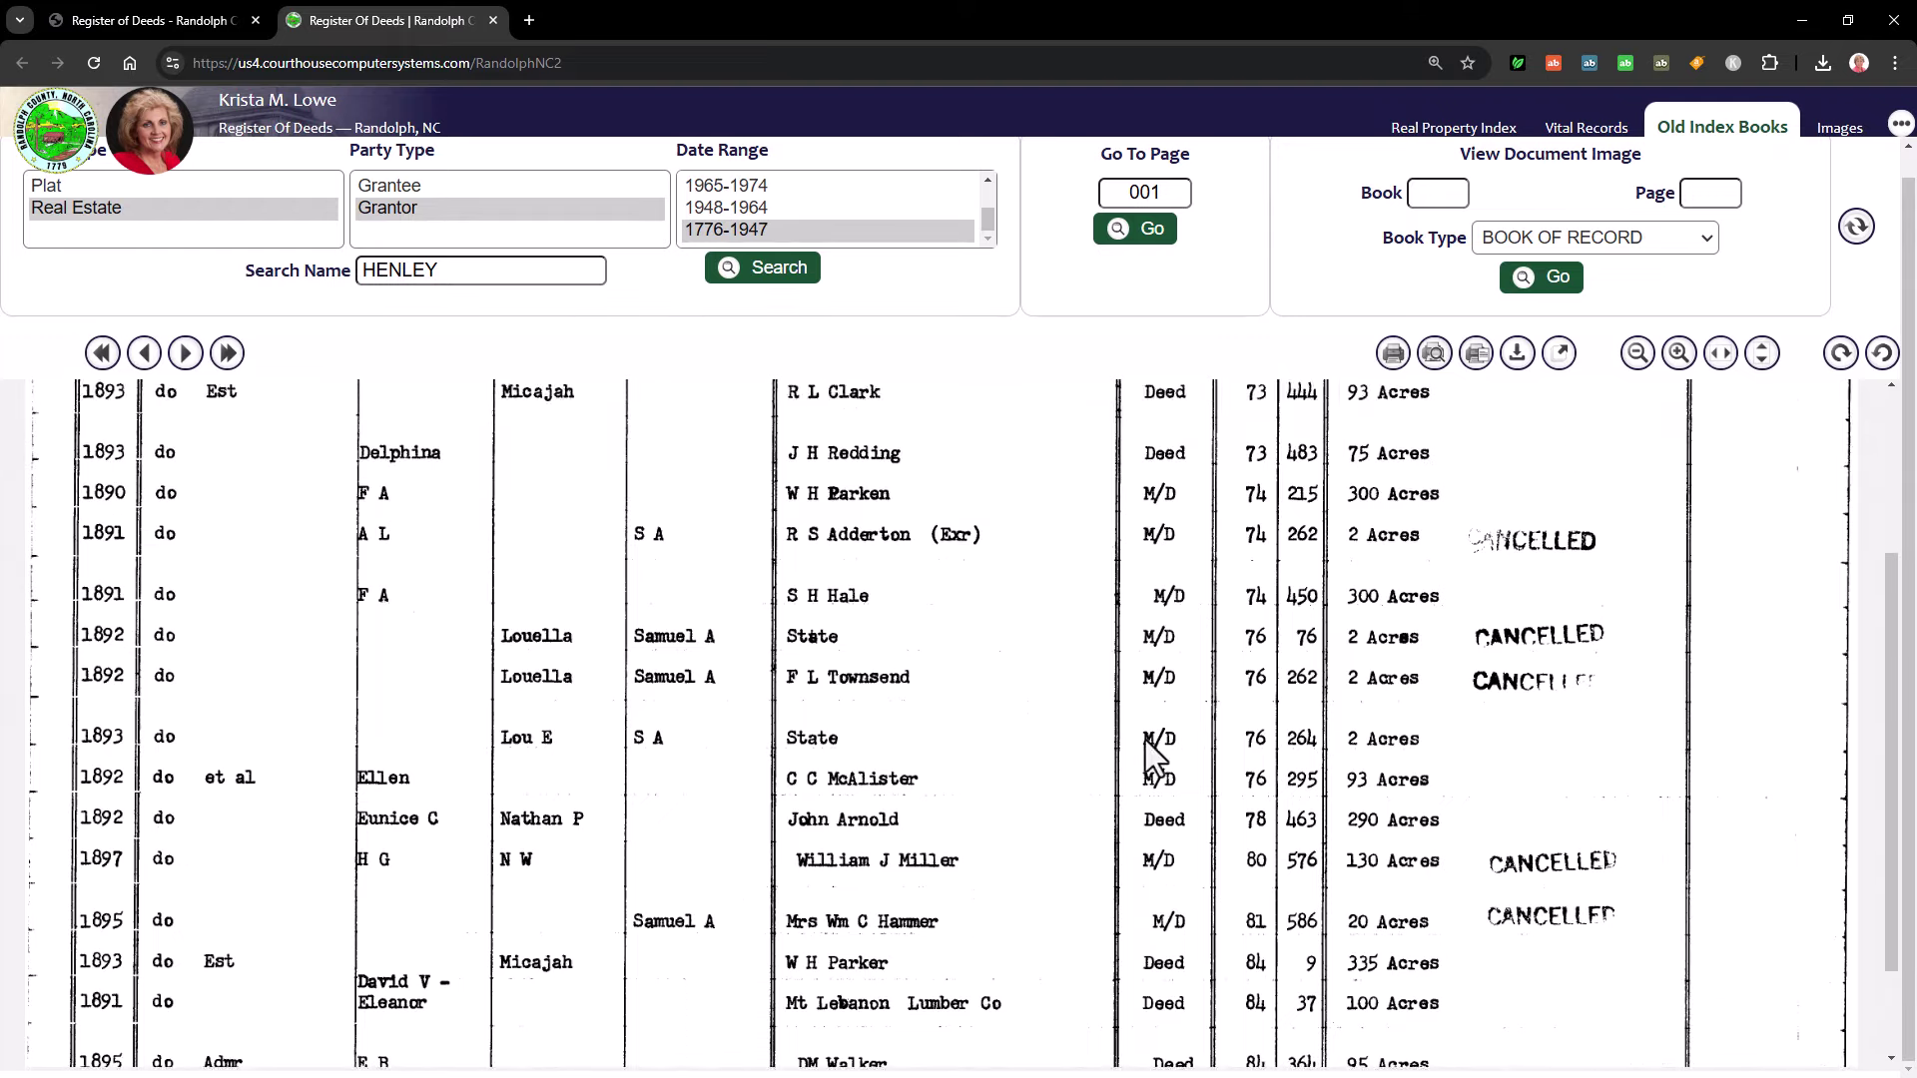
pyautogui.scroll(-2, 1146, 740)
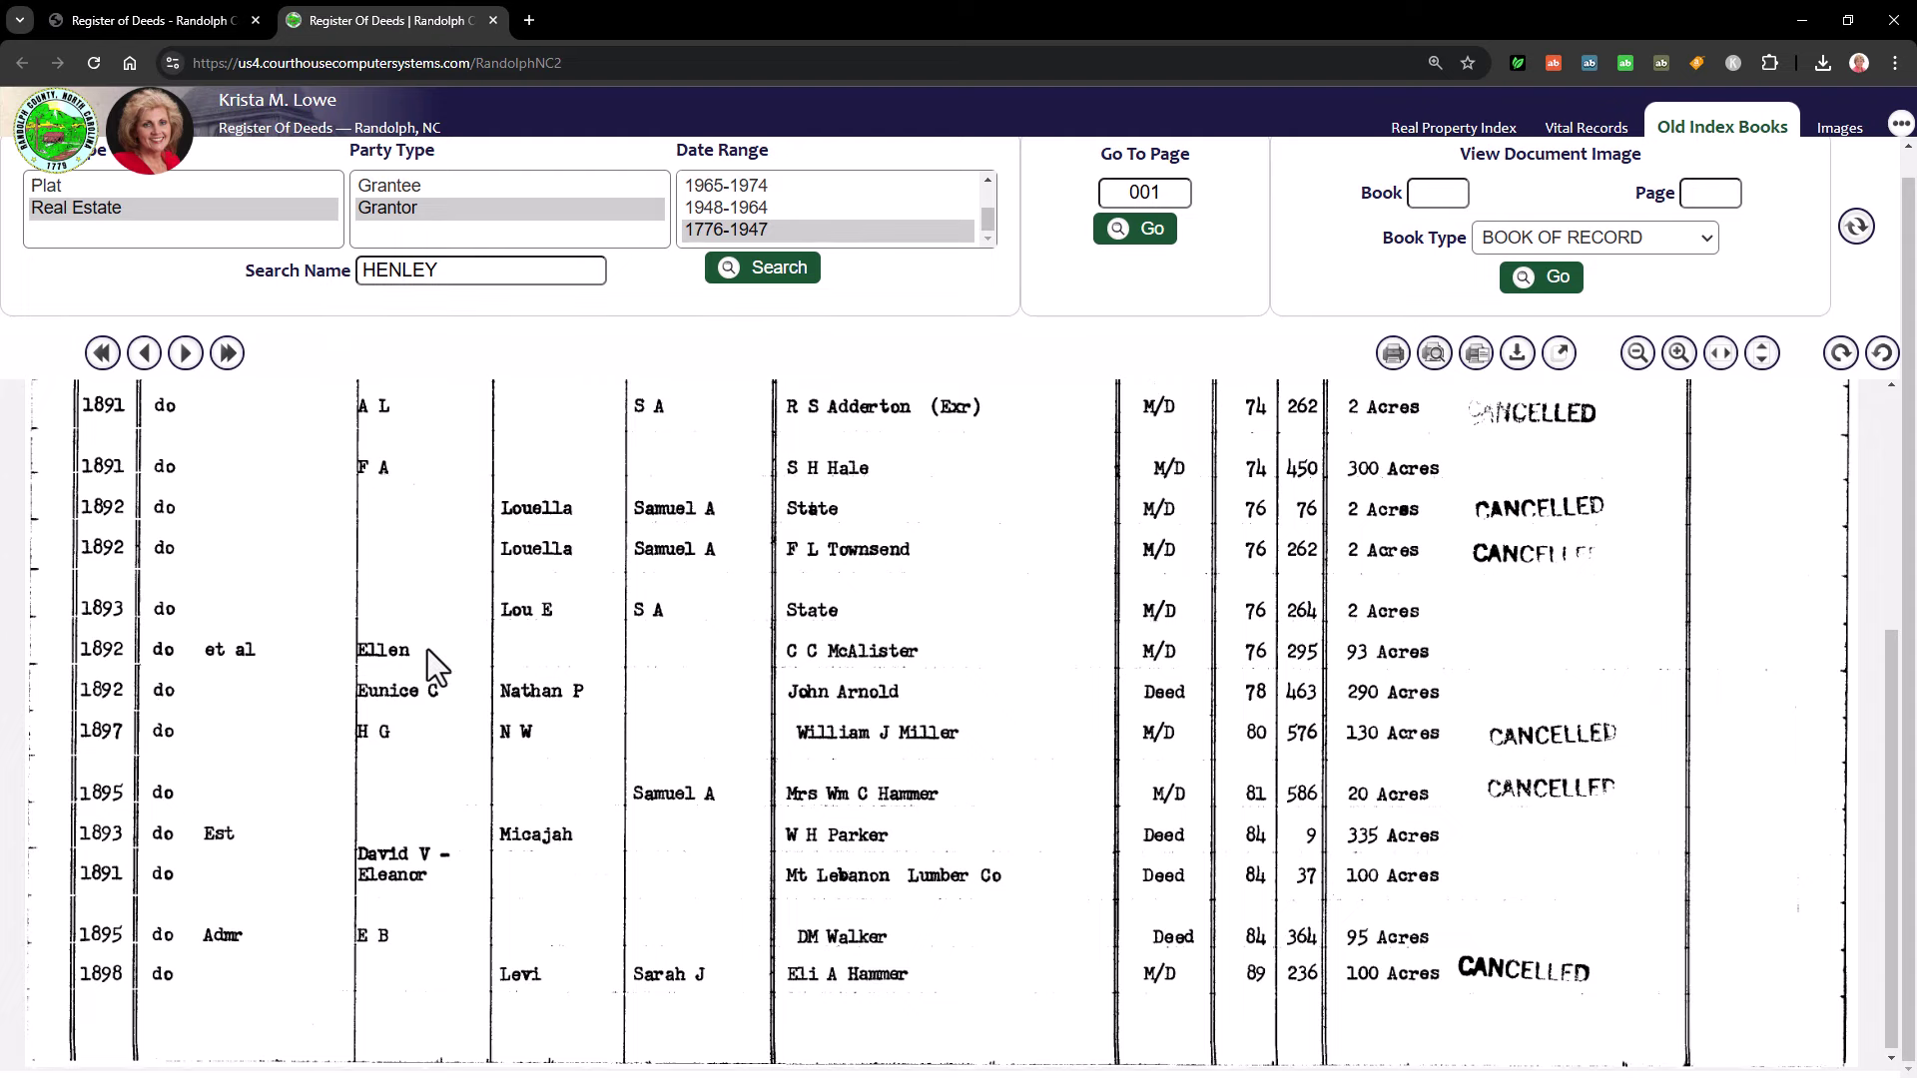
pyautogui.scroll(2, 427, 649)
pyautogui.scroll(-2, 427, 649)
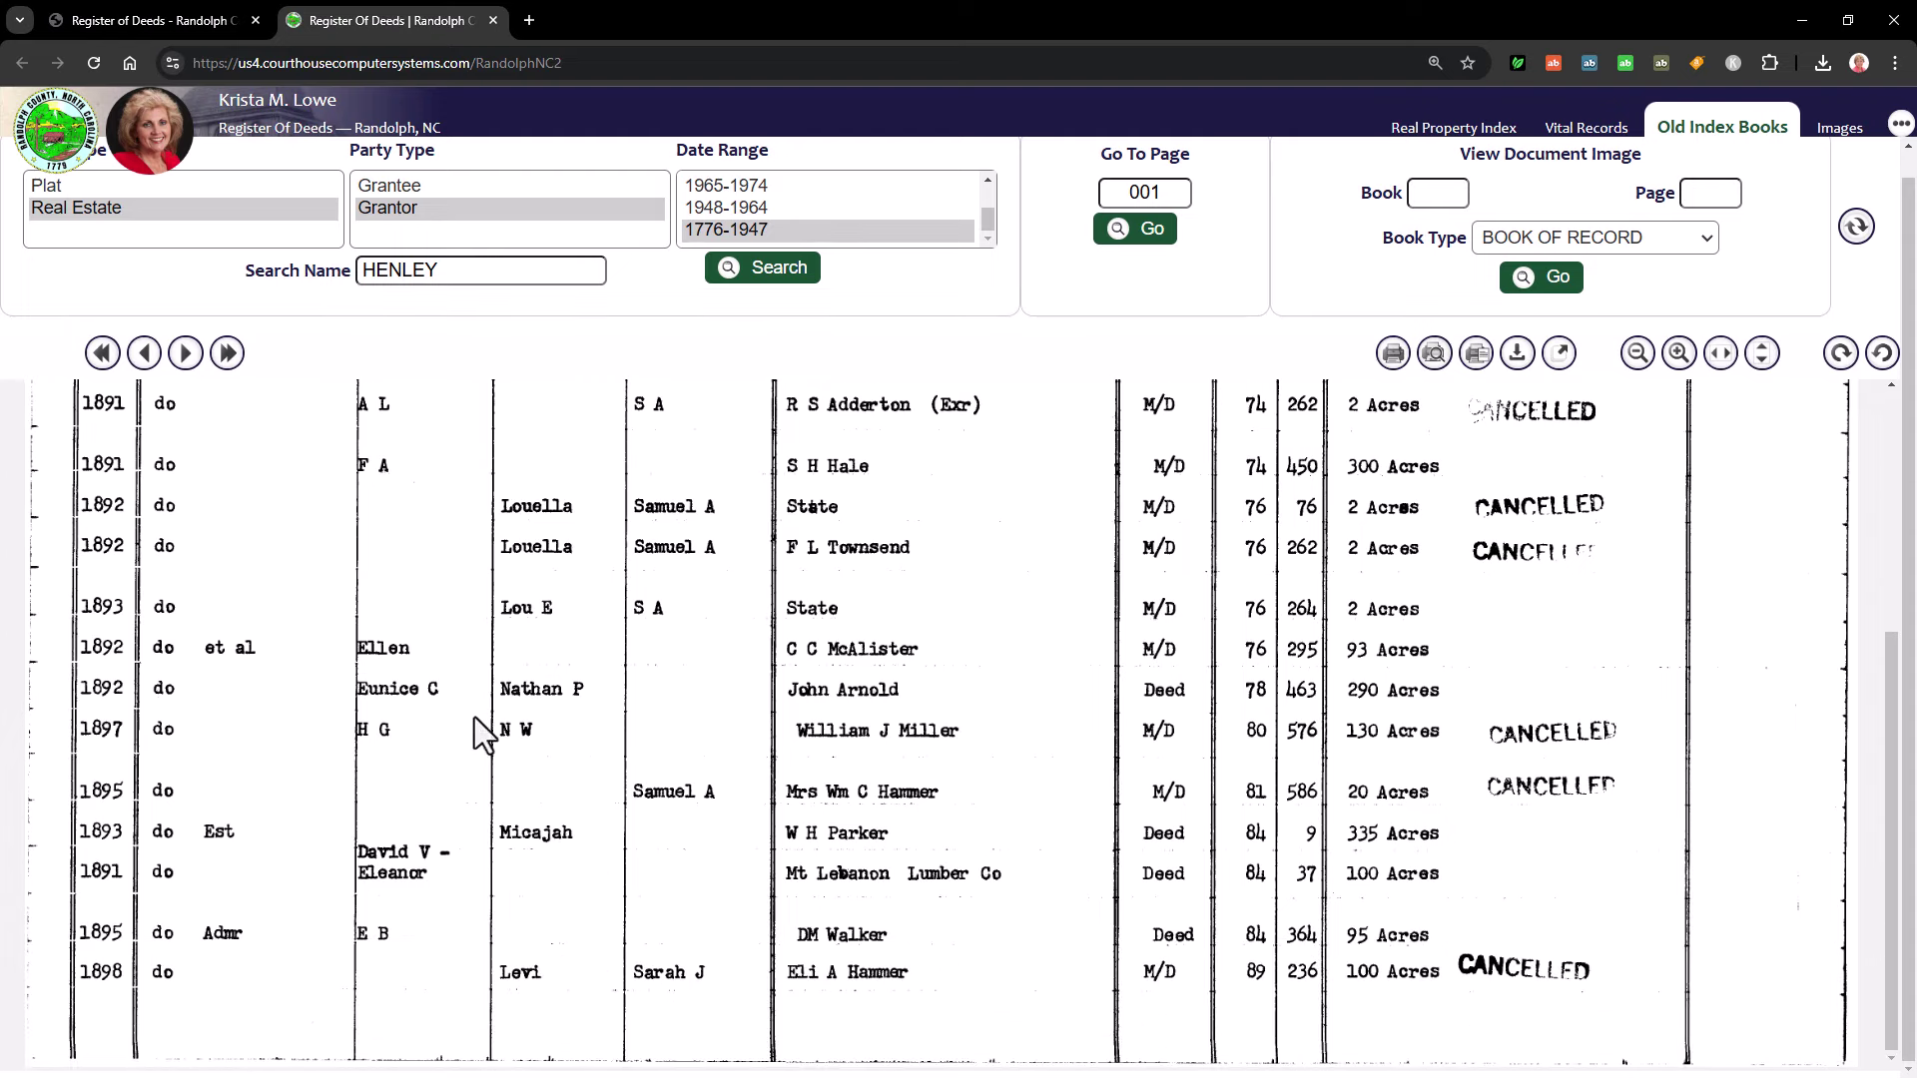
# - Advance to grantor sheet 1Q and examine its entries for a 1900 deed of 30 acres and its book and page reference
pyautogui.click(185, 352)
pyautogui.scroll(-3, 650, 680)
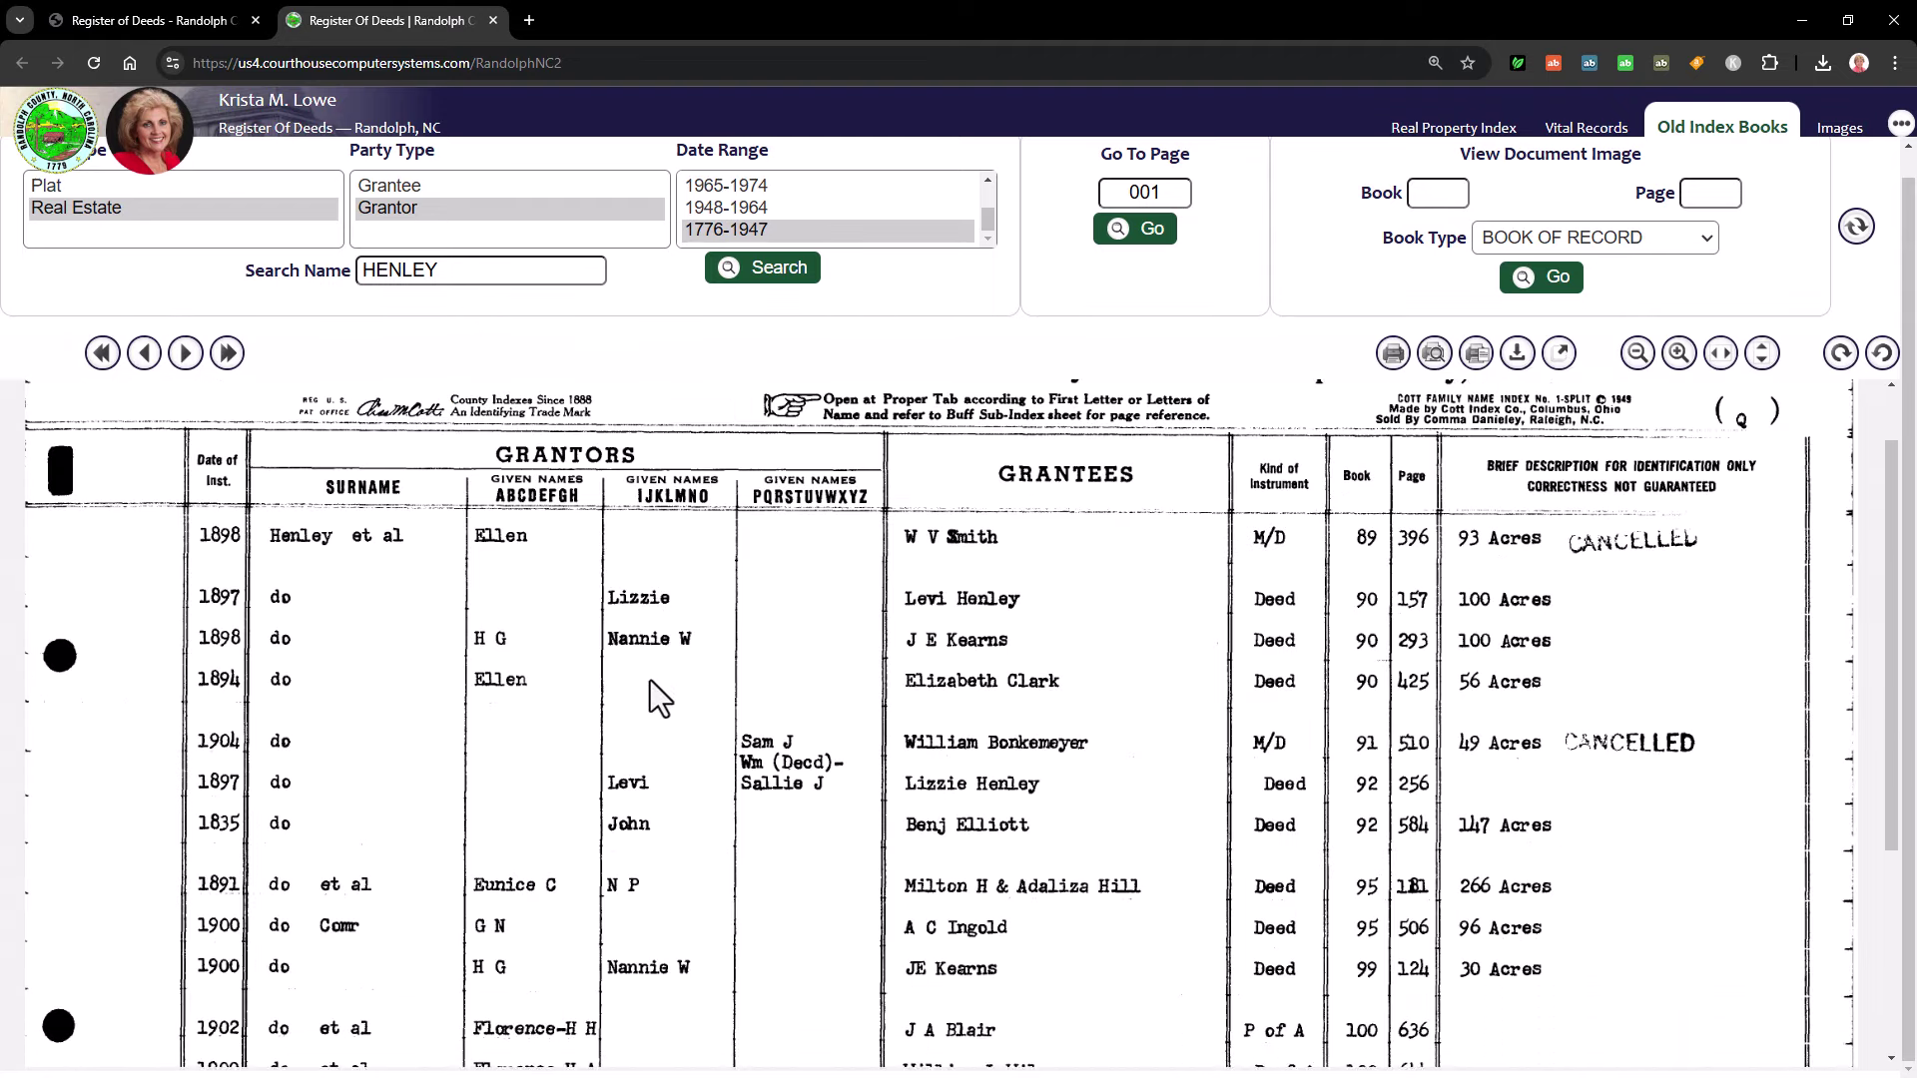
pyautogui.scroll(-2, 650, 680)
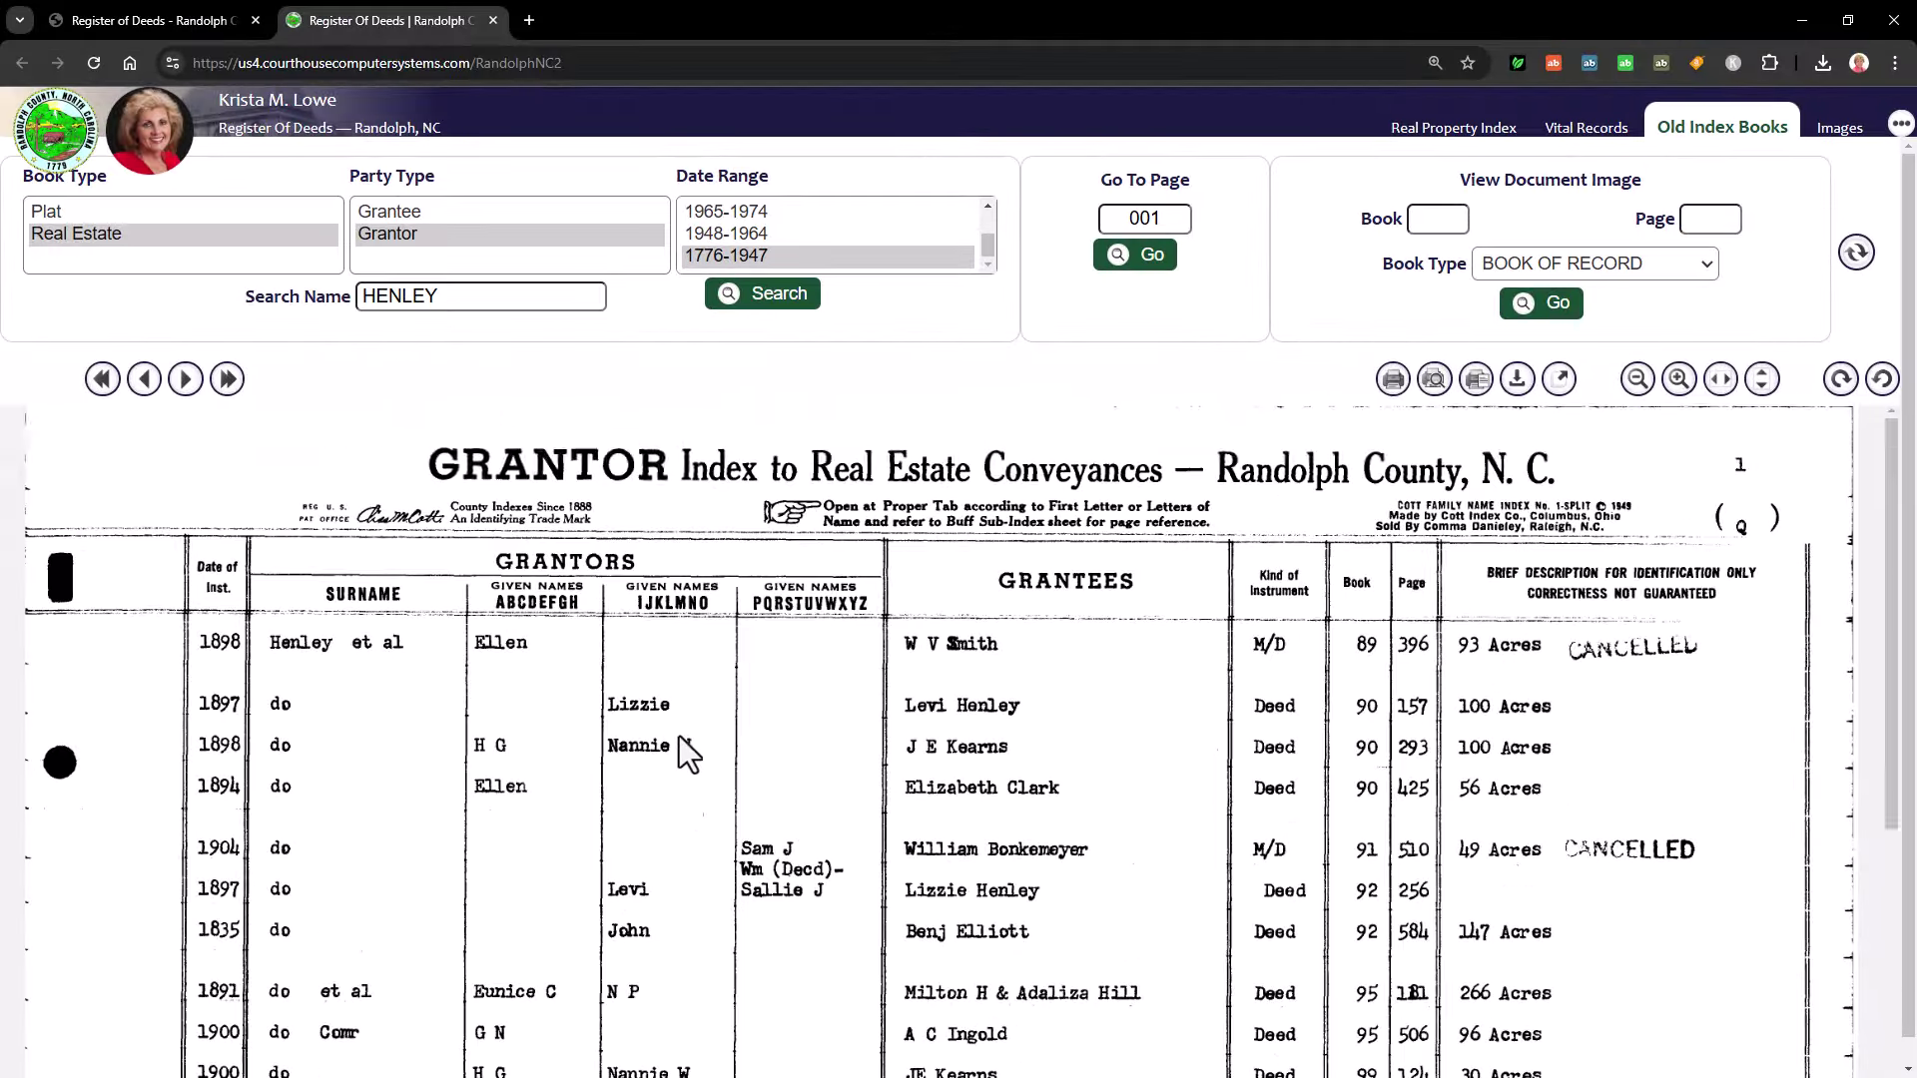
pyautogui.scroll(-4, 683, 751)
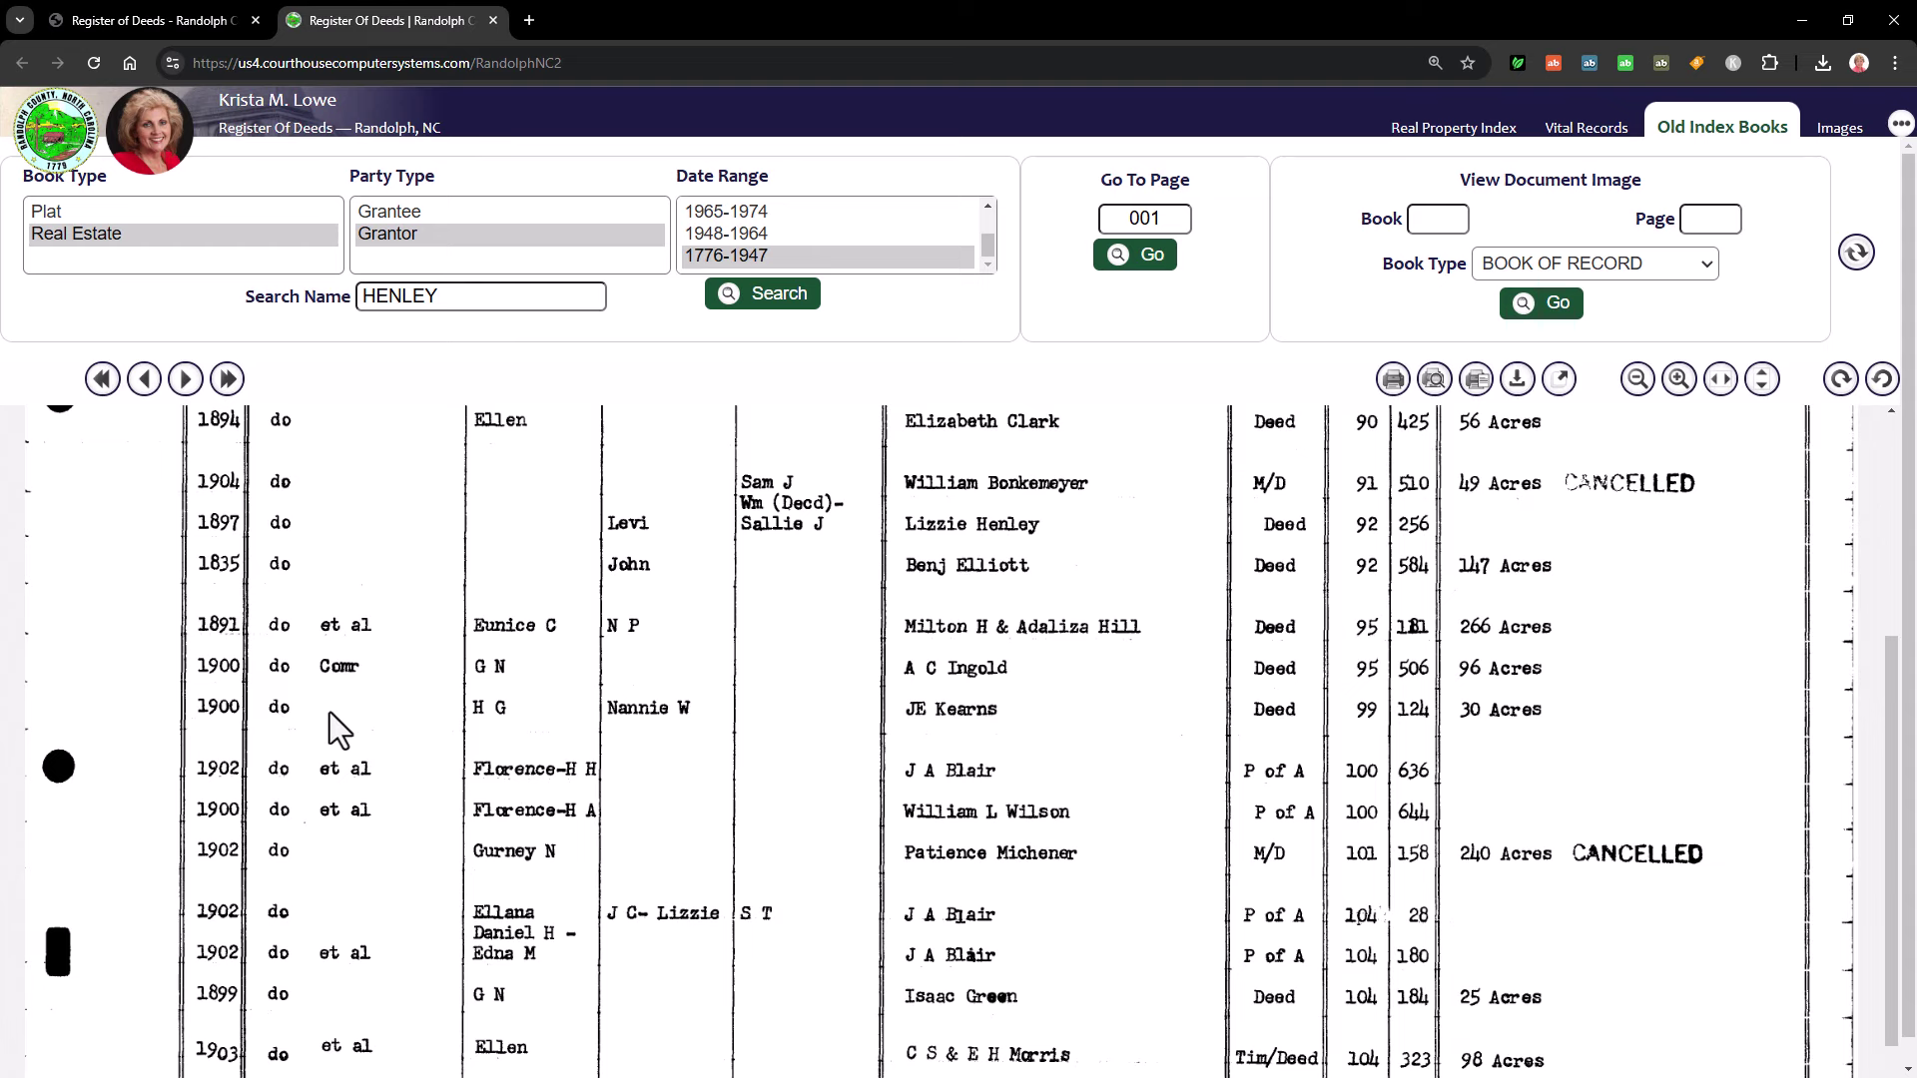
pyautogui.scroll(-1, 499, 713)
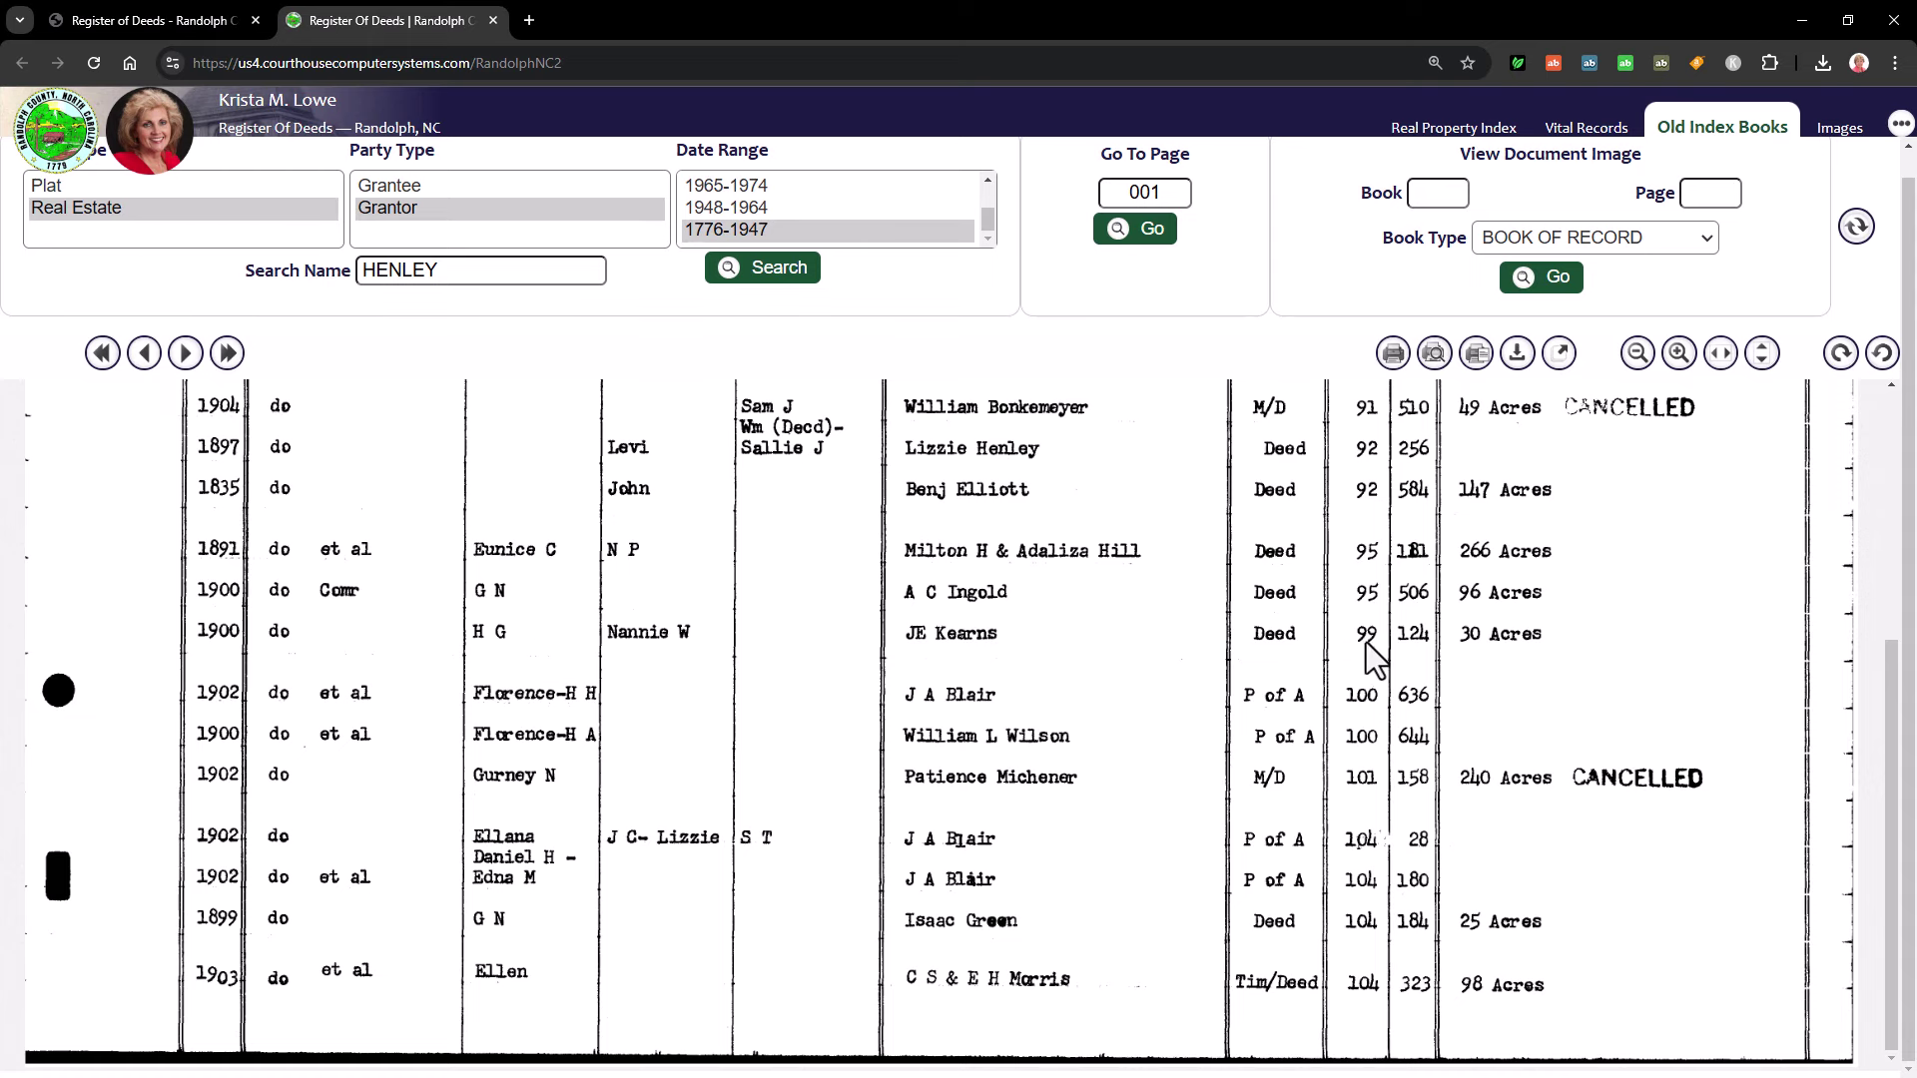
pyautogui.scroll(2, 1422, 651)
pyautogui.scroll(3, 1426, 713)
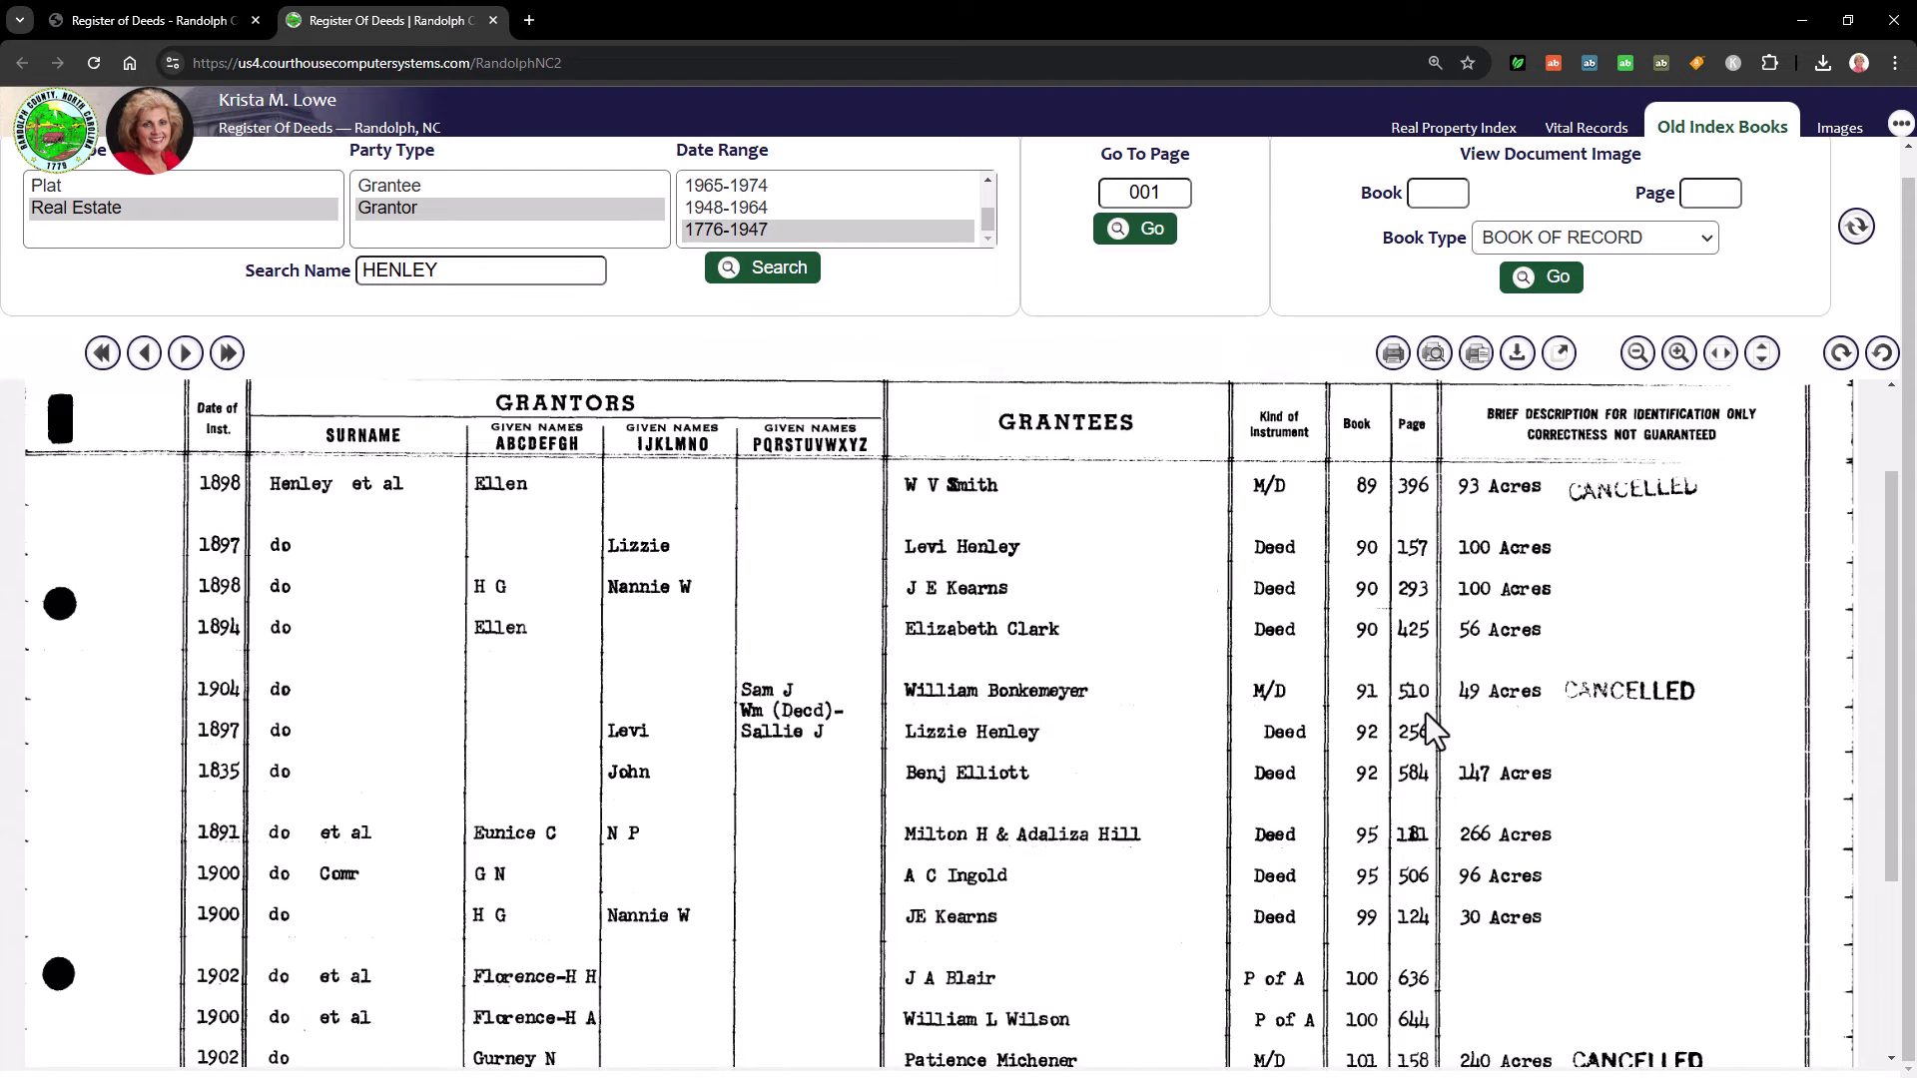
pyautogui.scroll(-3, 1362, 778)
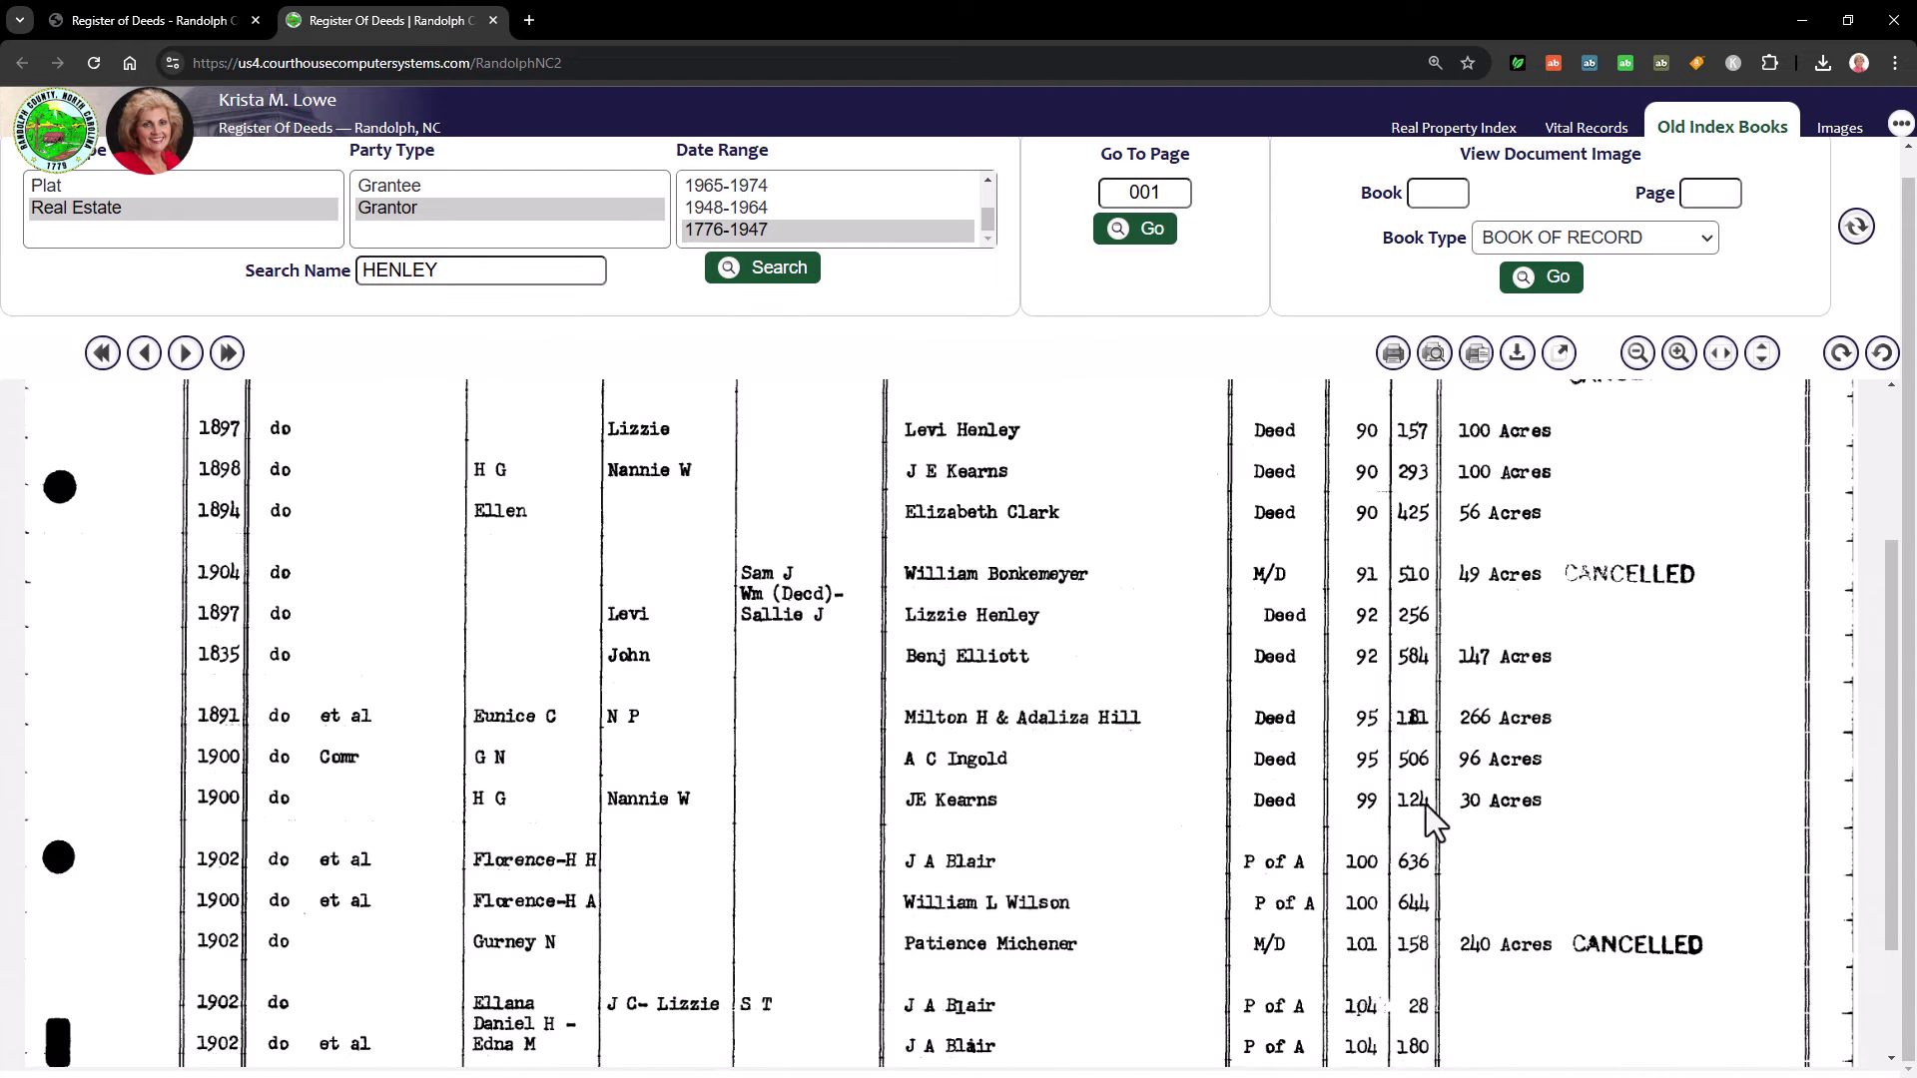
# - Open the document image for book 99, page 124, with book type BOOK OF RECORD
pyautogui.click(1418, 195)
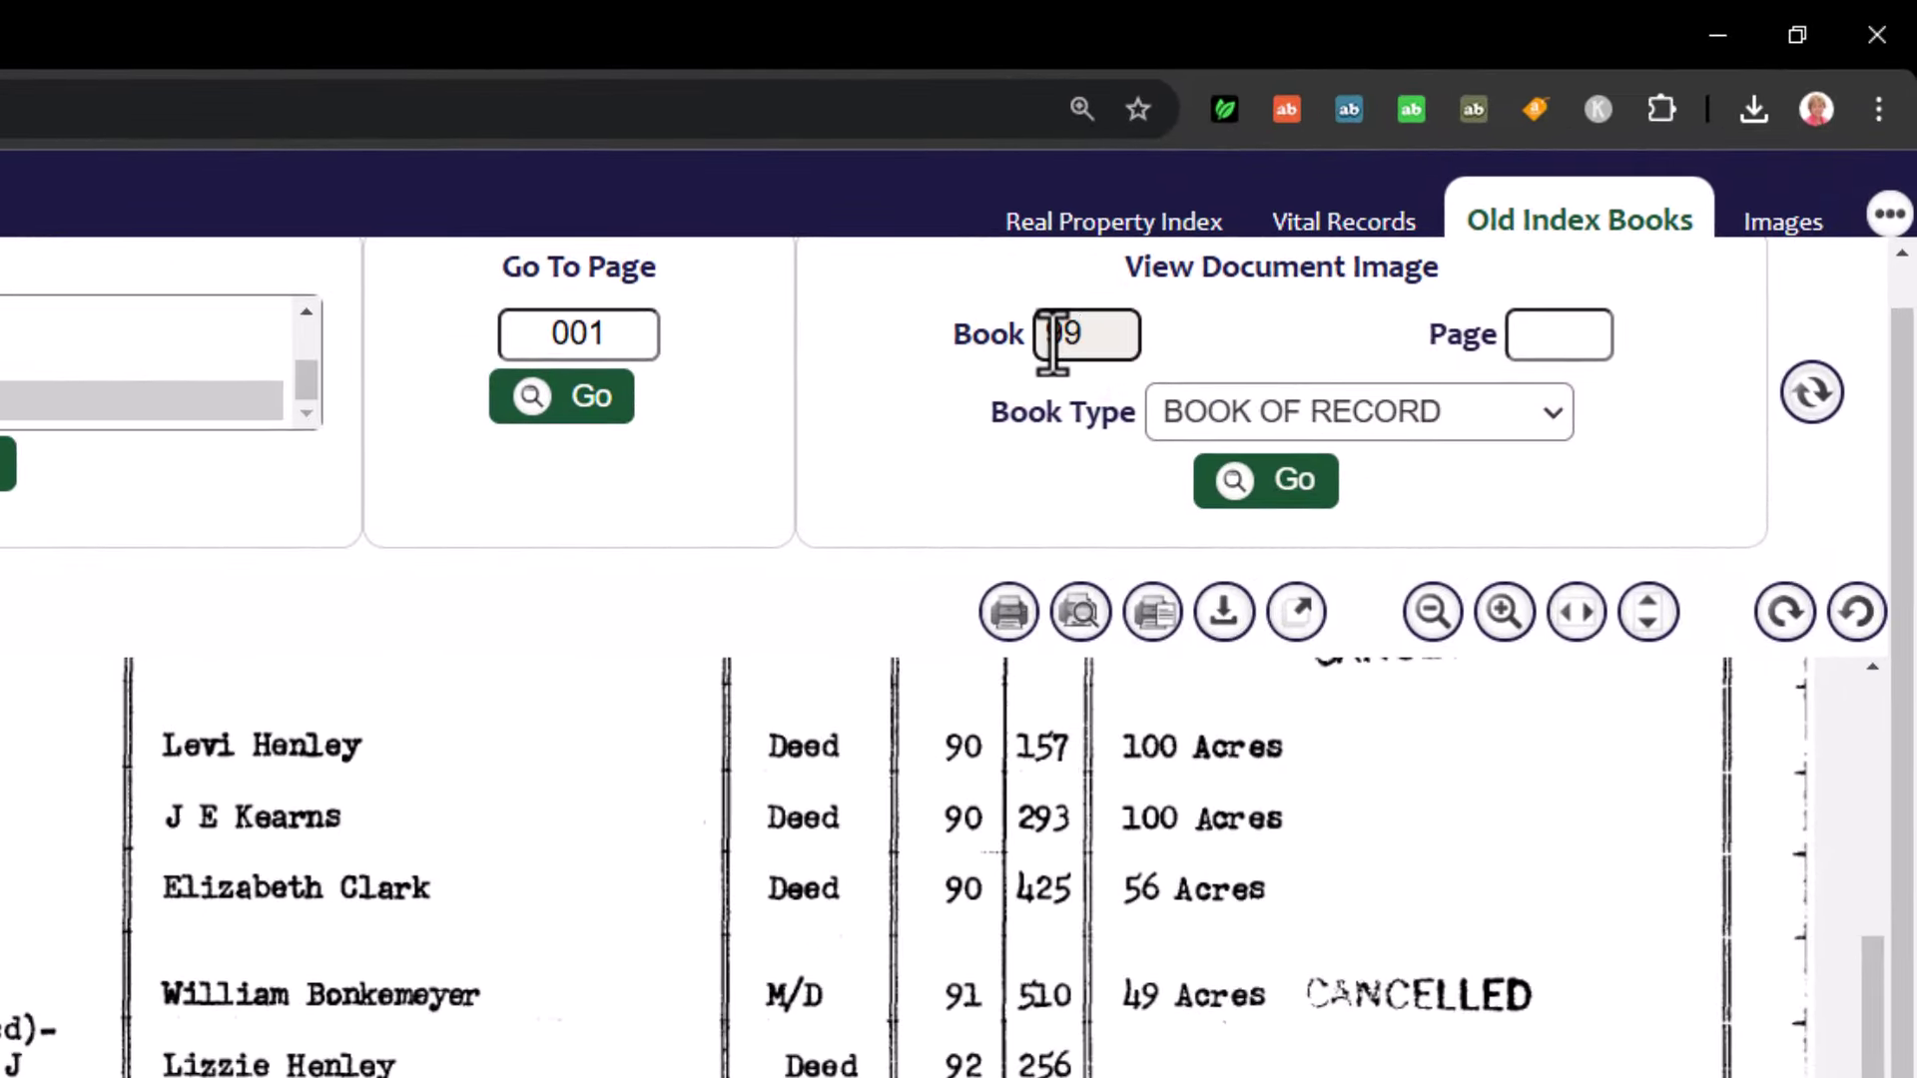
pyautogui.write('99')
pyautogui.click(1525, 335)
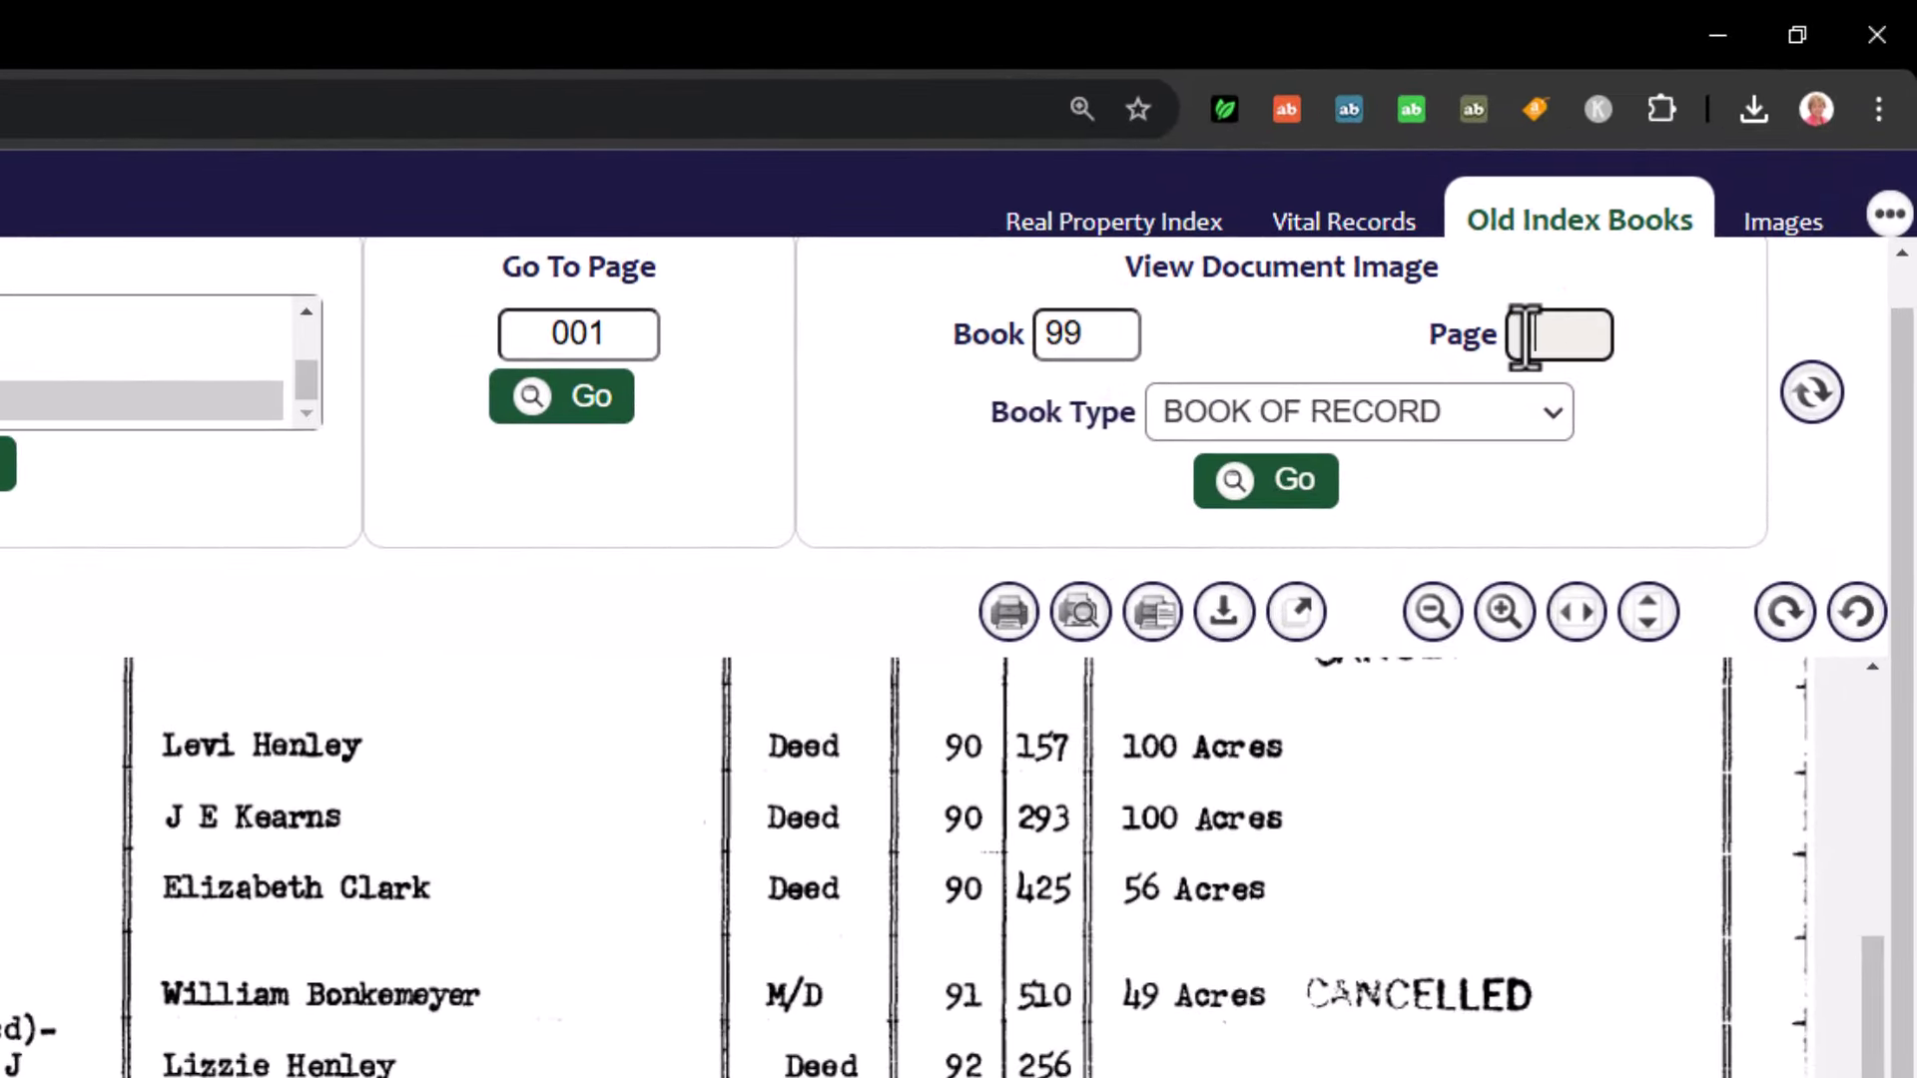
pyautogui.write('124')
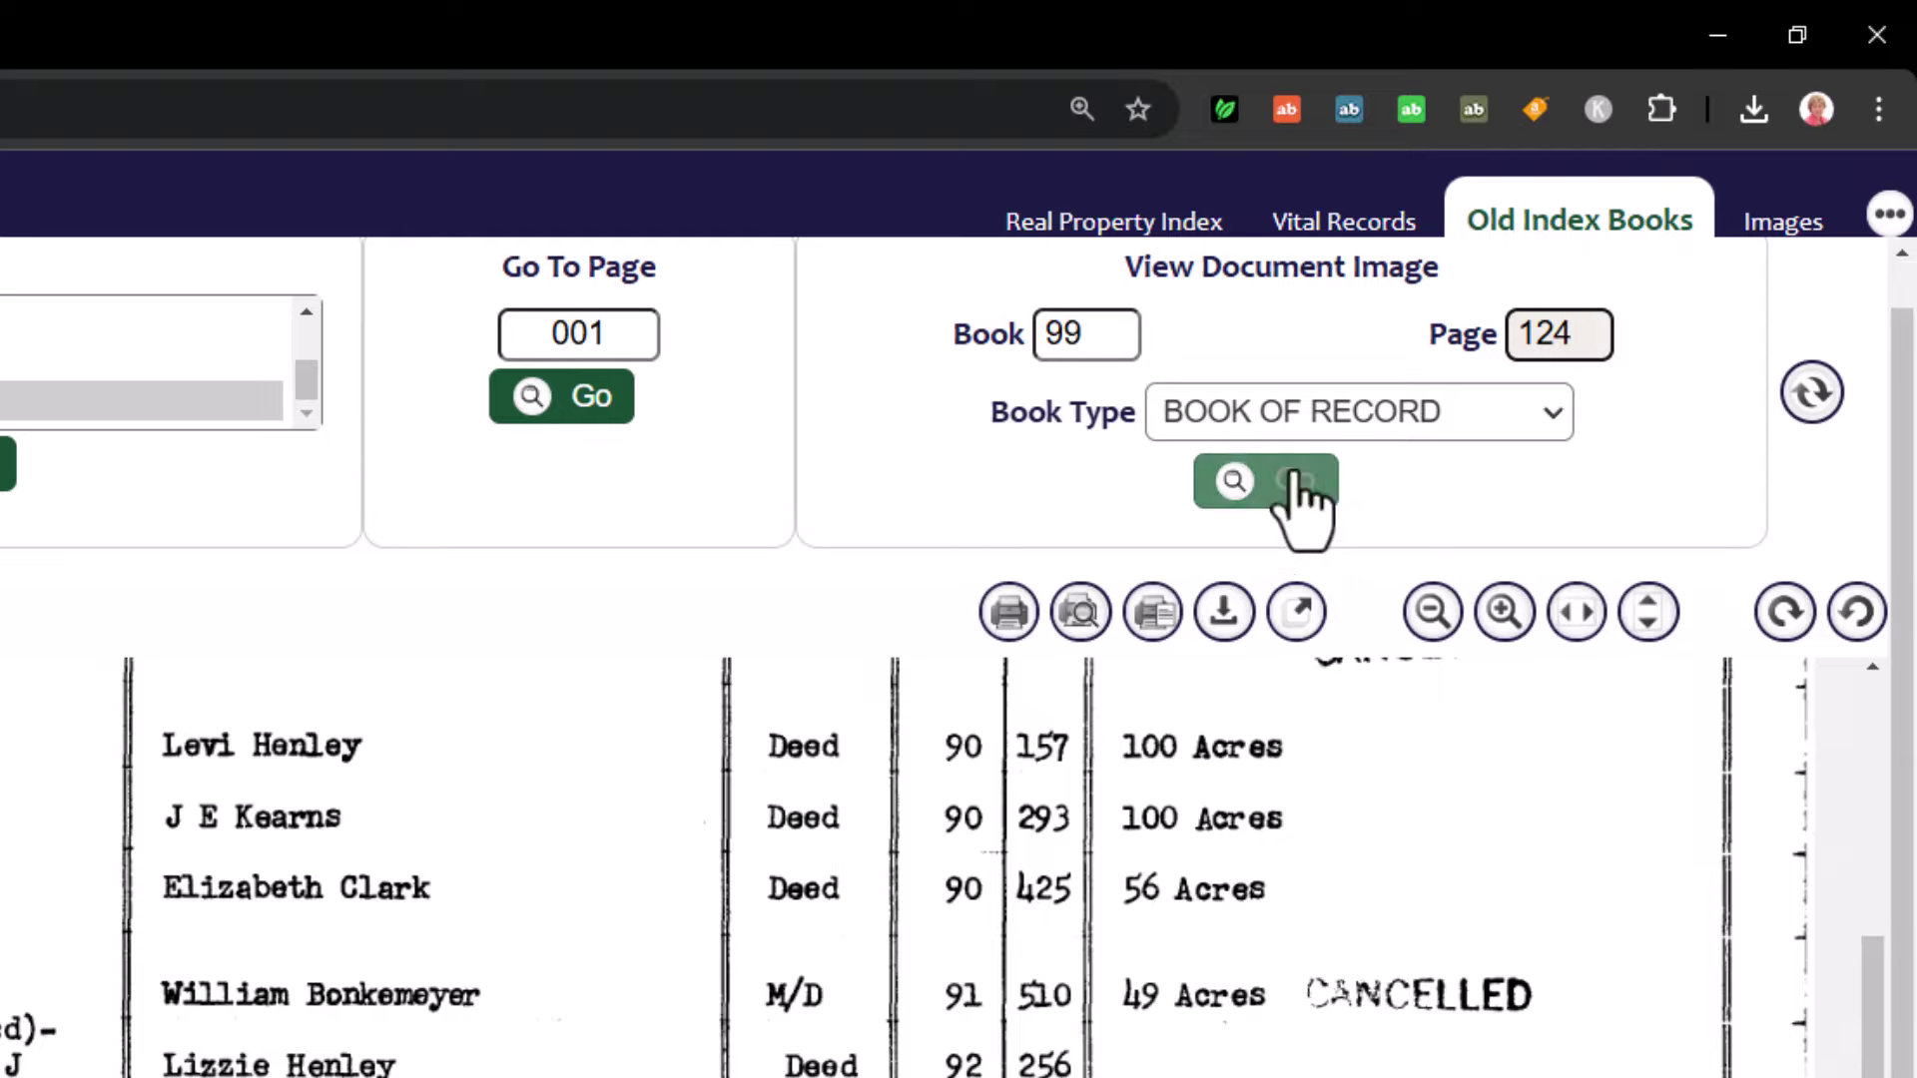
pyautogui.click(1290, 492)
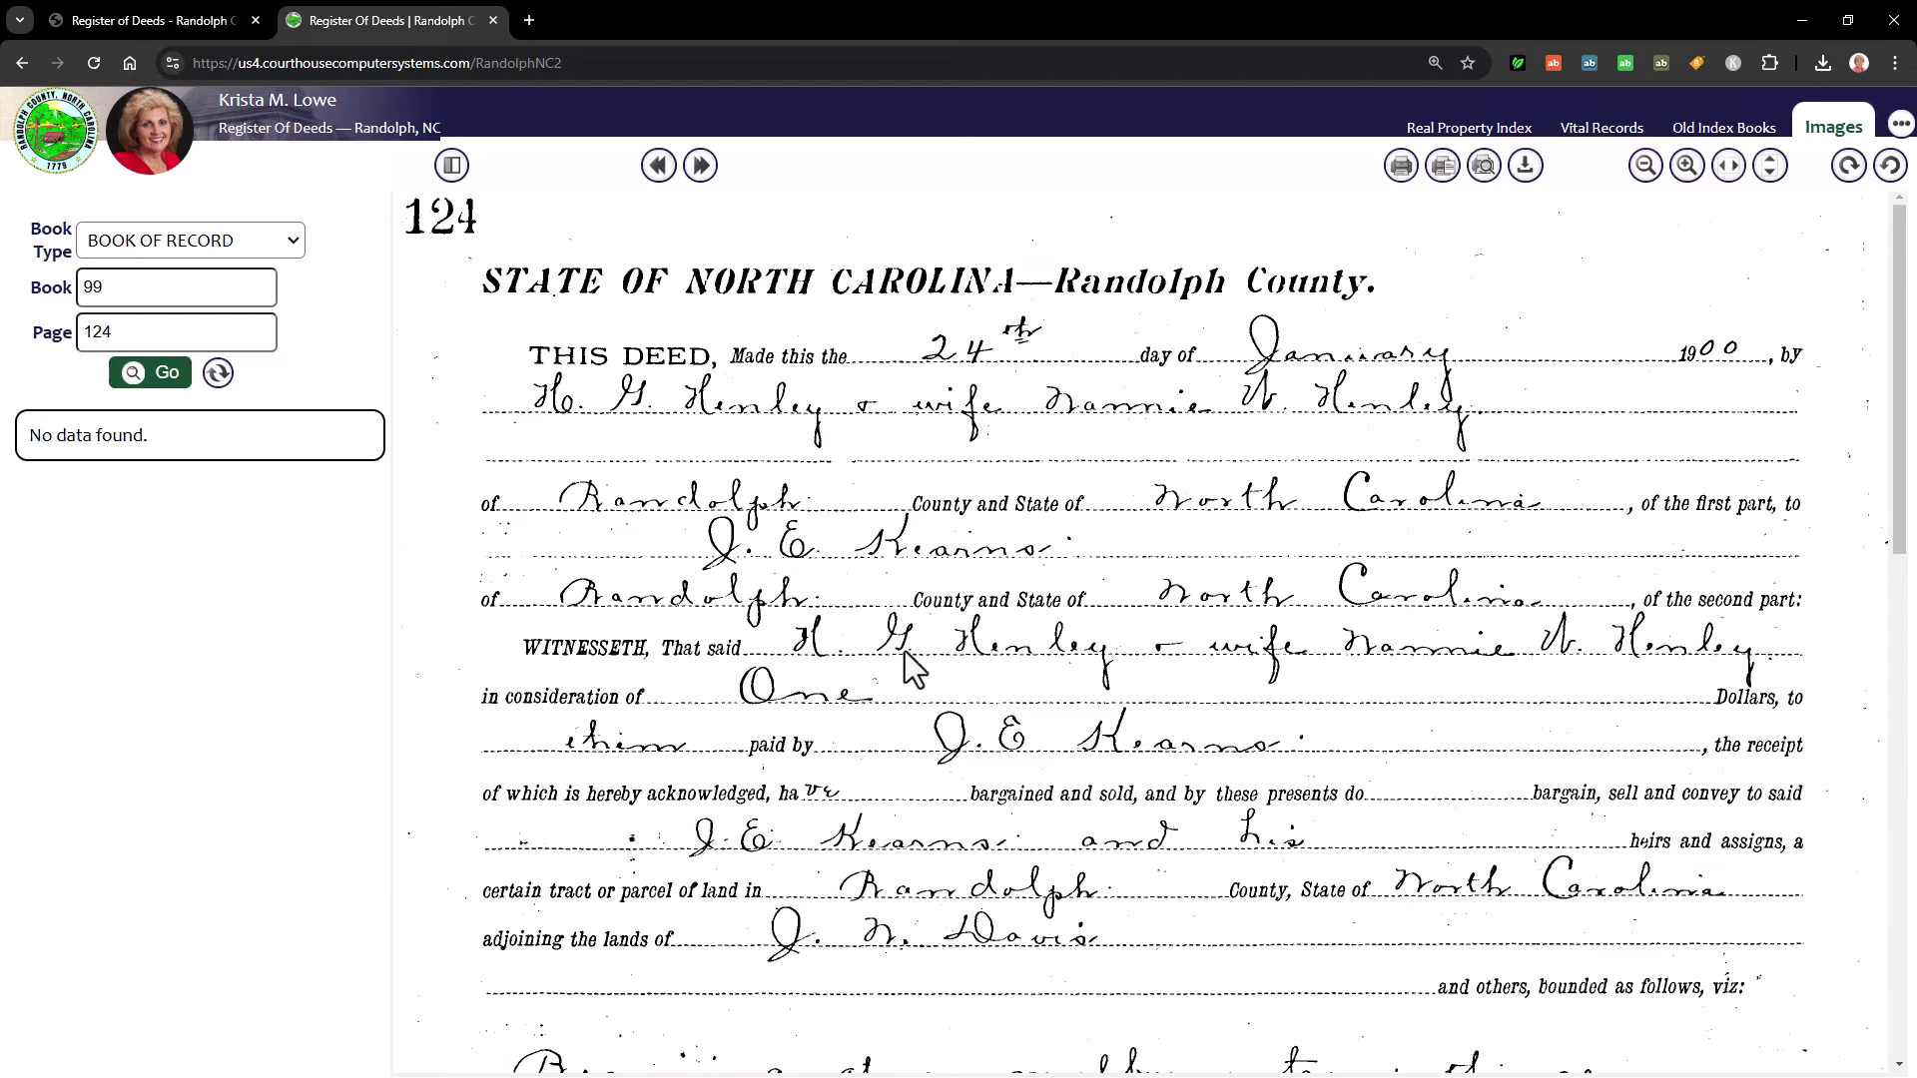
# - Read the deed on page 124, examining its date, parties, boundary description and acreage
pyautogui.scroll(-1, 899, 669)
pyautogui.scroll(-2, 1079, 601)
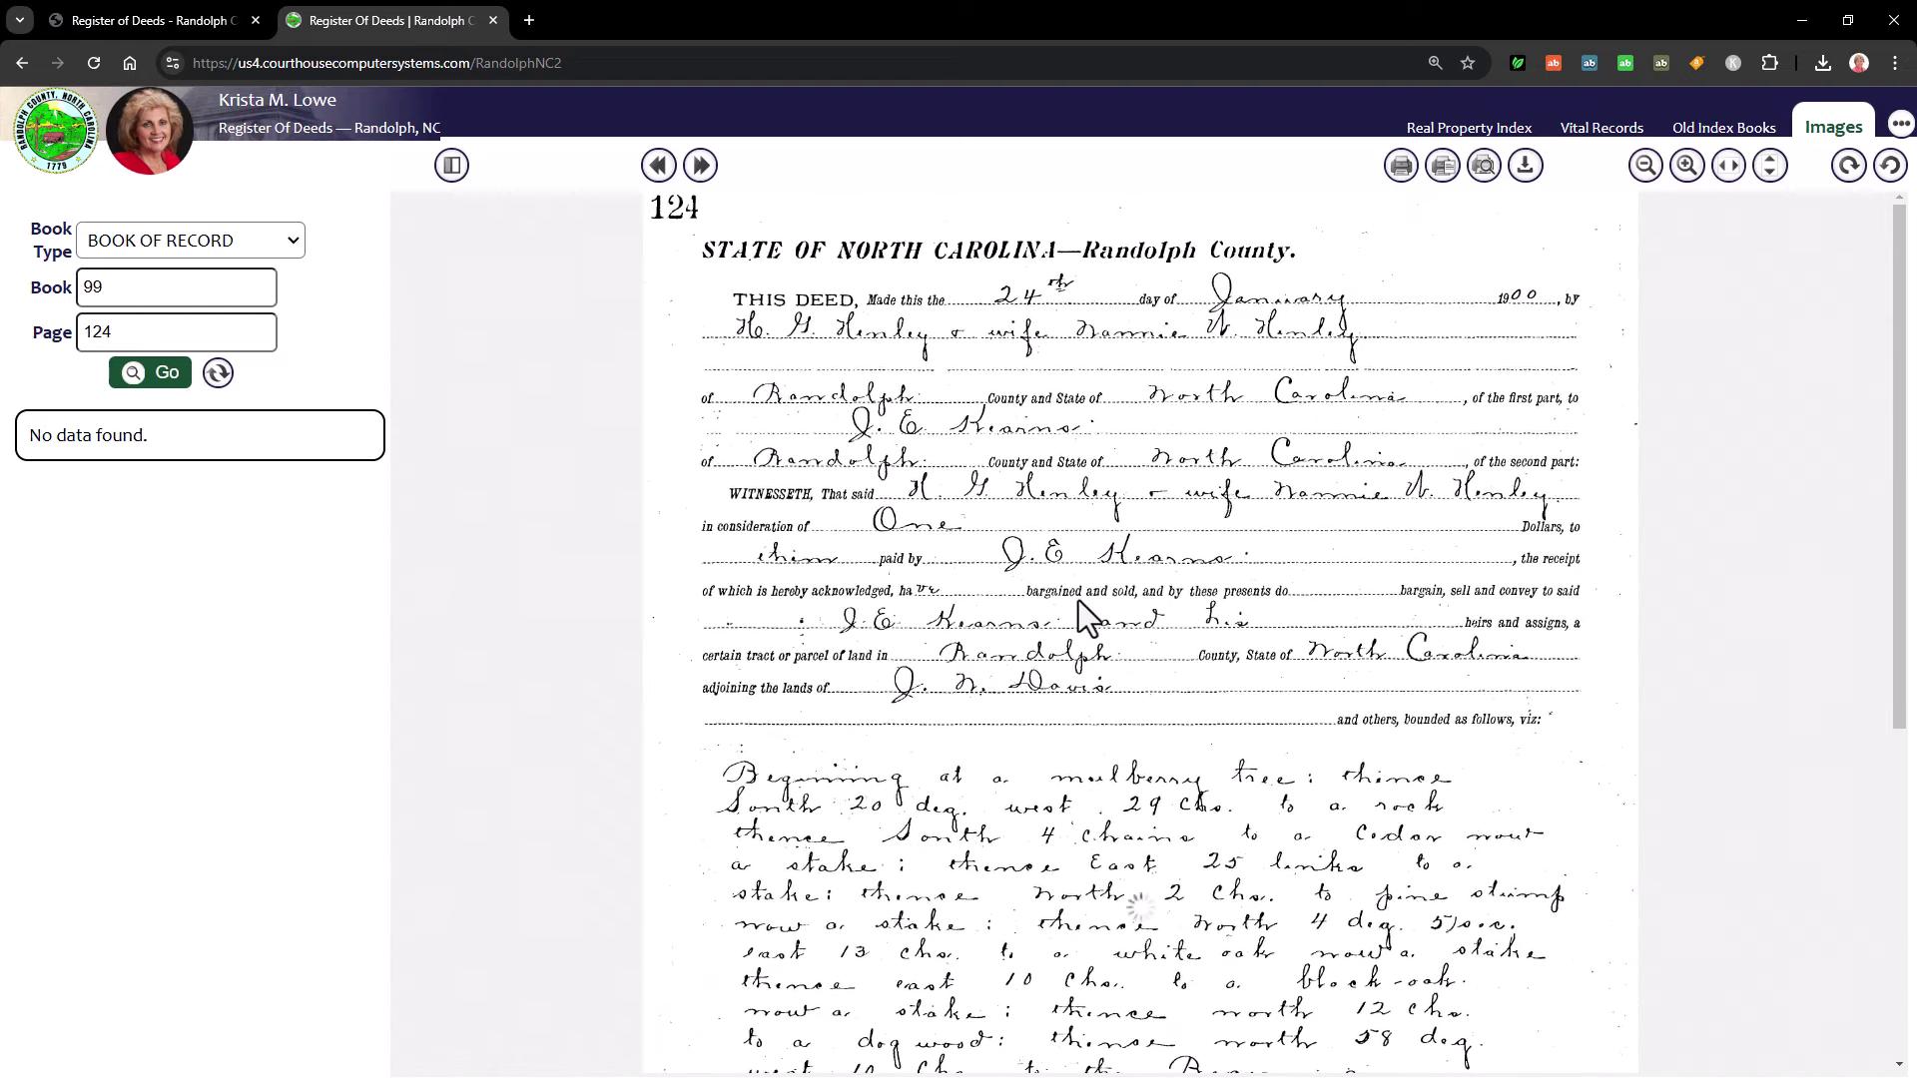
pyautogui.scroll(-2, 1079, 601)
pyautogui.scroll(-1, 999, 589)
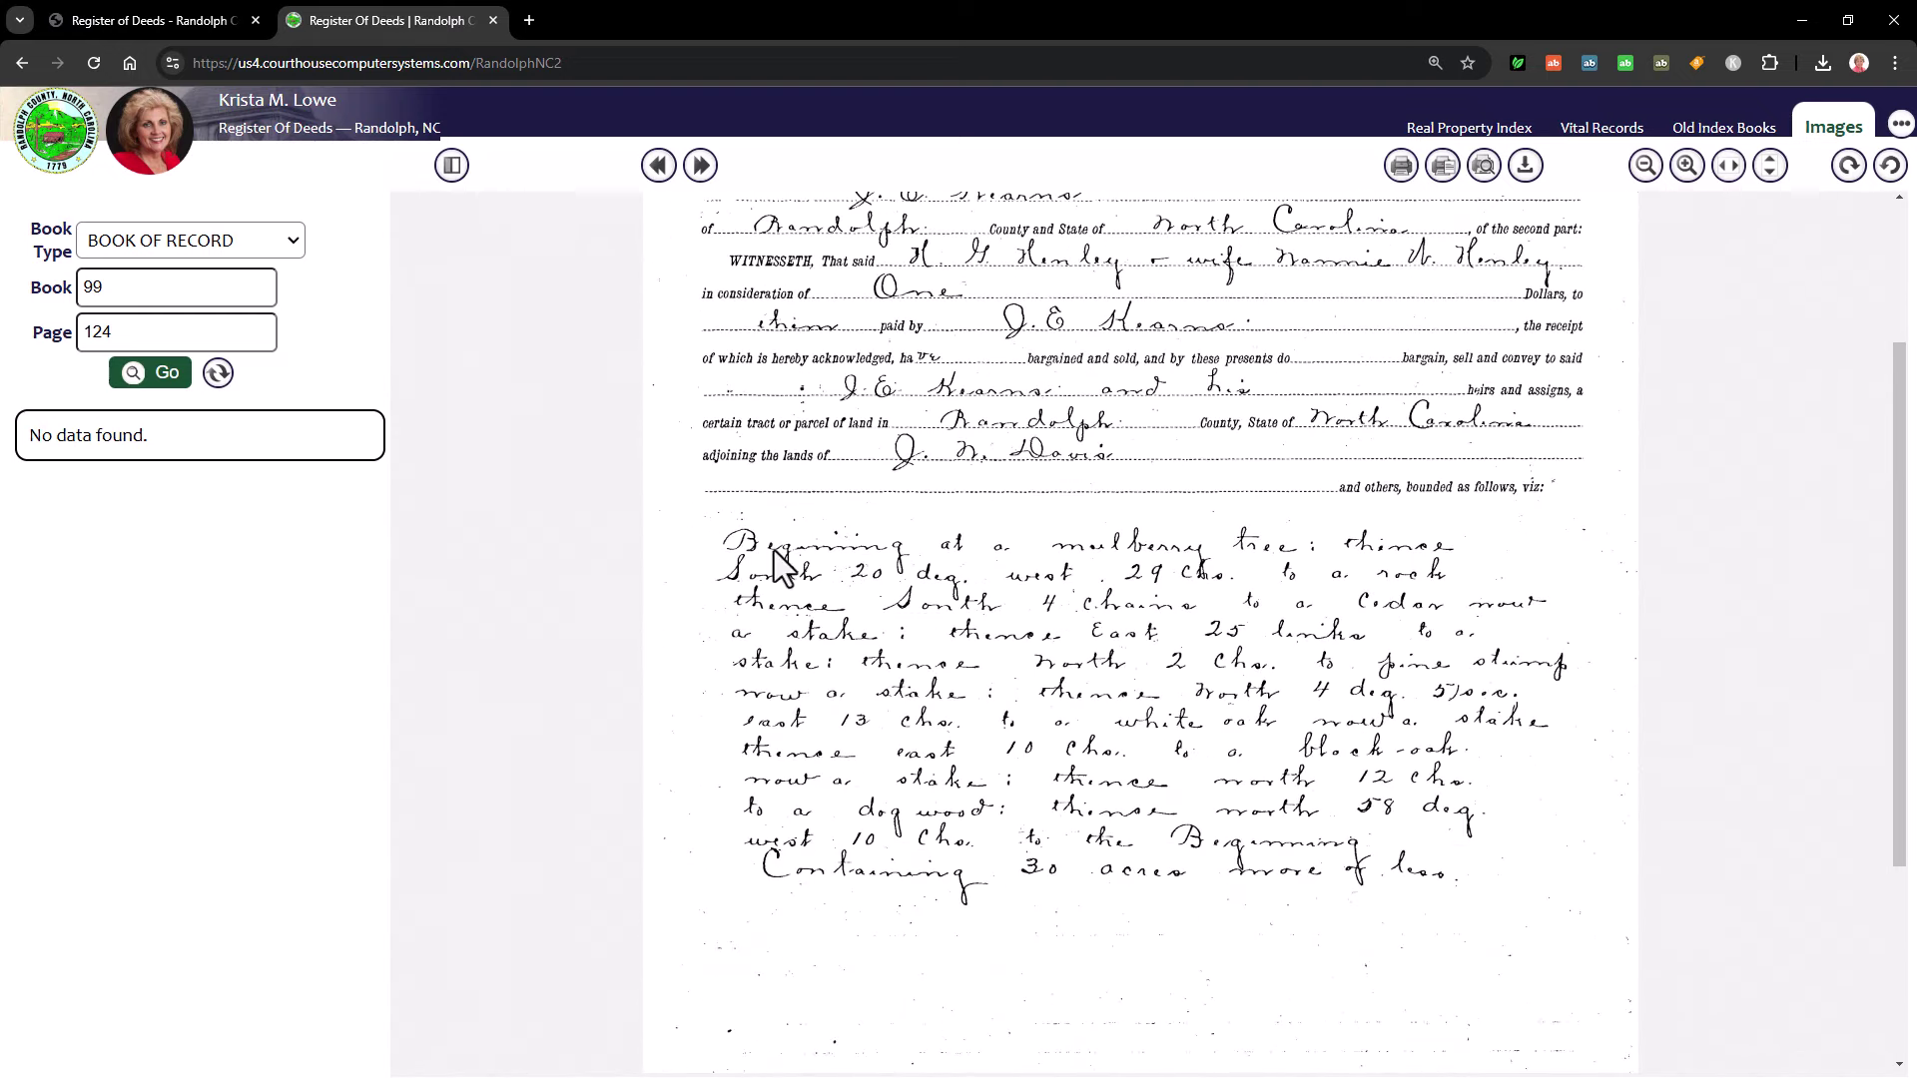
pyautogui.scroll(2, 903, 574)
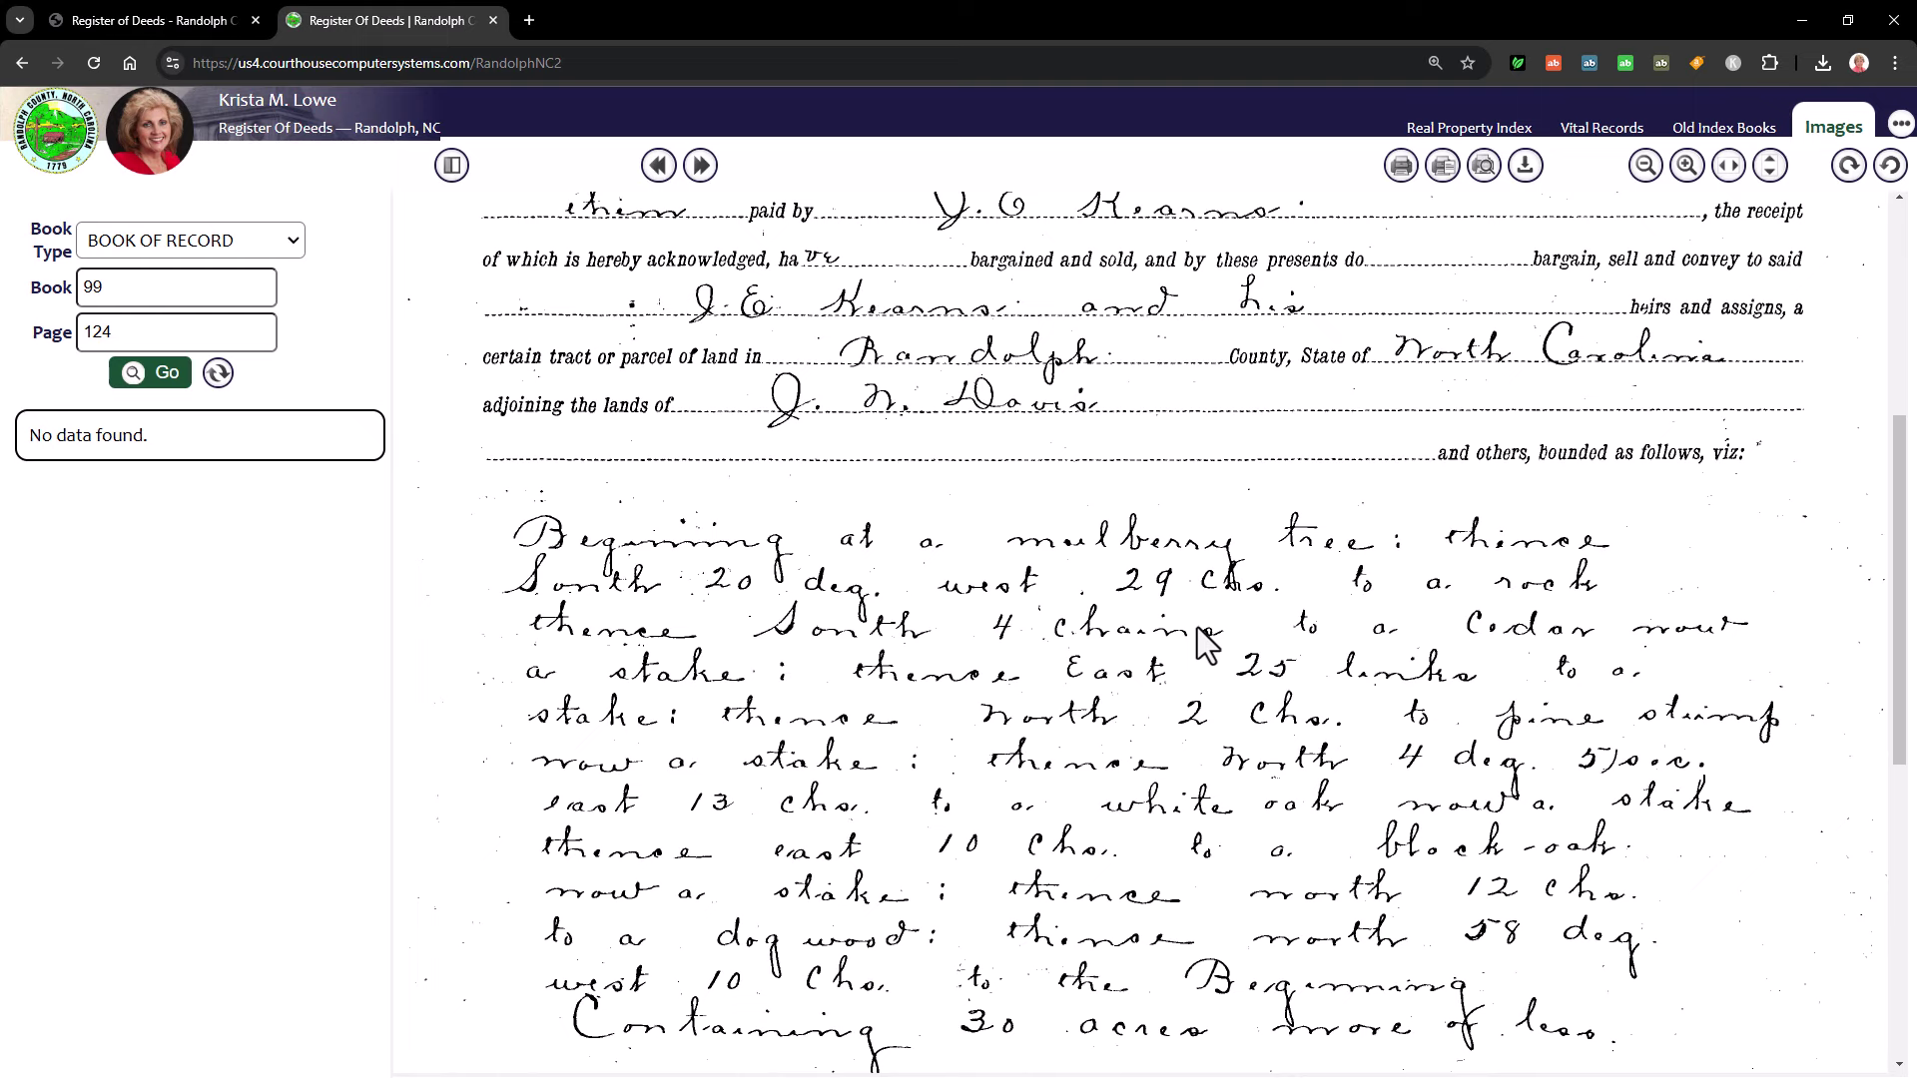
pyautogui.scroll(-1, 1206, 644)
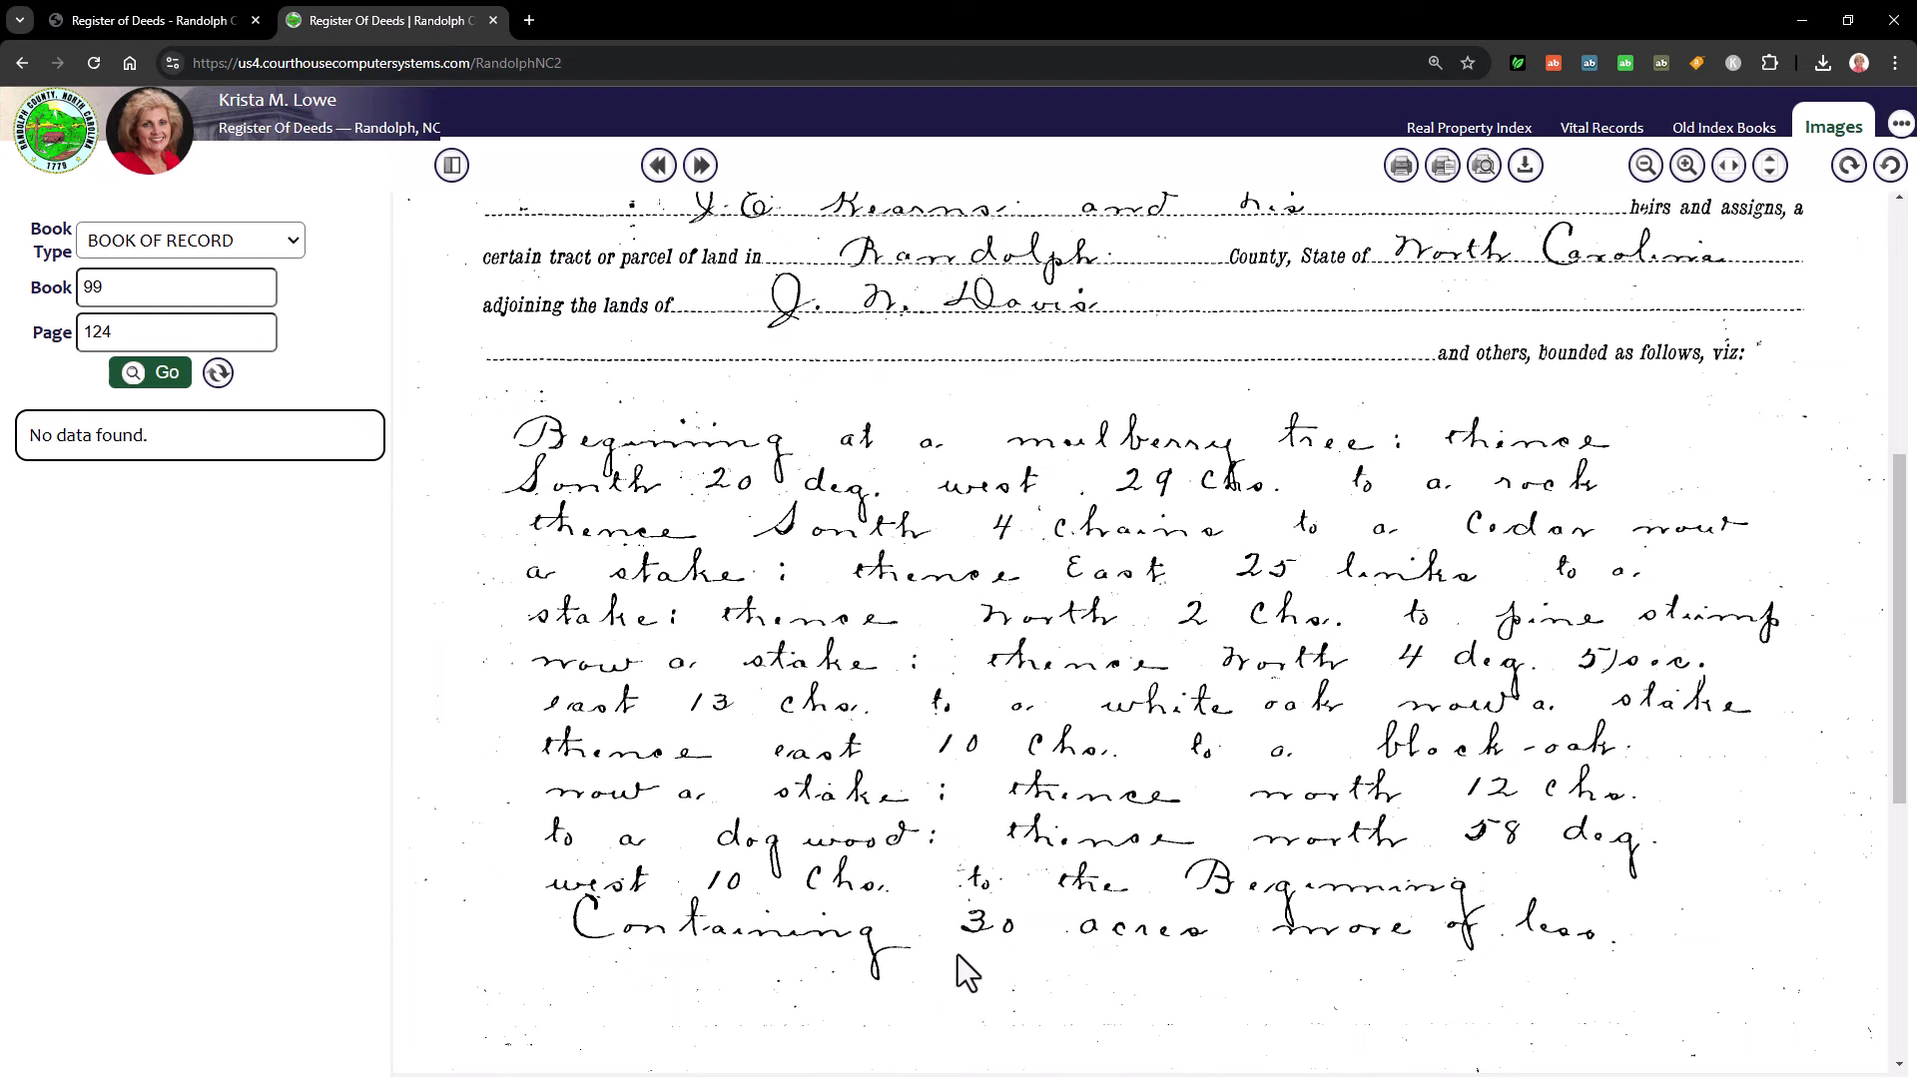
pyautogui.scroll(3, 1210, 844)
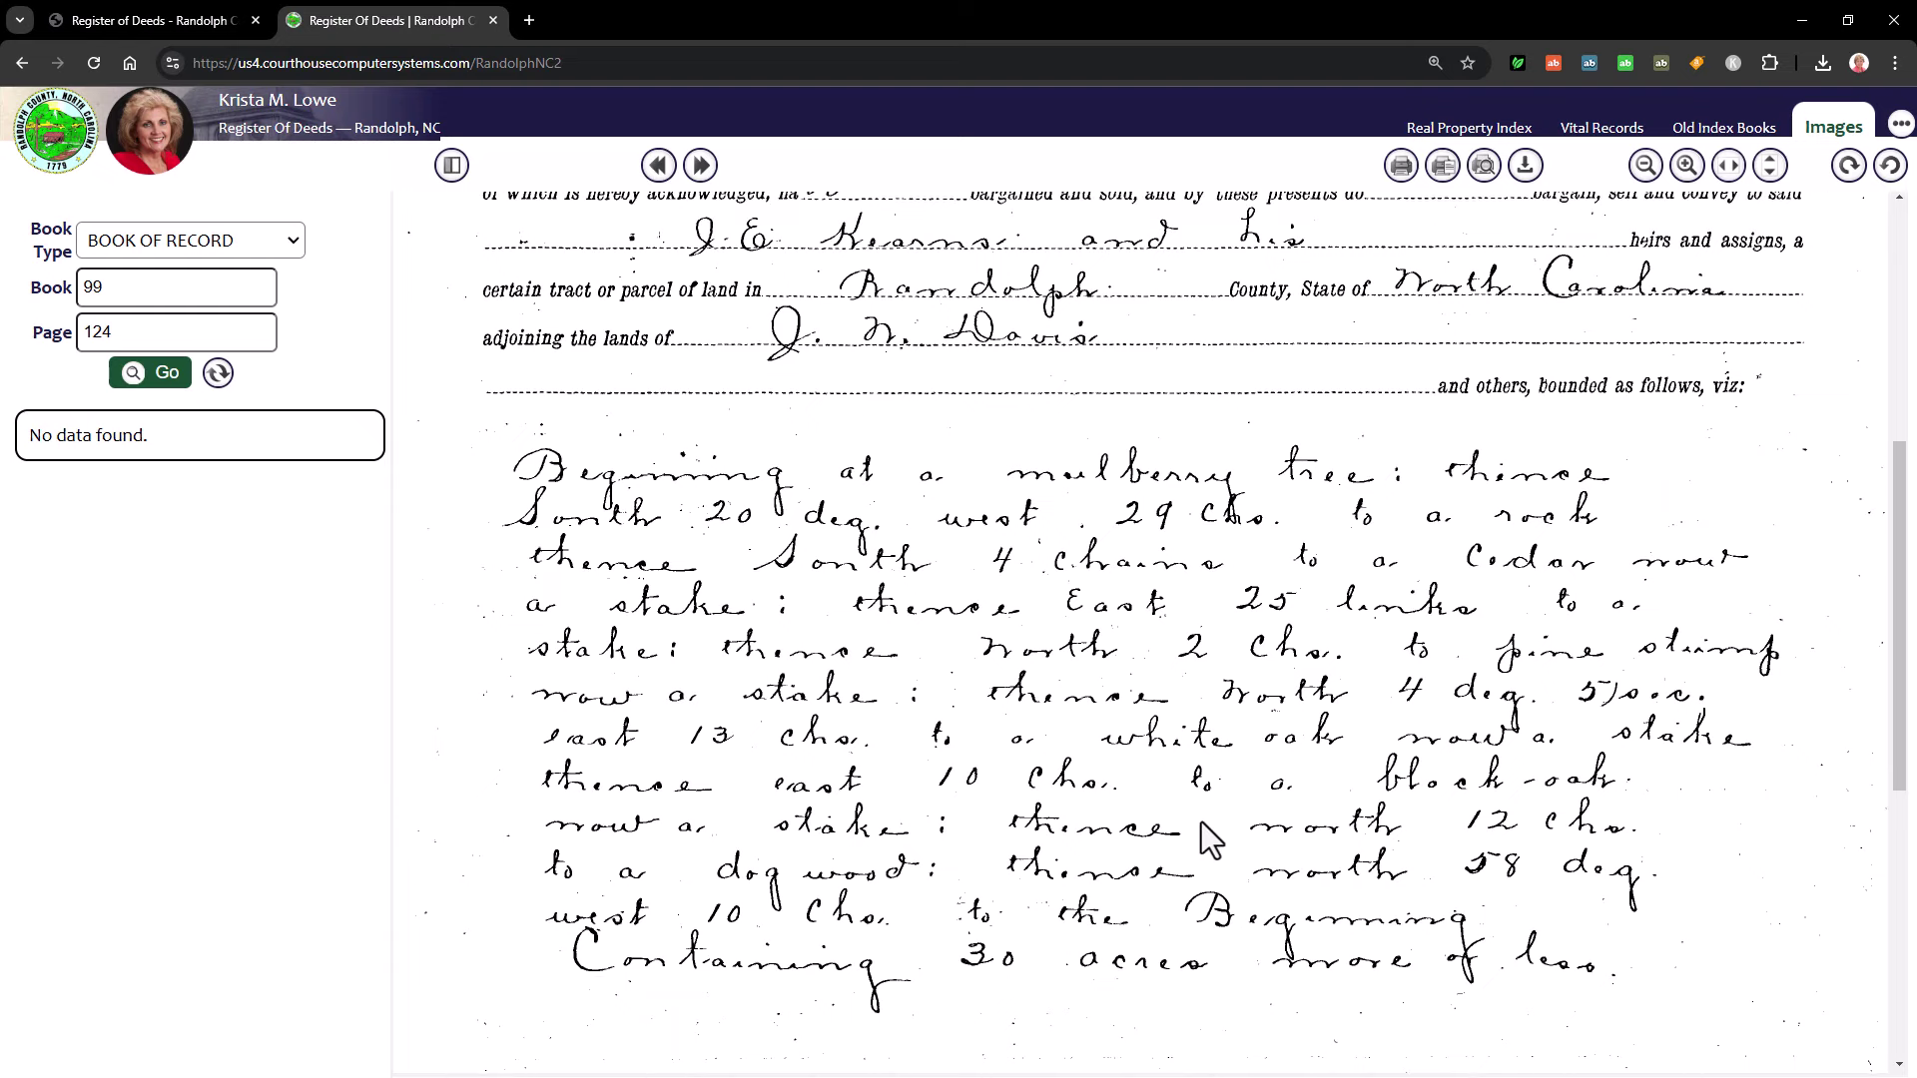
pyautogui.scroll(5, 1201, 823)
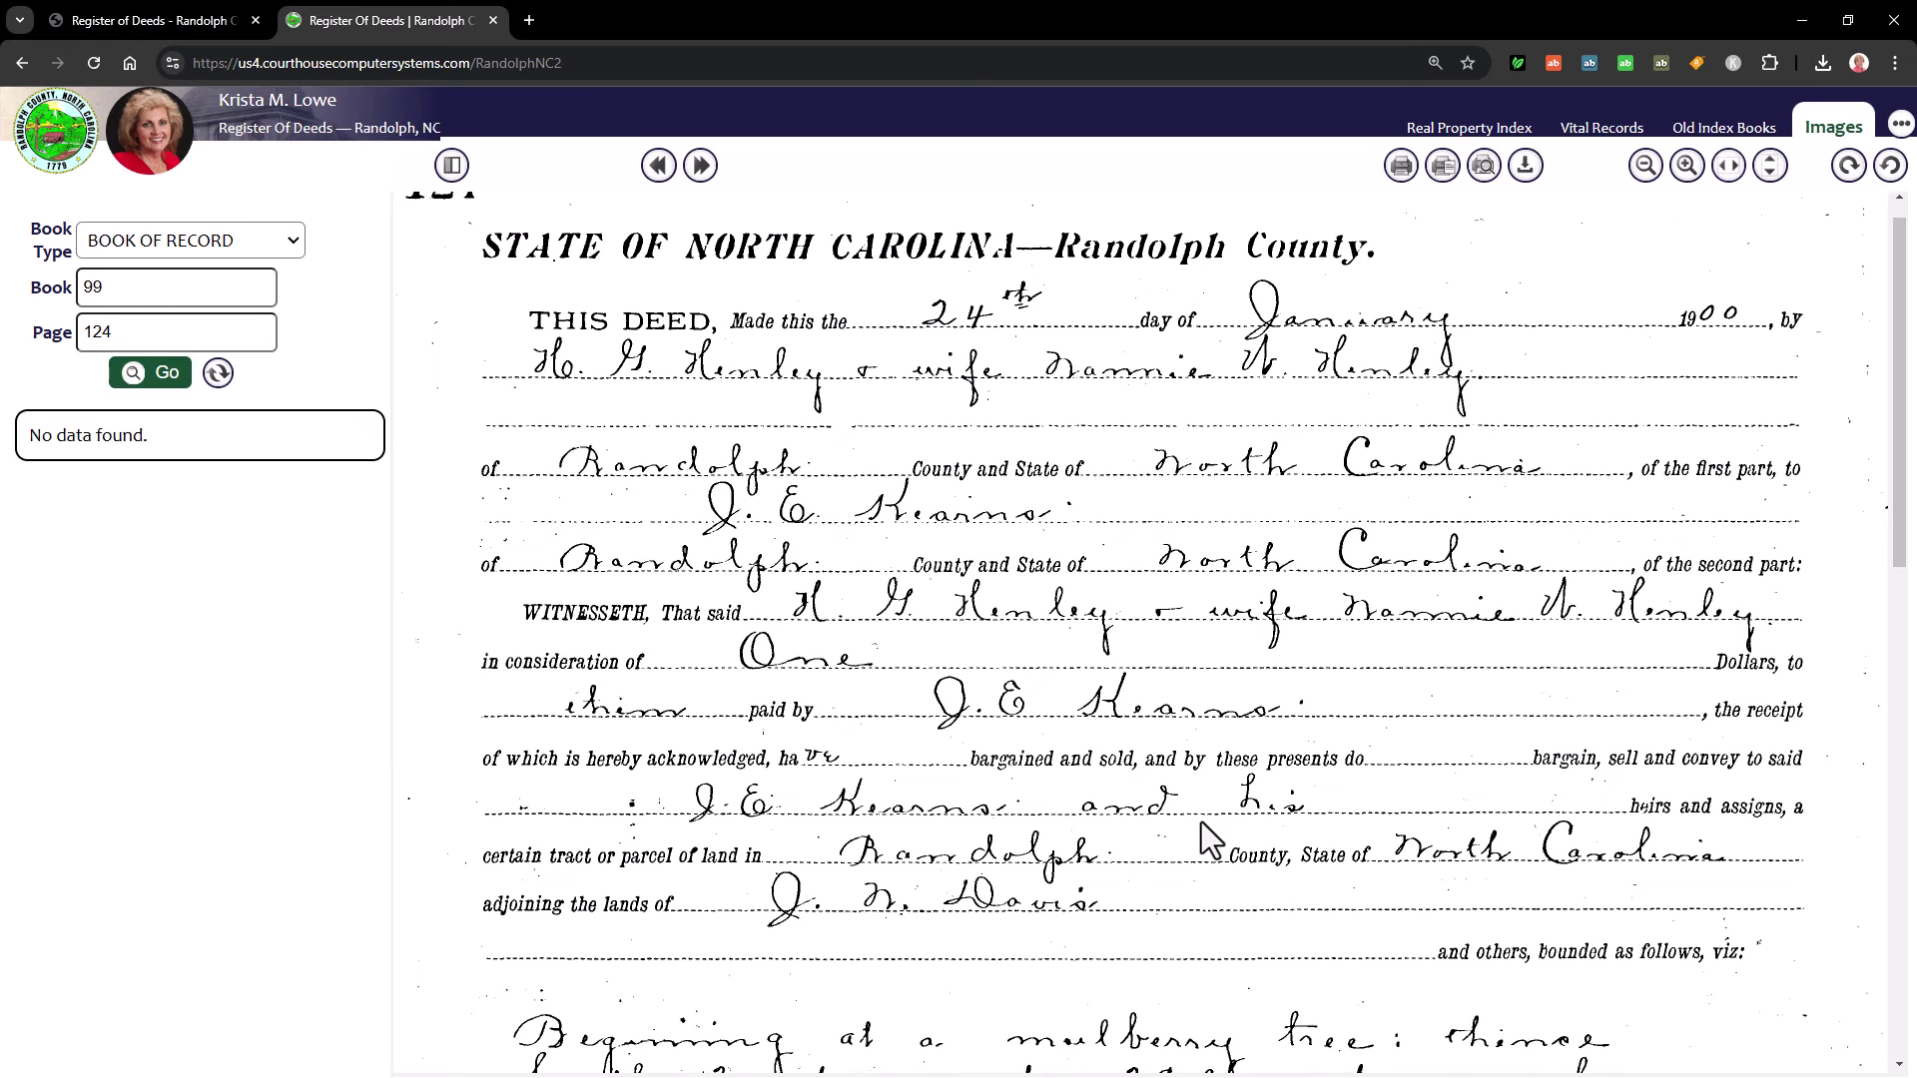